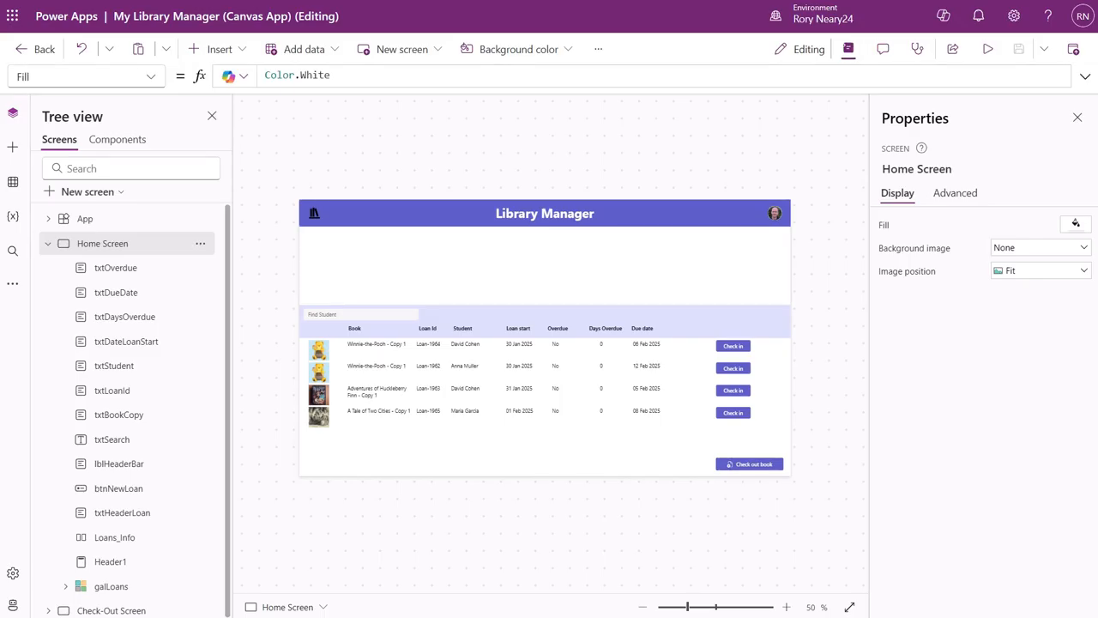
{"action": "left_click", "coordinate": [389, 270]}
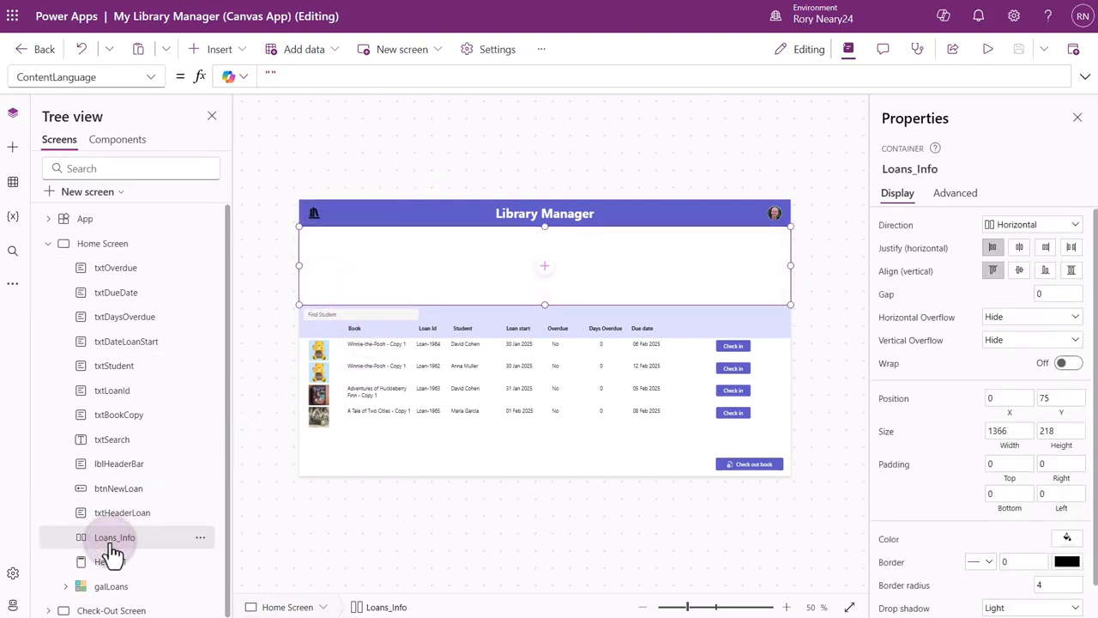
{"action": "left_click", "coordinate": [219, 49]}
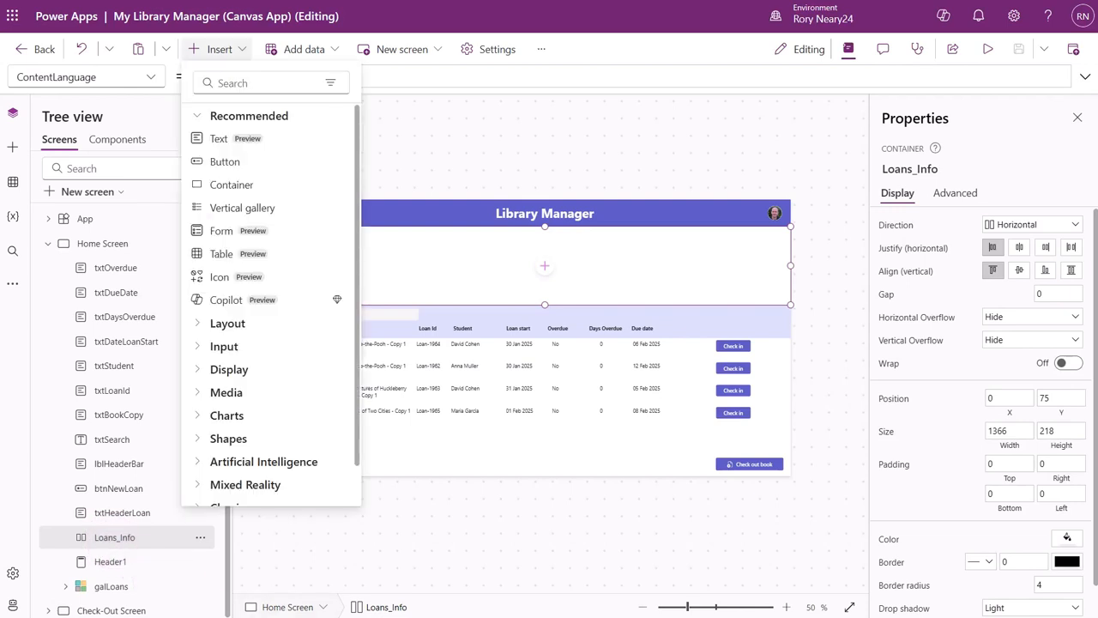
{"action": "left_click", "coordinate": [242, 84]}
{"action": "type", "text": "ho"}
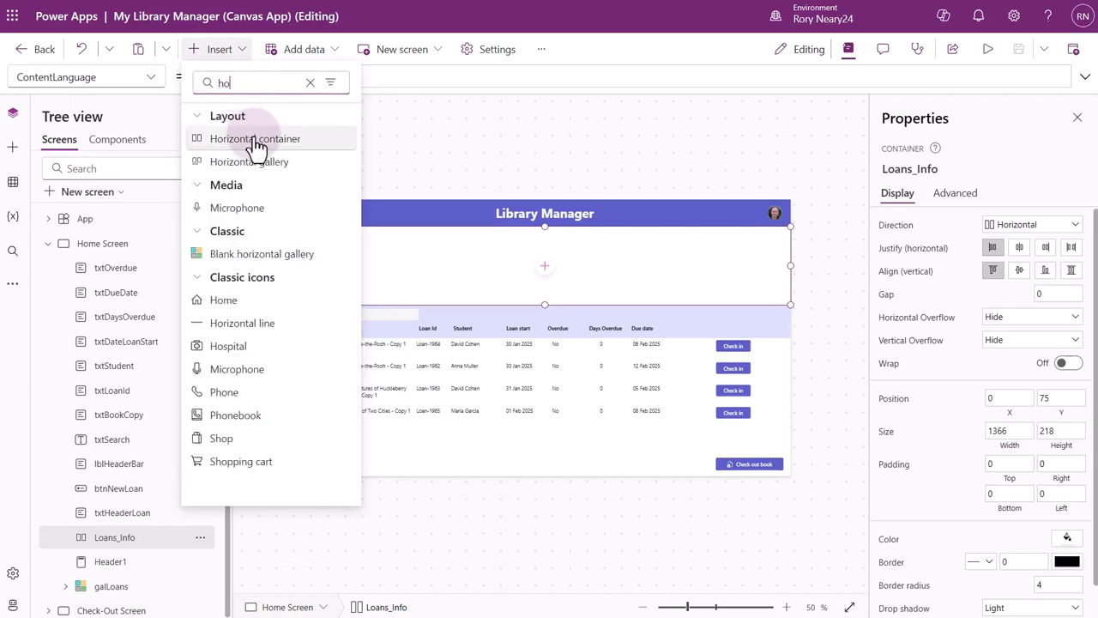
{"action": "left_click", "coordinate": [255, 140]}
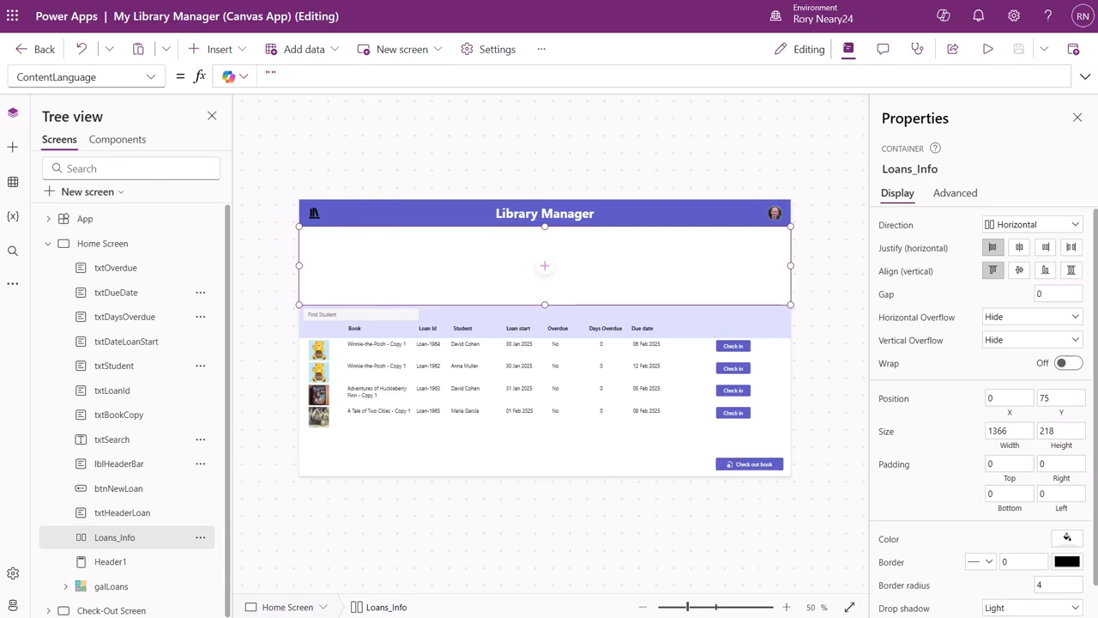
Insert a vertical container inside the Loans_Info container on the Home Screen.
{"action": "left_click", "coordinate": [238, 51]}
{"action": "left_click", "coordinate": [247, 82]}
{"action": "type", "text": "ver"}
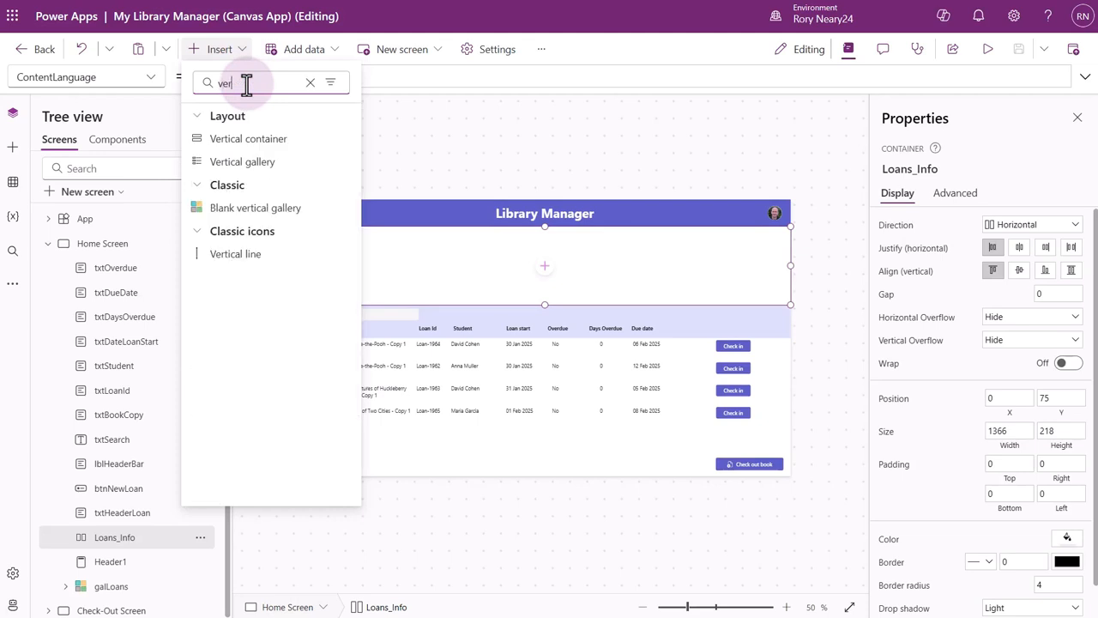
{"action": "left_click_drag", "start_coordinate": [242, 138], "coordinate": [507, 278]}
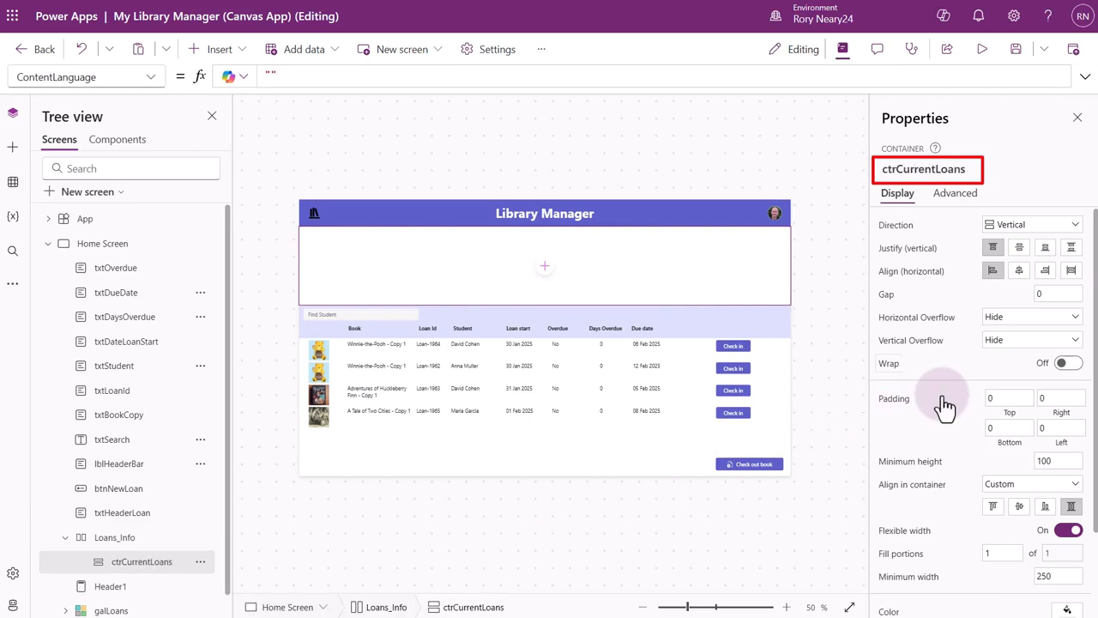
Rename the new vertical container ctrCurrentLoans and give it a light orange theme fill color.
{"action": "scroll", "coordinate": [944, 399], "scroll_direction": "down", "scroll_amount": 3}
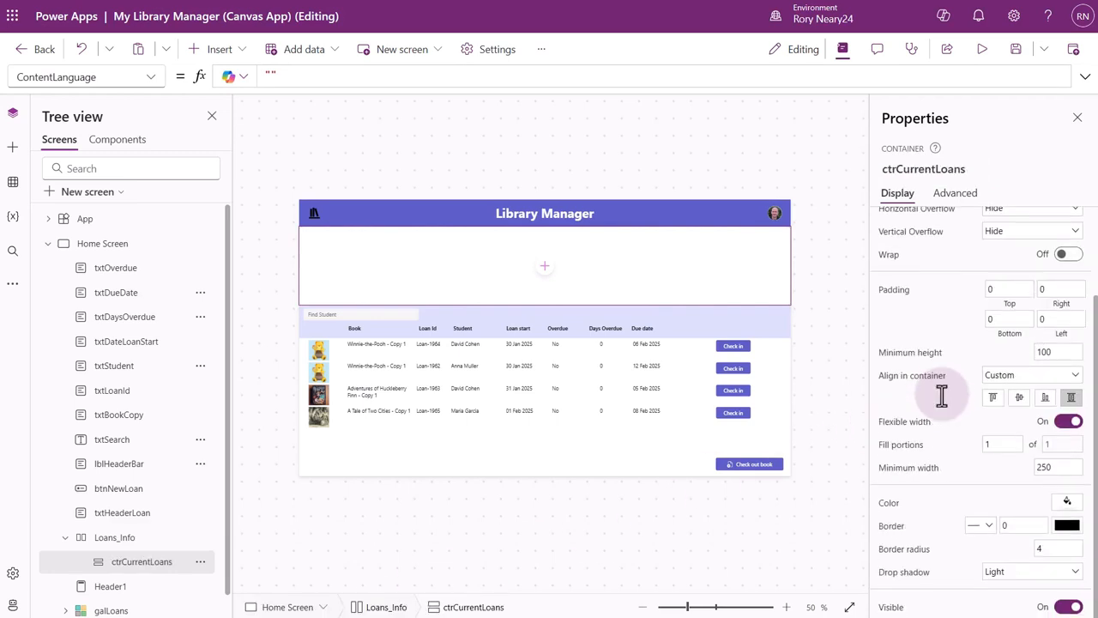
{"action": "left_click", "coordinate": [1067, 501]}
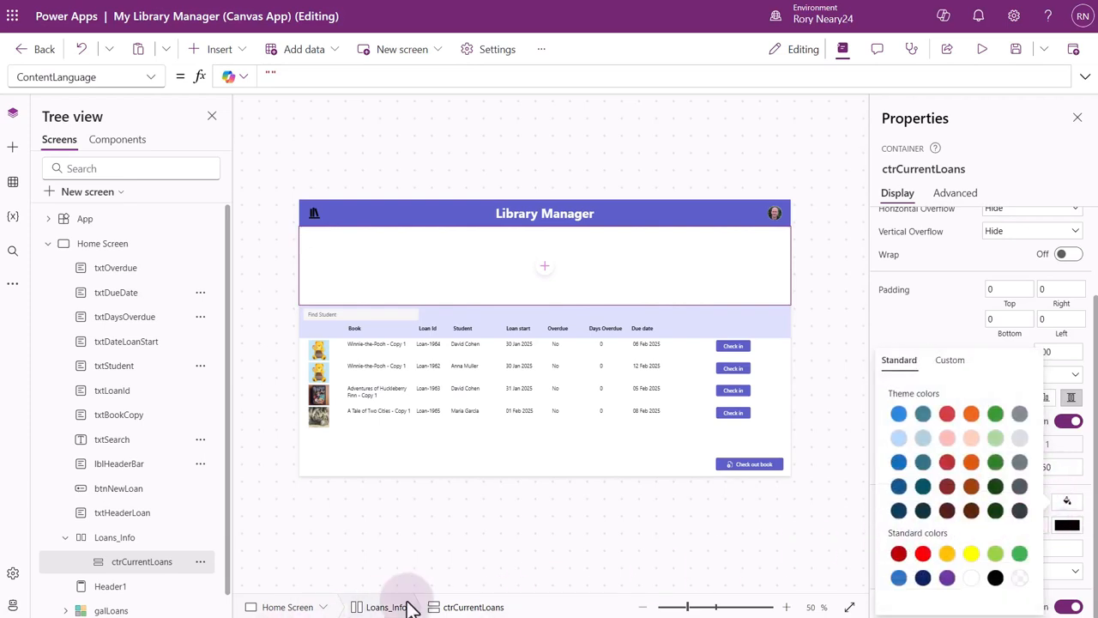
{"action": "left_click", "coordinate": [970, 438]}
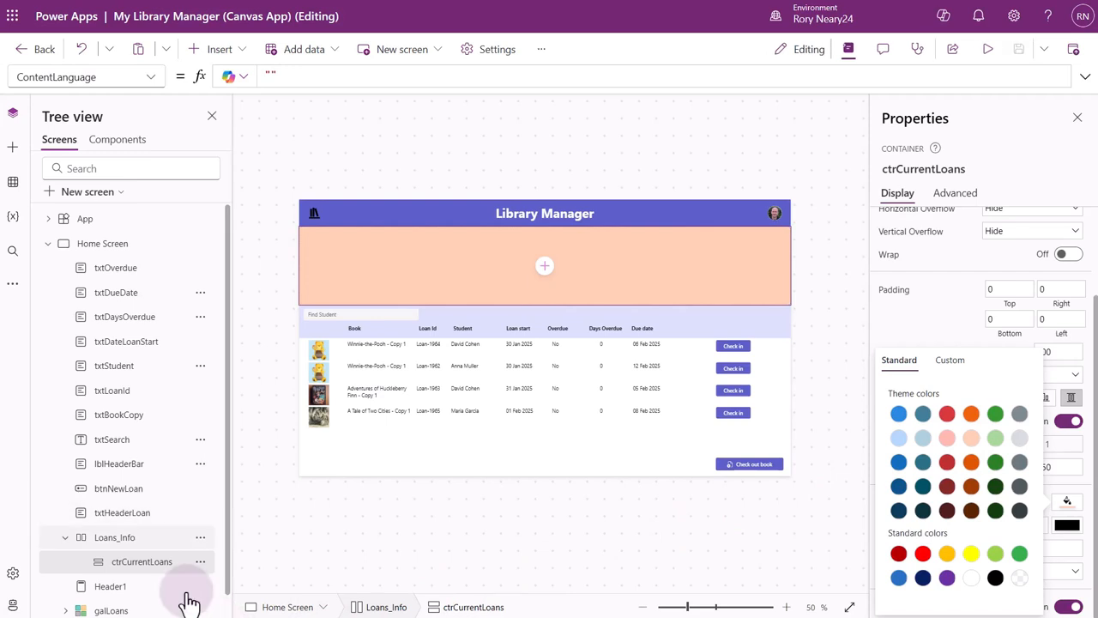
Insert a second vertical container inside Loans_Info, beside ctrCurrentLoans.
{"action": "left_click", "coordinate": [132, 540]}
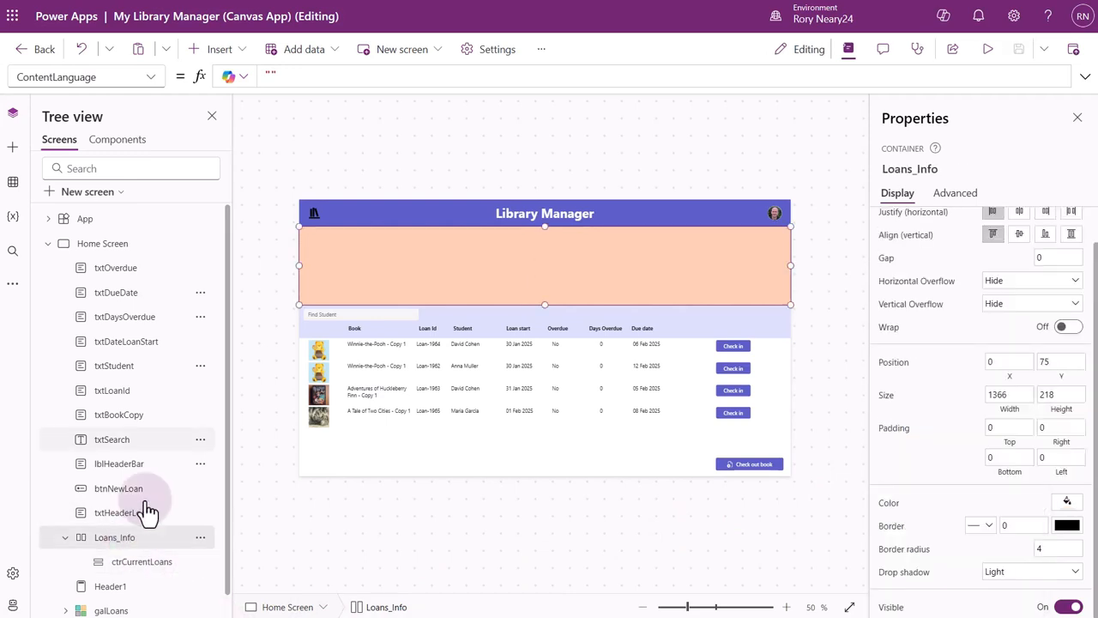
{"action": "left_click", "coordinate": [231, 50]}
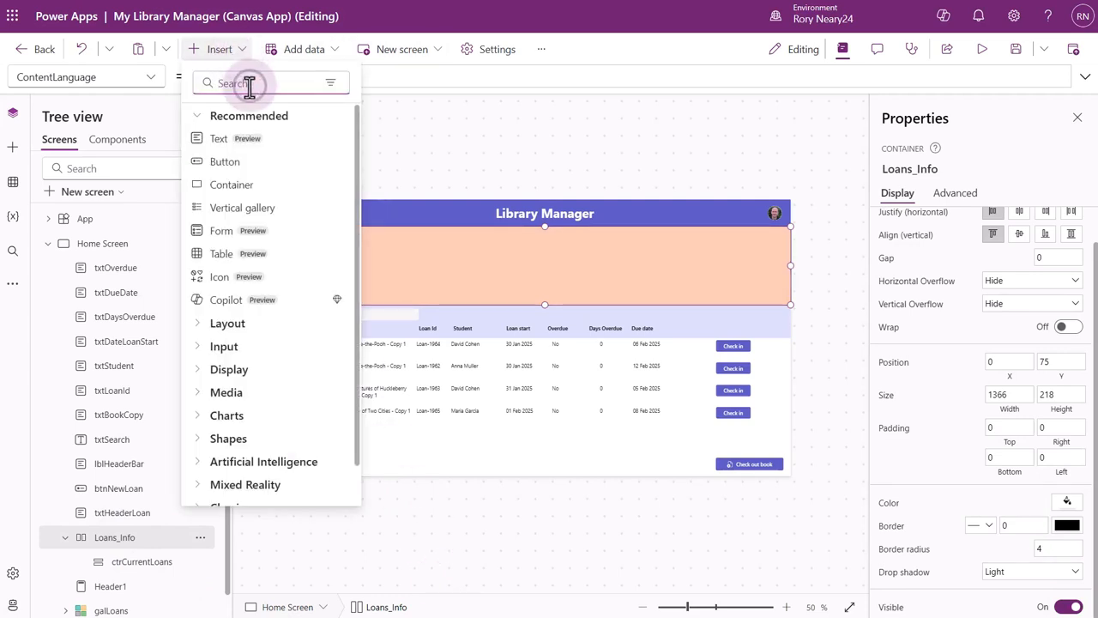
{"action": "type", "text": "ver"}
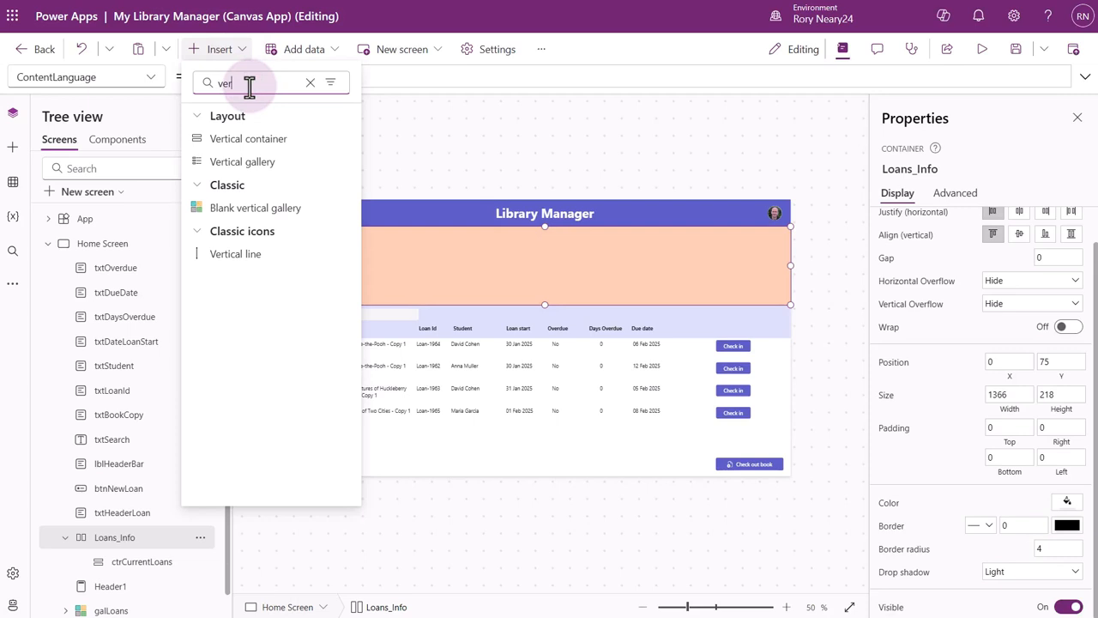
{"action": "left_click", "coordinate": [248, 139]}
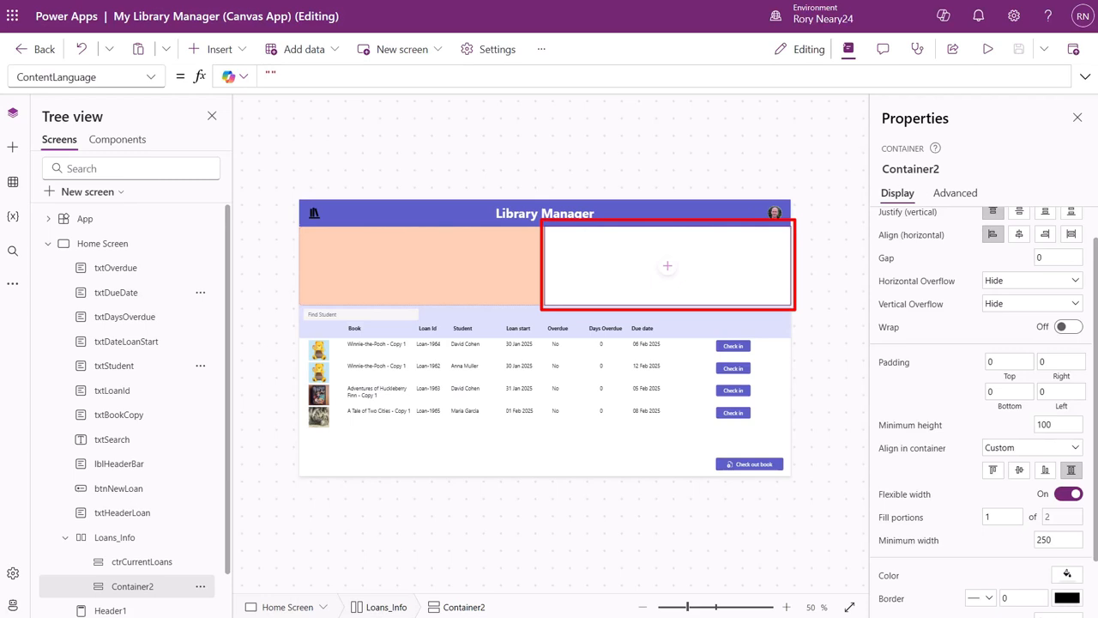
Rename the second vertical container ctrOverdueLoans.
{"action": "left_click", "coordinate": [951, 170]}
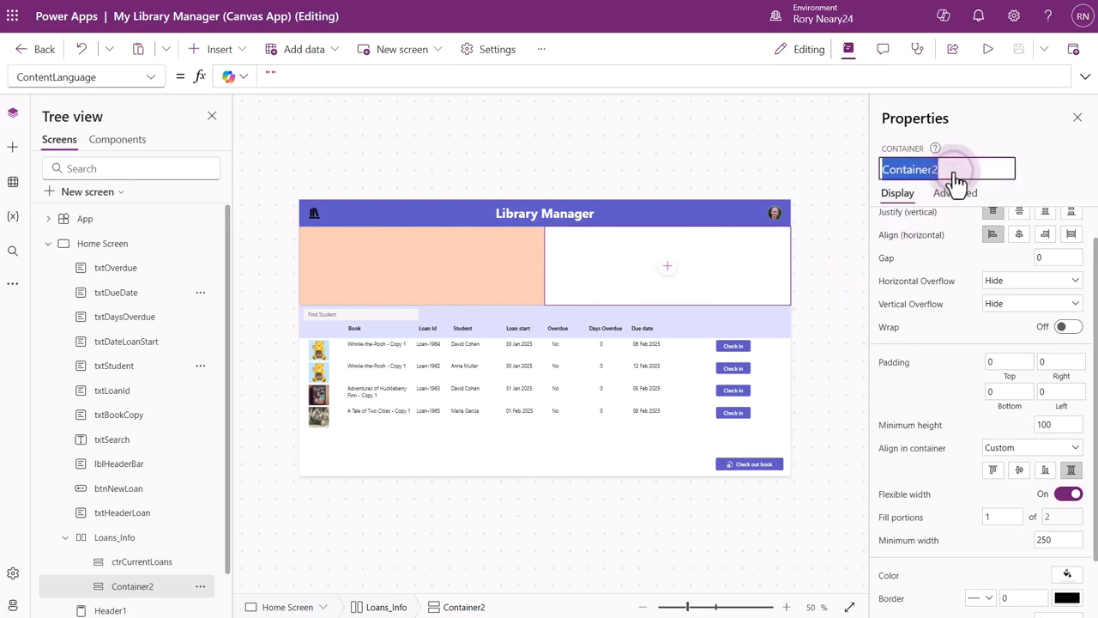
{"action": "type", "text": "ctrOverdueLoans"}
{"action": "key", "text": "Return"}
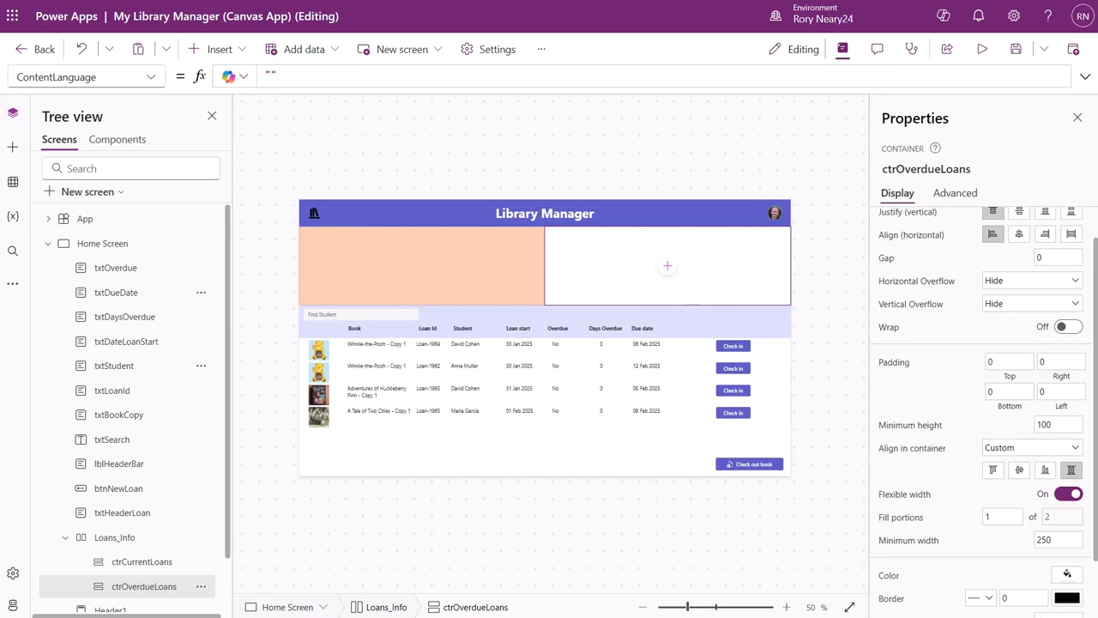
Set a border thickness of 2 on ctrCurrentLoans and ctrOverdueLoans together.
{"action": "left_click", "coordinate": [133, 568], "text": "ctrl"}
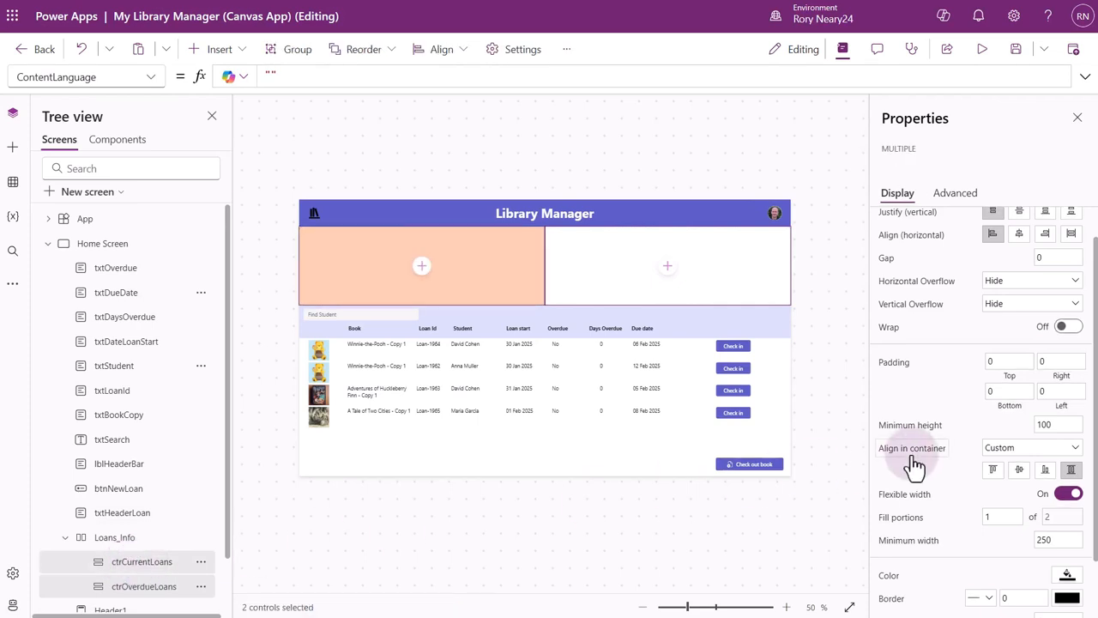
{"action": "scroll", "coordinate": [913, 463], "scroll_direction": "down", "scroll_amount": 2}
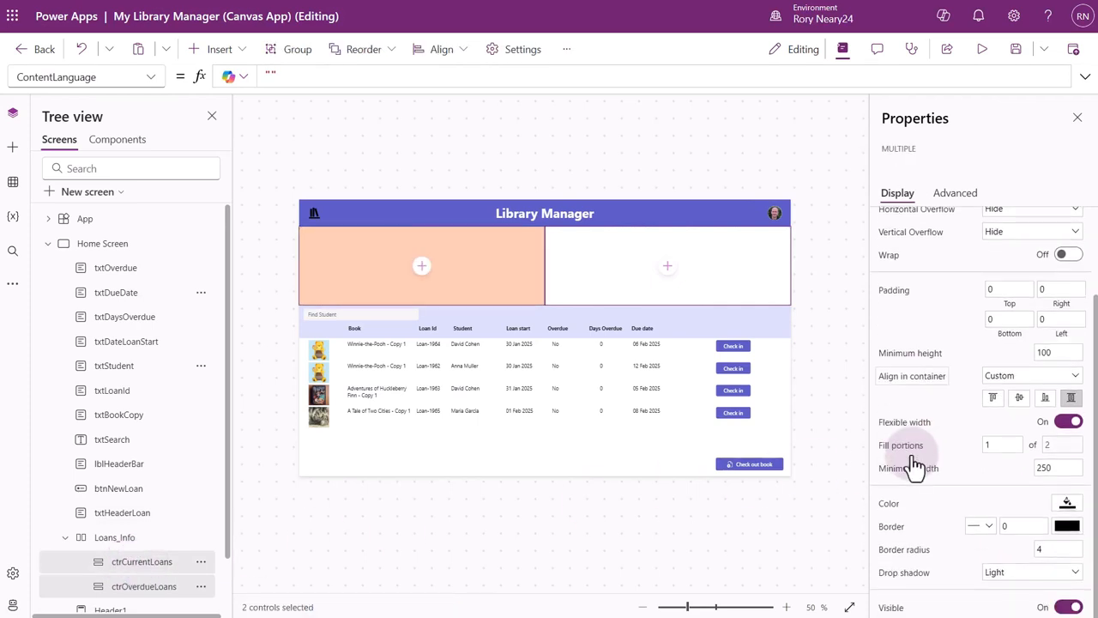
{"action": "left_click", "coordinate": [1021, 526]}
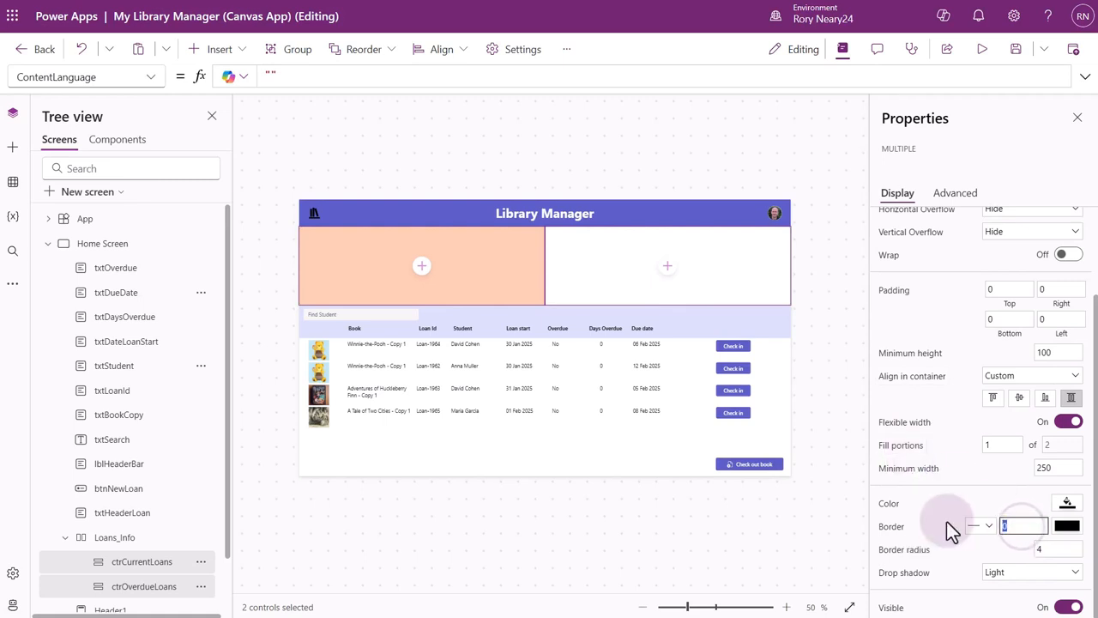
{"action": "type", "text": "2"}
{"action": "key", "text": "Return"}
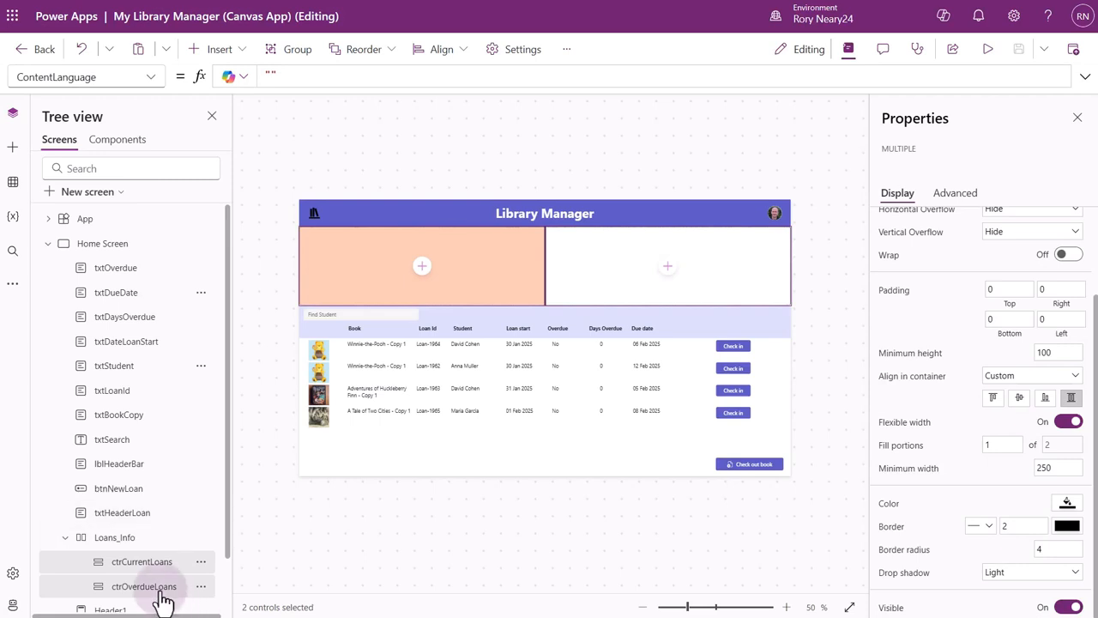
Turn off flexible width for both ctrCurrentLoans and ctrOverdueLoans.
{"action": "left_click", "coordinate": [135, 564]}
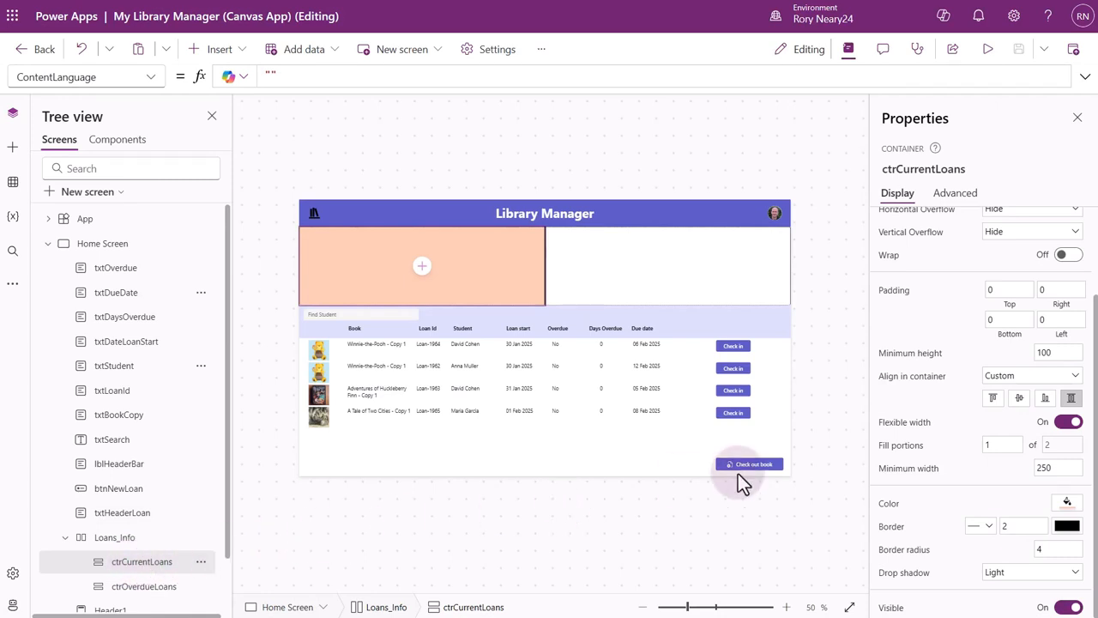
{"action": "left_click", "coordinate": [1067, 425]}
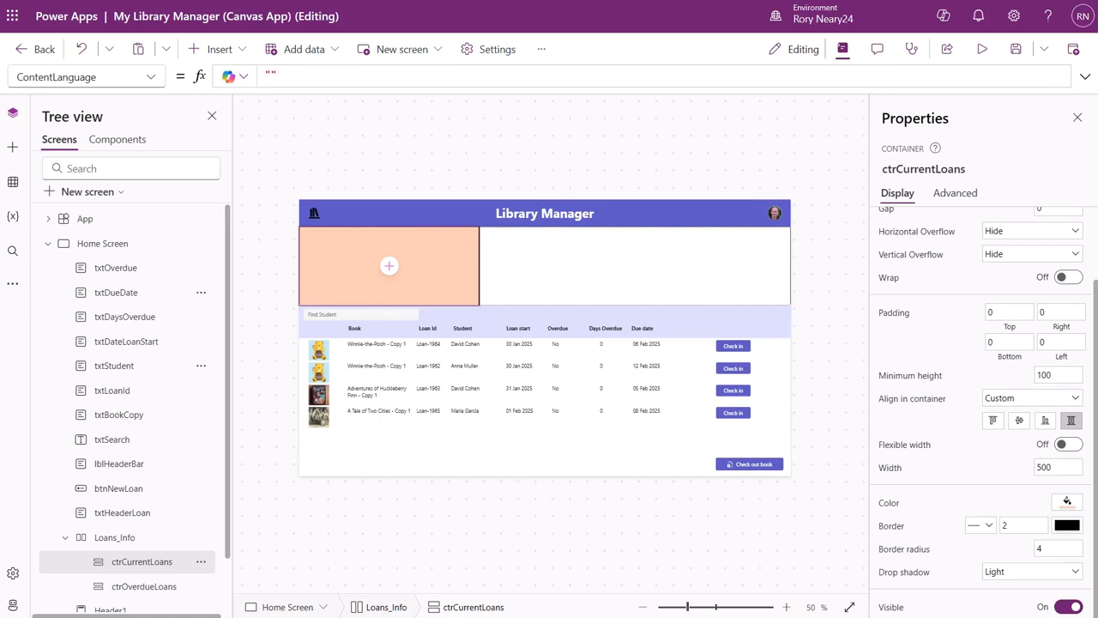
{"action": "left_click", "coordinate": [158, 591]}
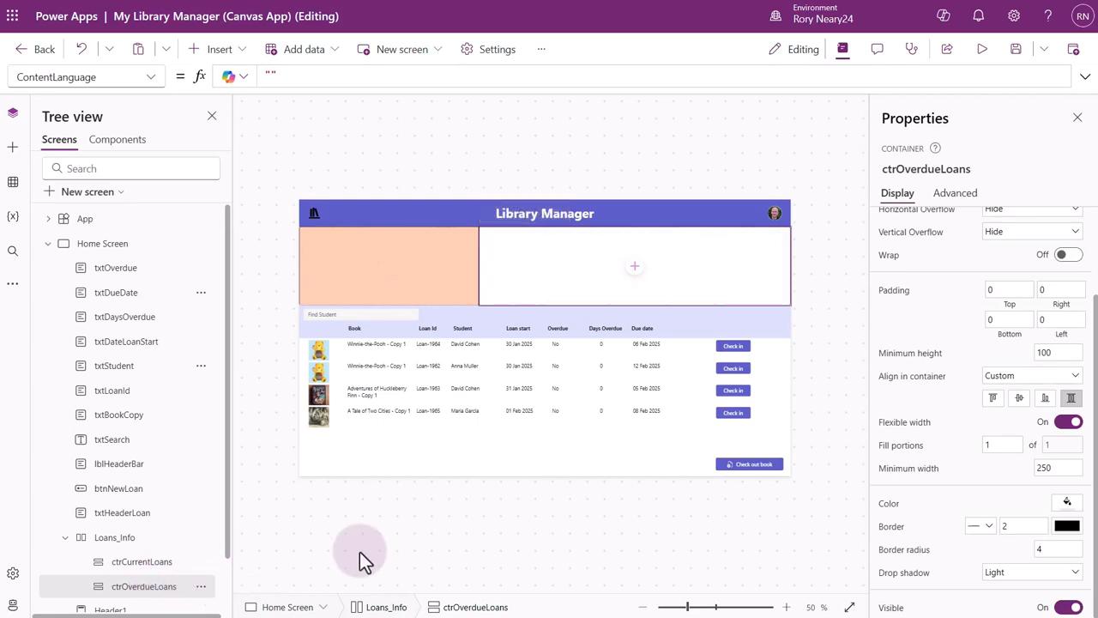
{"action": "left_click", "coordinate": [1063, 425]}
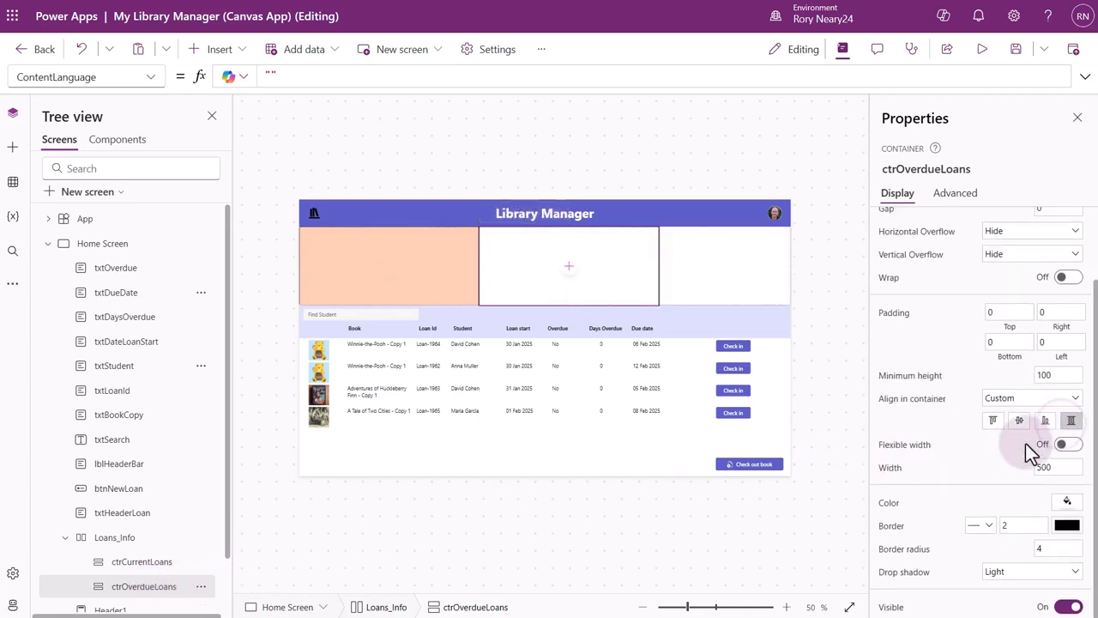
Try the center, end and space-between horizontal justifications on Loans_Info, finishing with its contents justified to the center.
{"action": "left_click", "coordinate": [142, 562]}
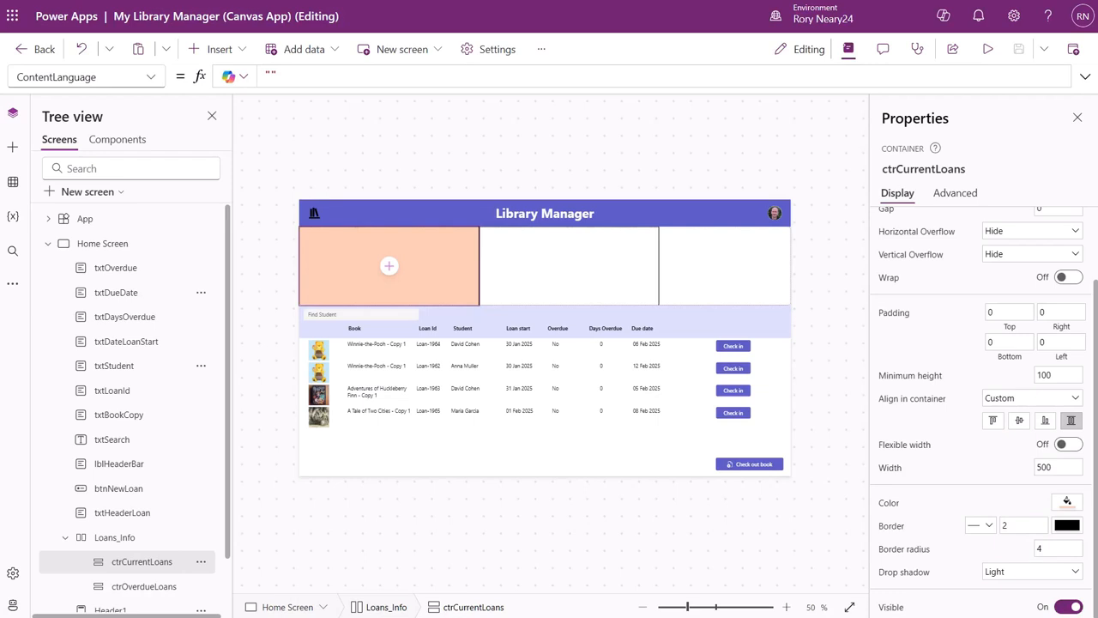
{"action": "left_click", "coordinate": [155, 541]}
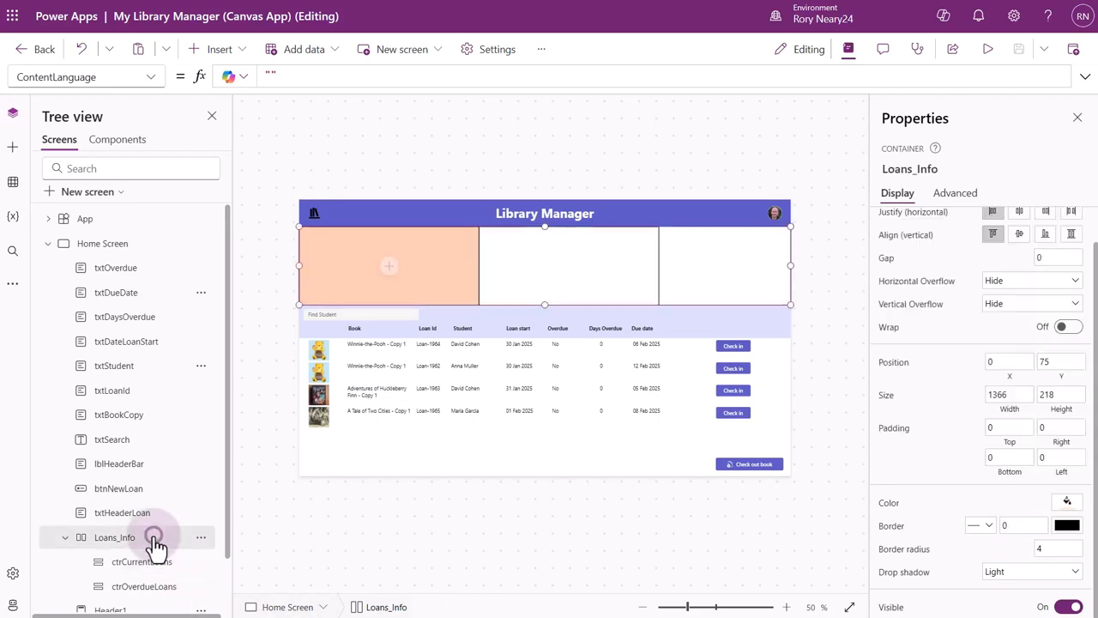
{"action": "scroll", "coordinate": [1027, 326], "scroll_direction": "up", "scroll_amount": 1}
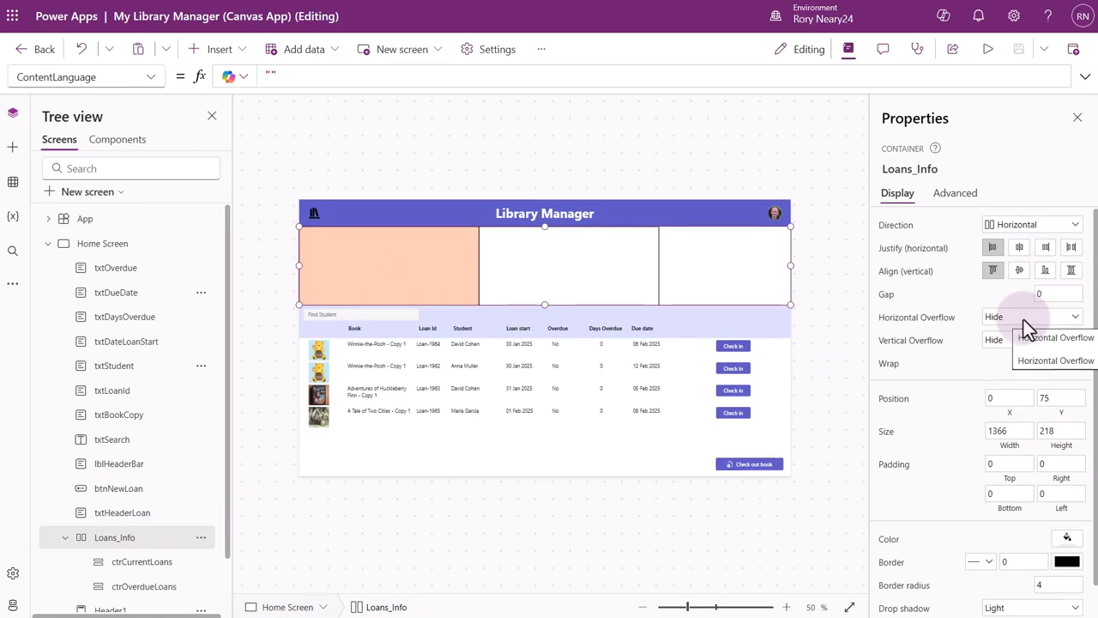
{"action": "left_click", "coordinate": [1019, 247]}
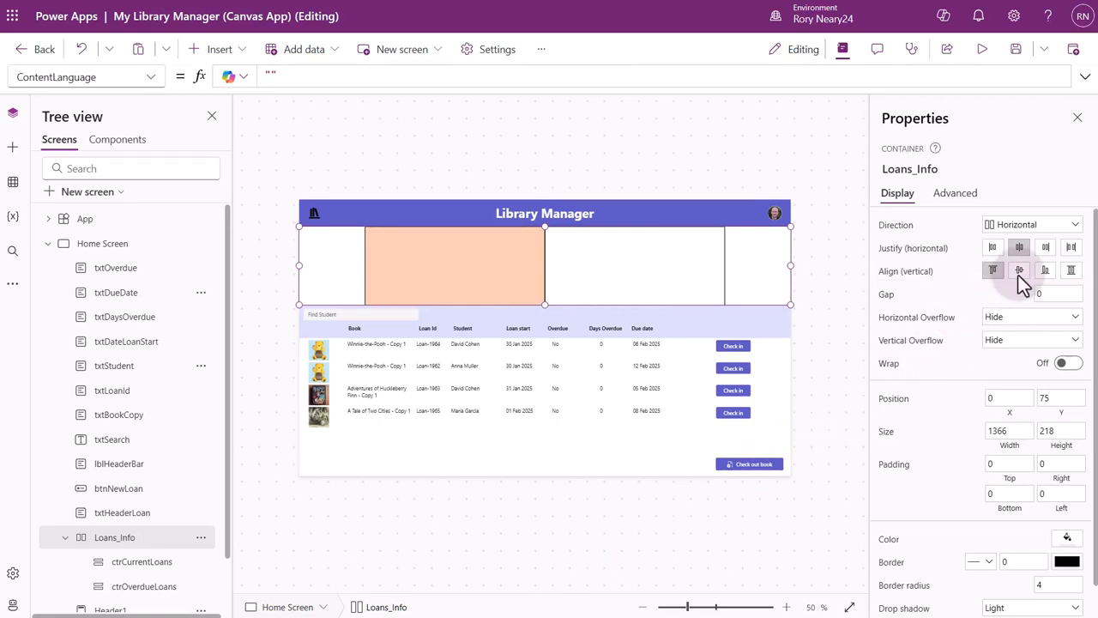
{"action": "left_click", "coordinate": [1046, 247]}
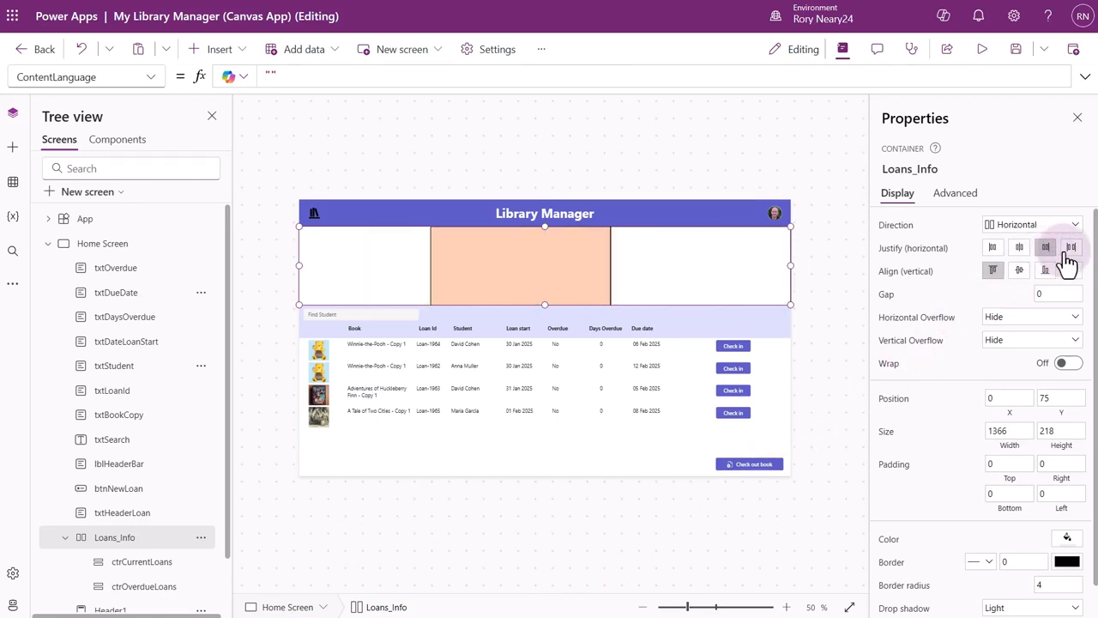
{"action": "left_click", "coordinate": [1071, 248]}
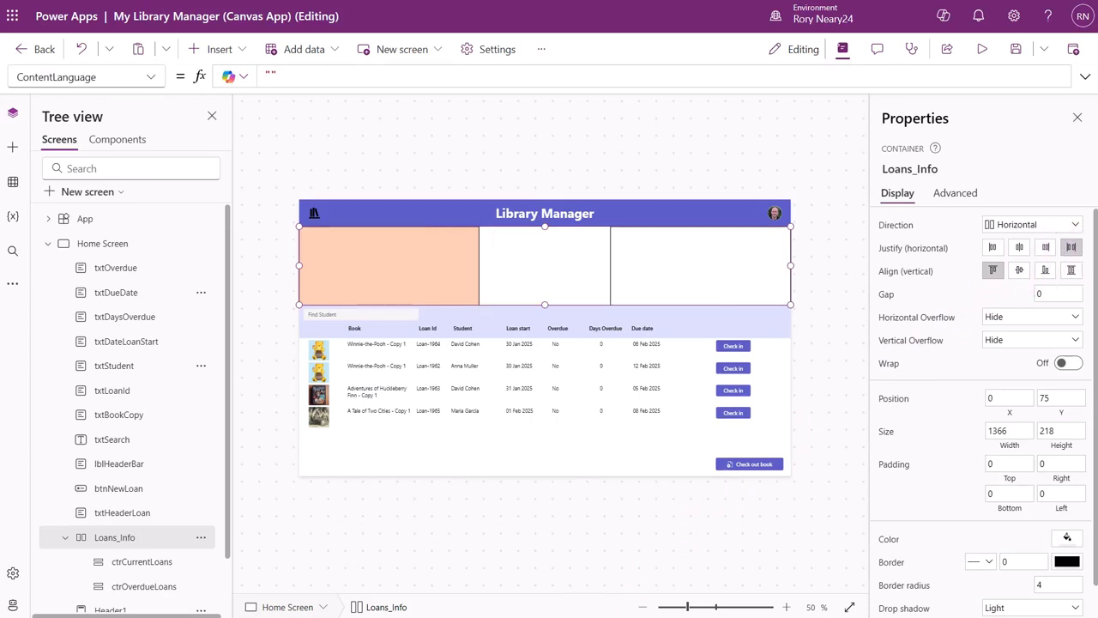
{"action": "left_click", "coordinate": [1019, 248]}
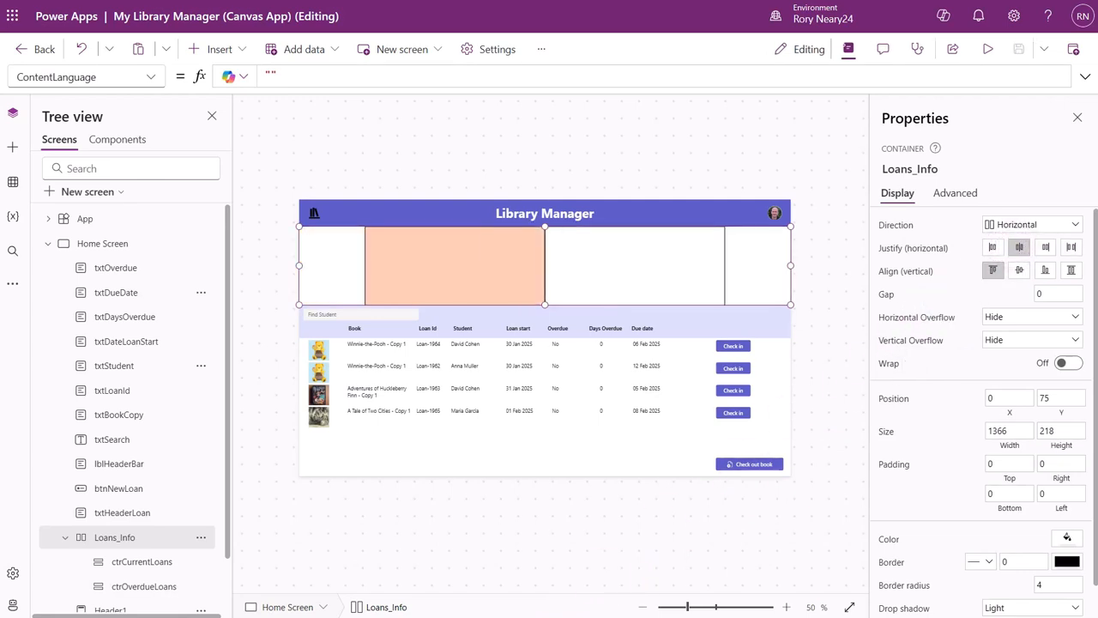
Set the gap between the child containers in Loans_Info to 10.
{"action": "double_click", "coordinate": [1036, 295]}
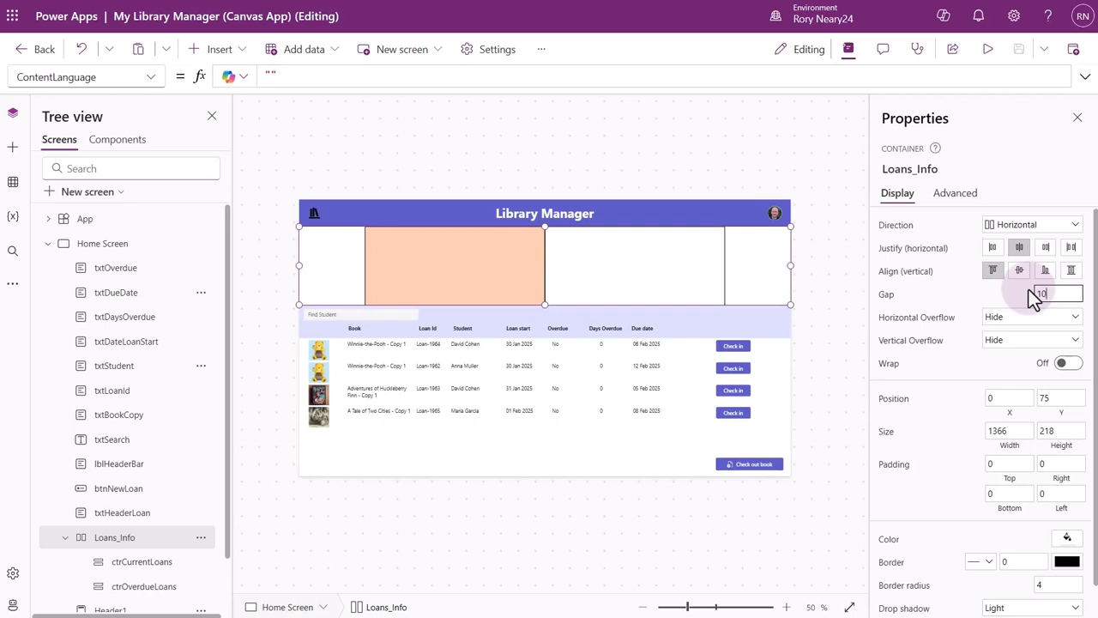
{"action": "type", "text": "10"}
{"action": "key", "text": "Return"}
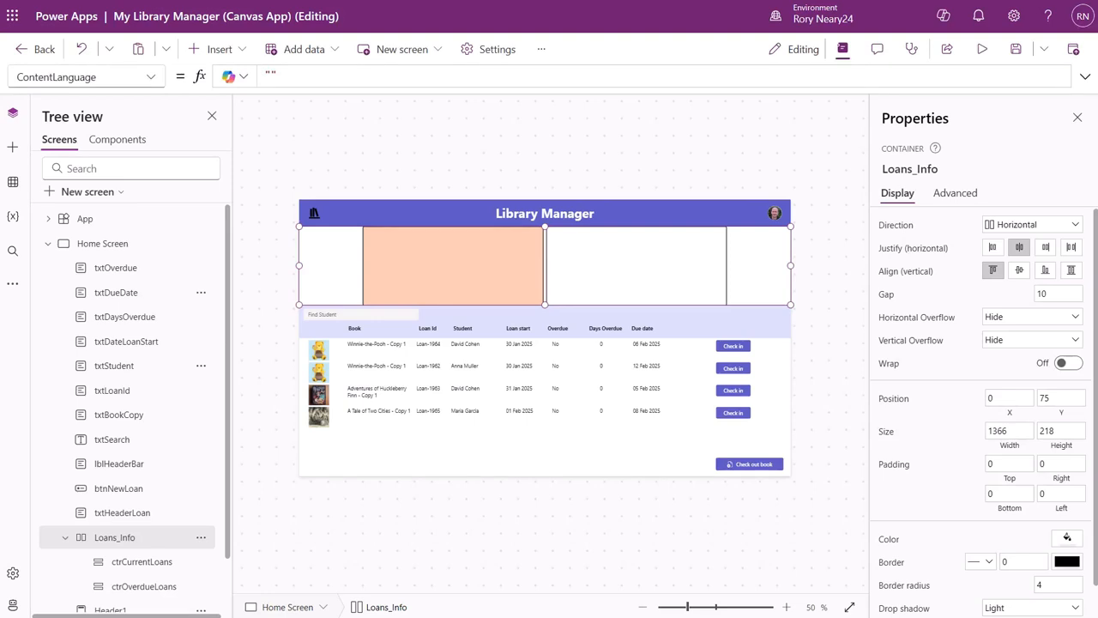
Set the top and bottom padding of the Loans_Info container to 10 each.
{"action": "left_click", "coordinate": [998, 464]}
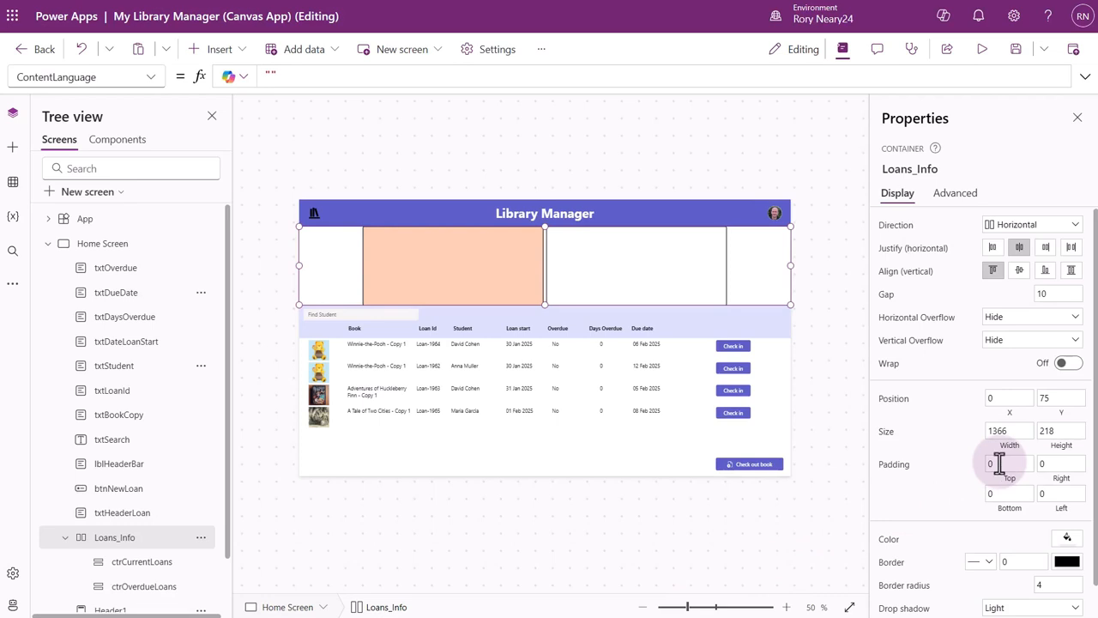
{"action": "double_click", "coordinate": [993, 463]}
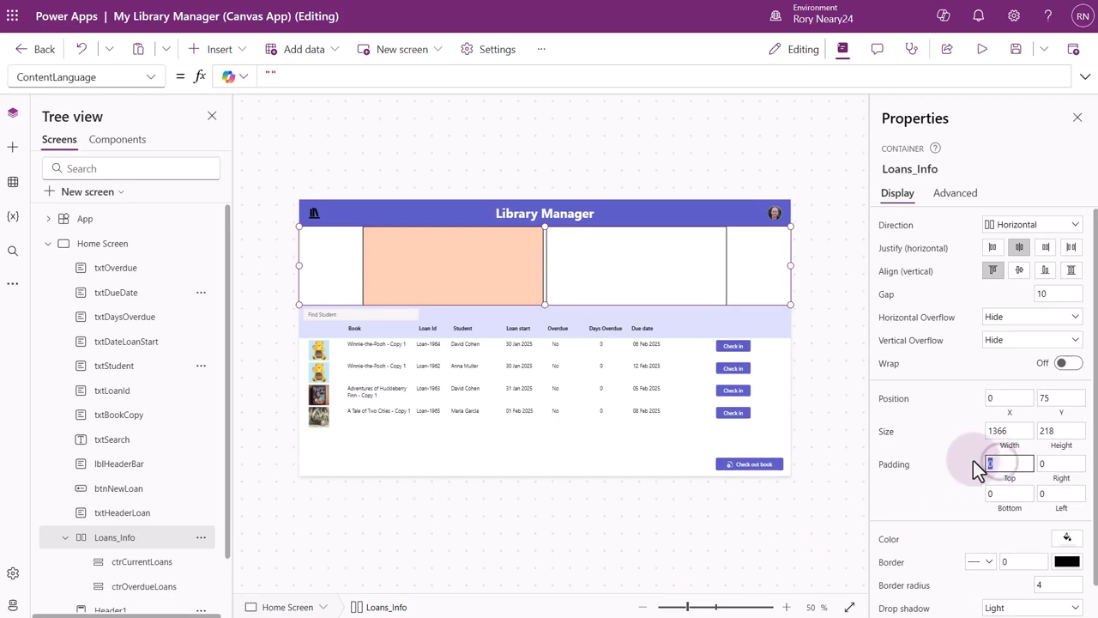
{"action": "type", "text": "10"}
{"action": "double_click", "coordinate": [1000, 492]}
{"action": "type", "text": "10"}
{"action": "left_click", "coordinate": [953, 492]}
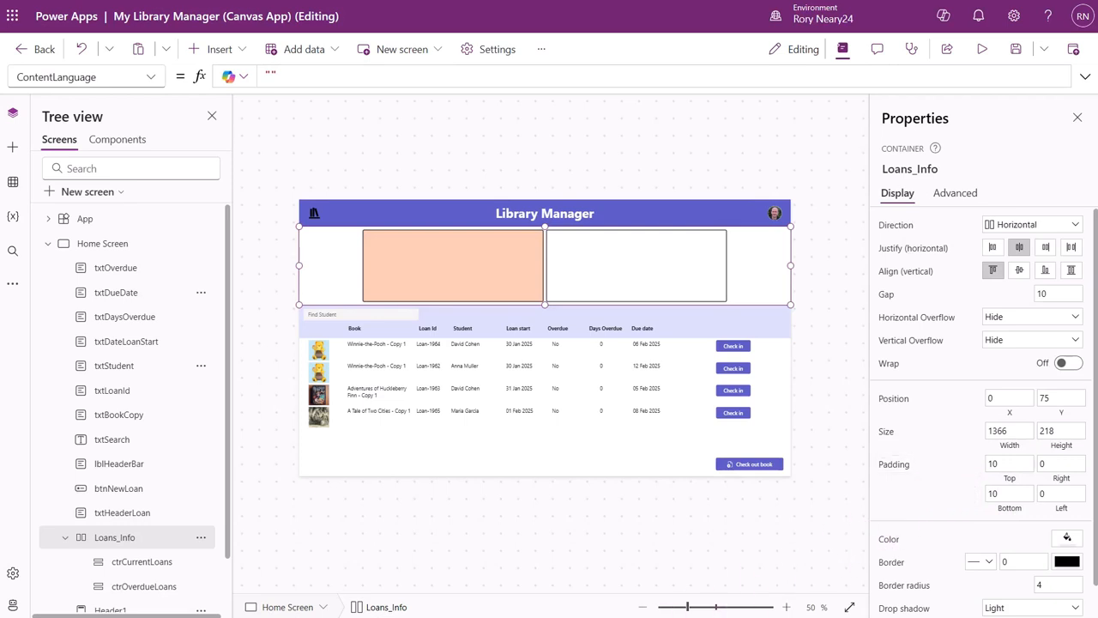
Align ctrCurrentLoans to the center within its parent container and set its height to 150.
{"action": "left_click", "coordinate": [141, 562]}
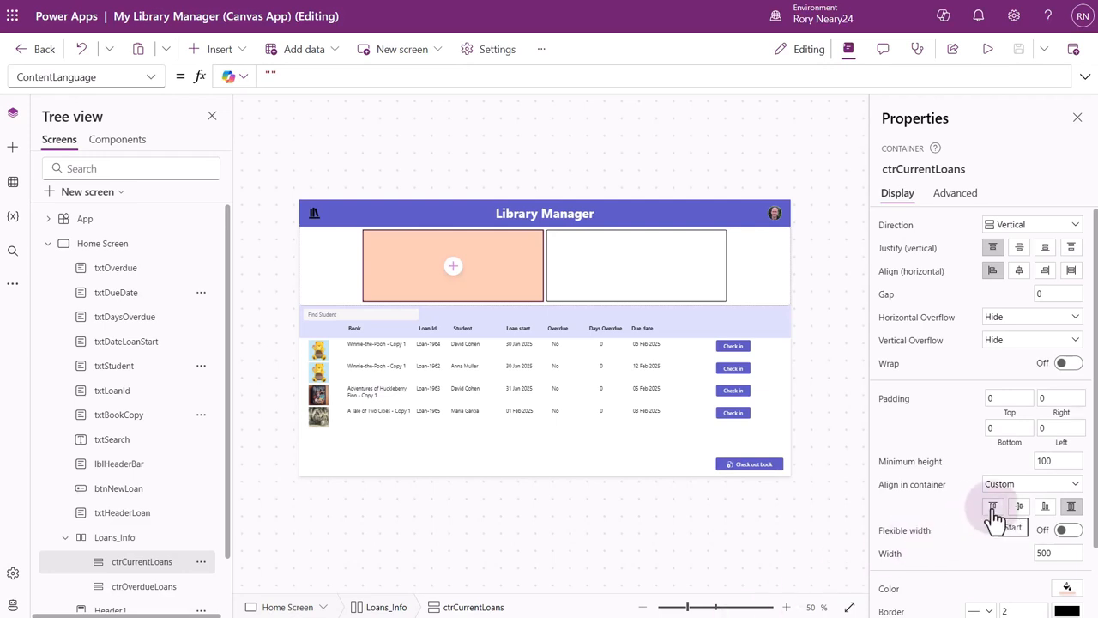
{"action": "left_click", "coordinate": [1019, 508]}
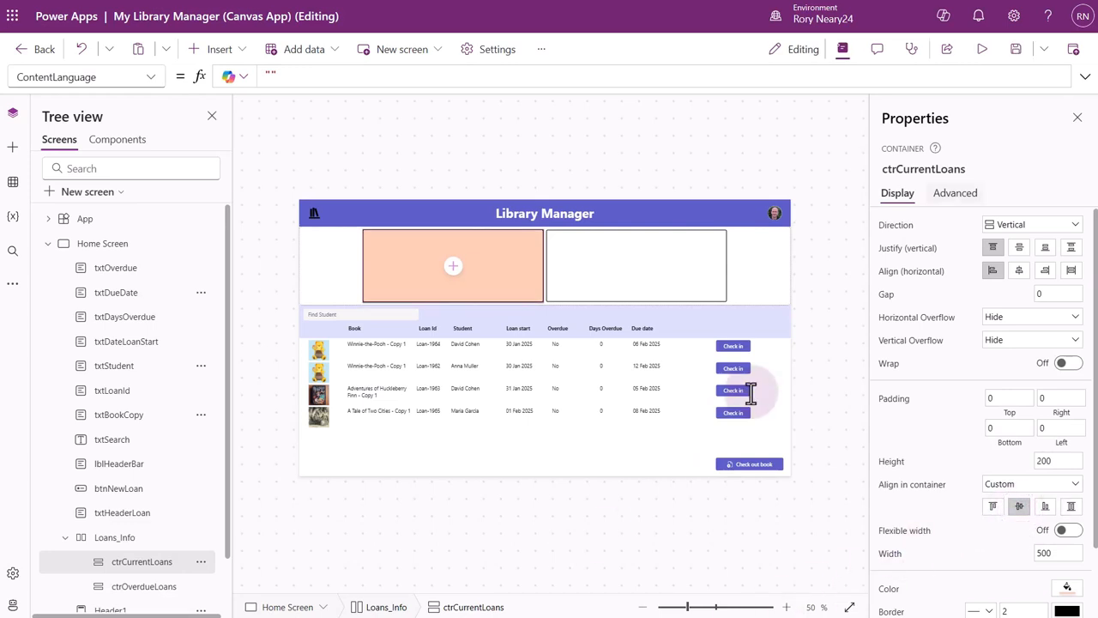
{"action": "left_click", "coordinate": [952, 197]}
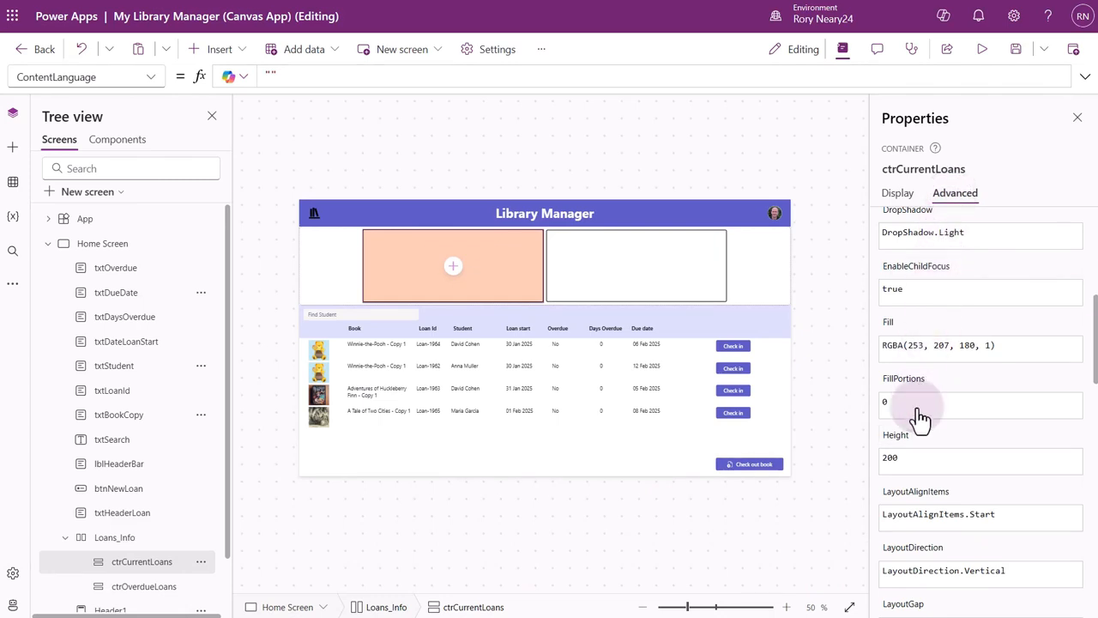
{"action": "left_click", "coordinate": [911, 464]}
{"action": "key", "text": "BackSpace"}
{"action": "key", "text": "BackSpace"}
{"action": "key", "text": "BackSpace"}
{"action": "type", "text": "150"}
{"action": "key", "text": "Return"}
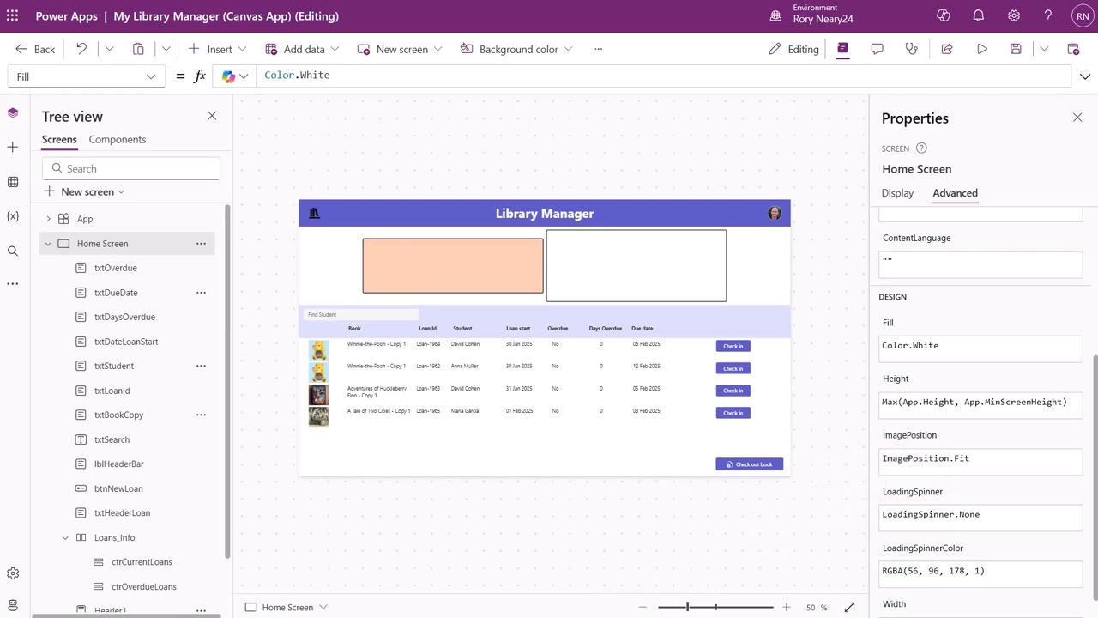
Align ctrOverdueLoans to the center within its parent container and set its height to 150.
{"action": "left_click", "coordinate": [138, 589]}
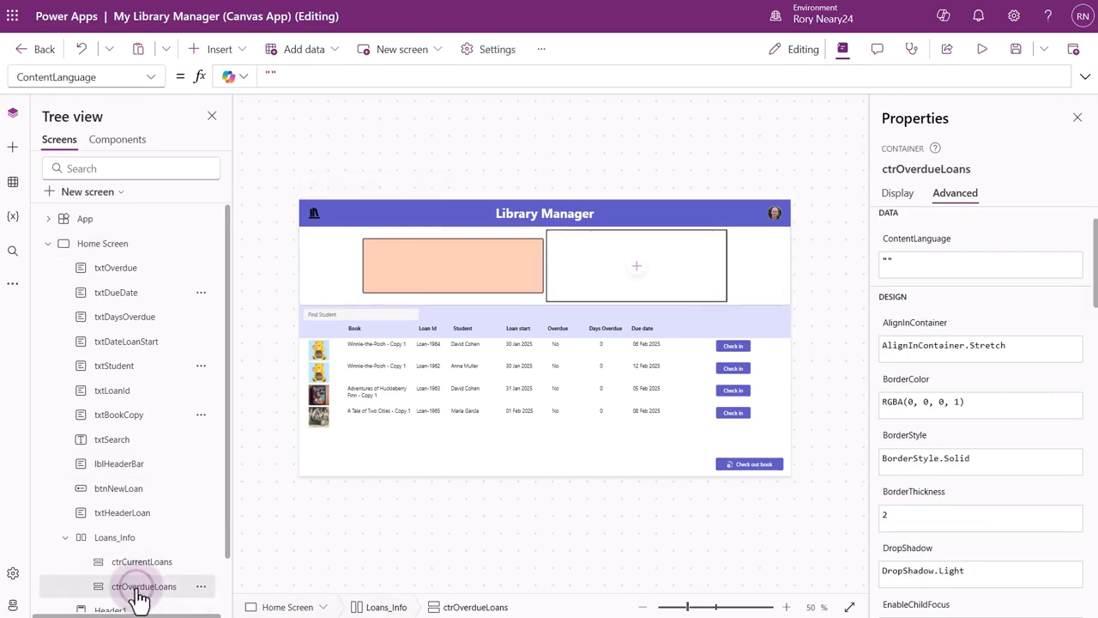
{"action": "left_click", "coordinate": [897, 193]}
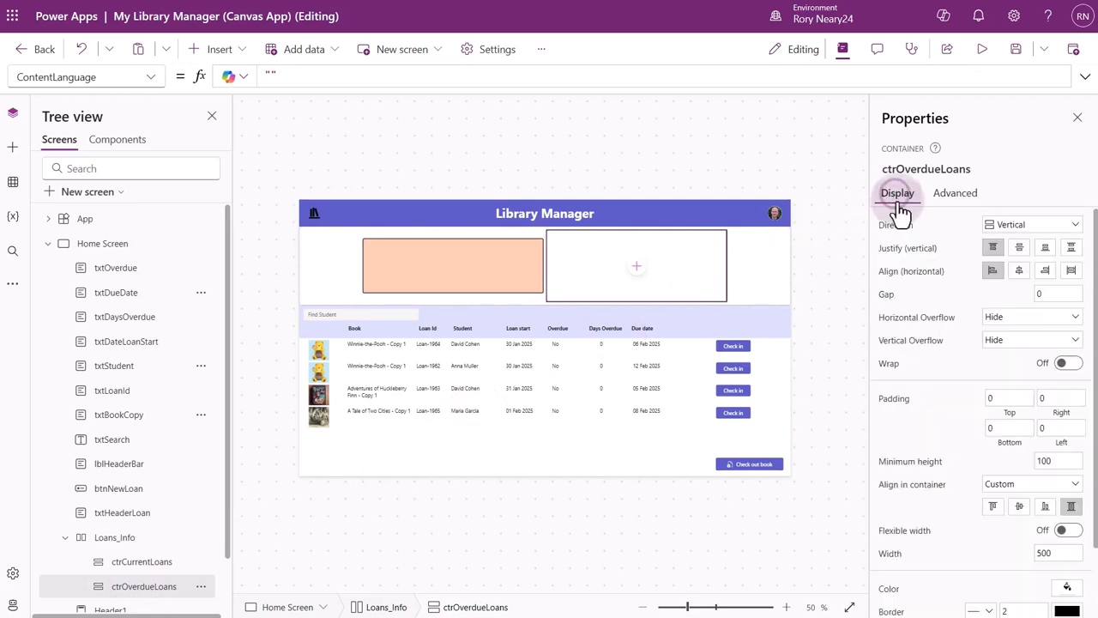
{"action": "left_click", "coordinate": [1019, 506]}
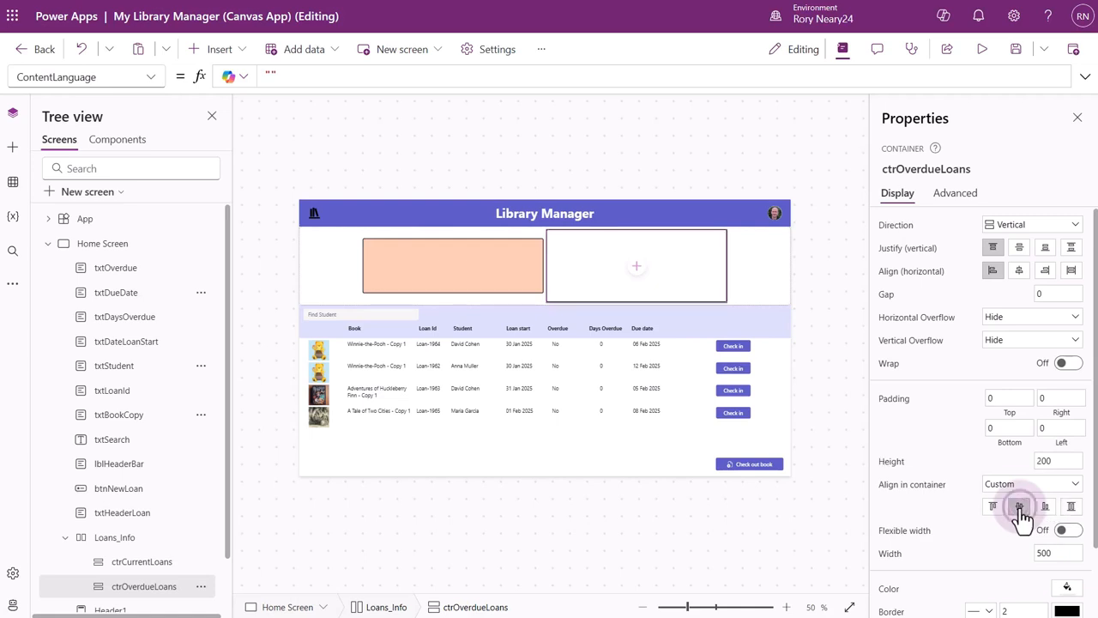
{"action": "left_click", "coordinate": [958, 197]}
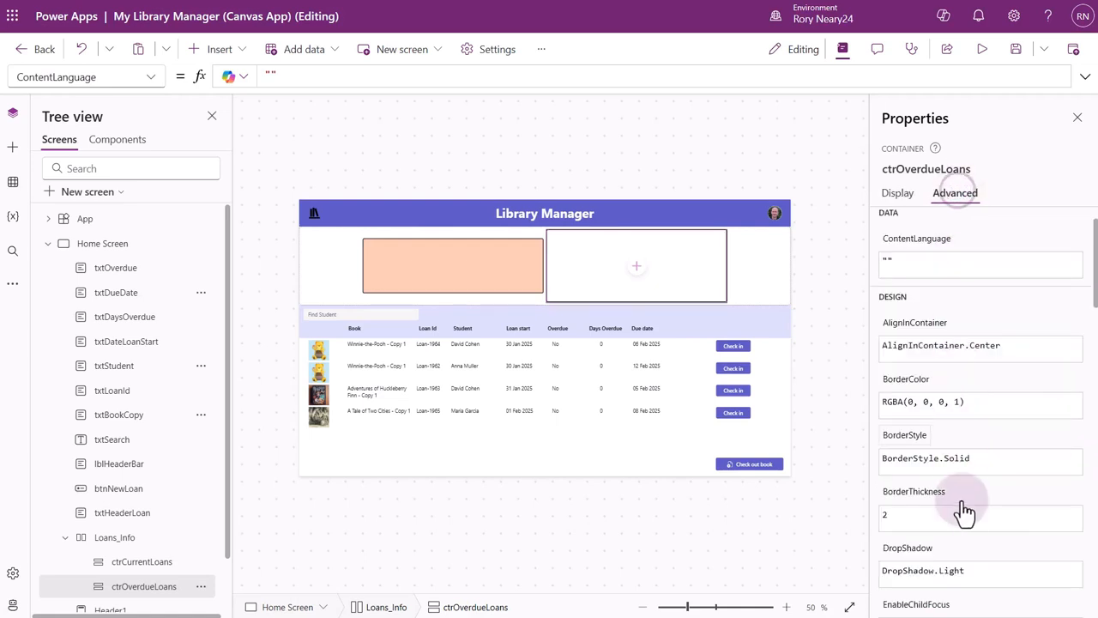
{"action": "scroll", "coordinate": [966, 511], "scroll_direction": "down", "scroll_amount": 2}
{"action": "scroll", "coordinate": [912, 544], "scroll_direction": "down", "scroll_amount": 1}
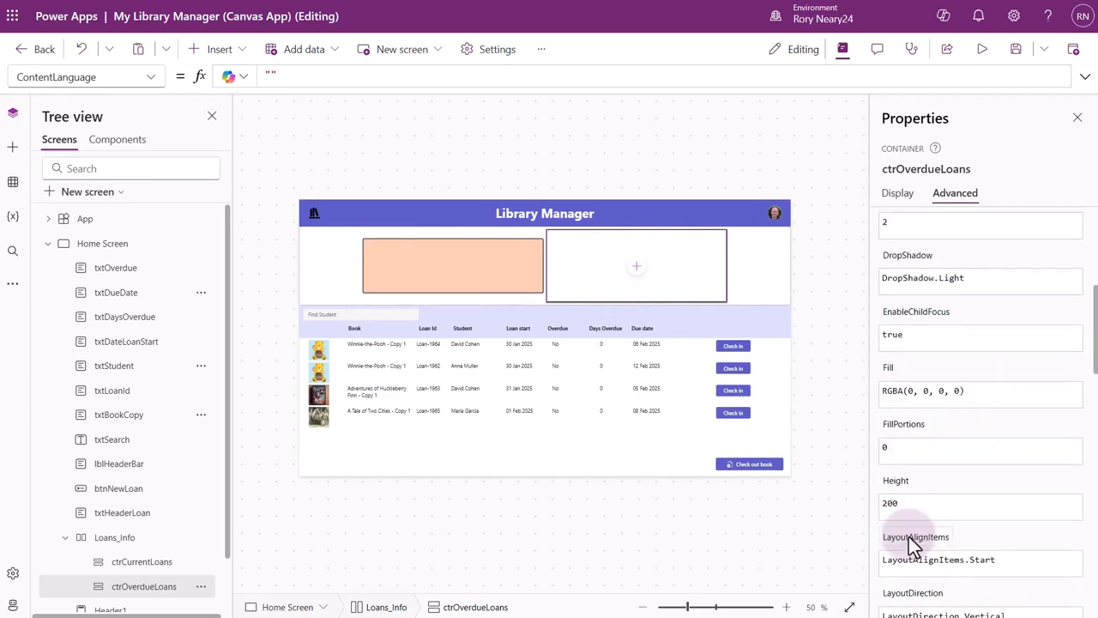
{"action": "left_click", "coordinate": [913, 506]}
{"action": "key", "text": "BackSpace"}
{"action": "key", "text": "BackSpace"}
{"action": "key", "text": "BackSpace"}
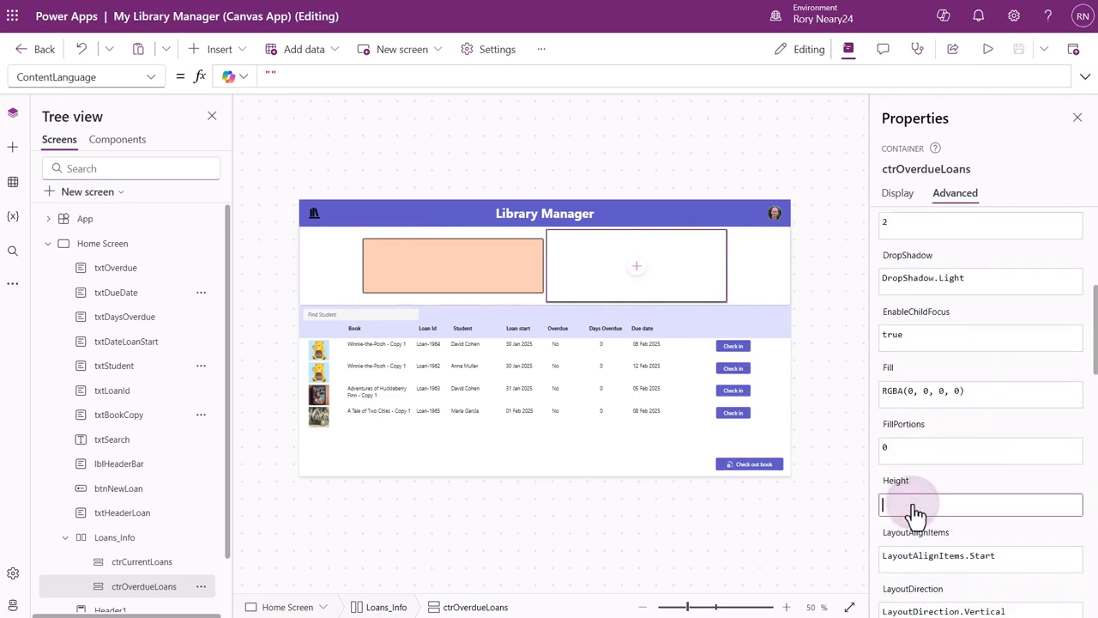
{"action": "type", "text": "150"}
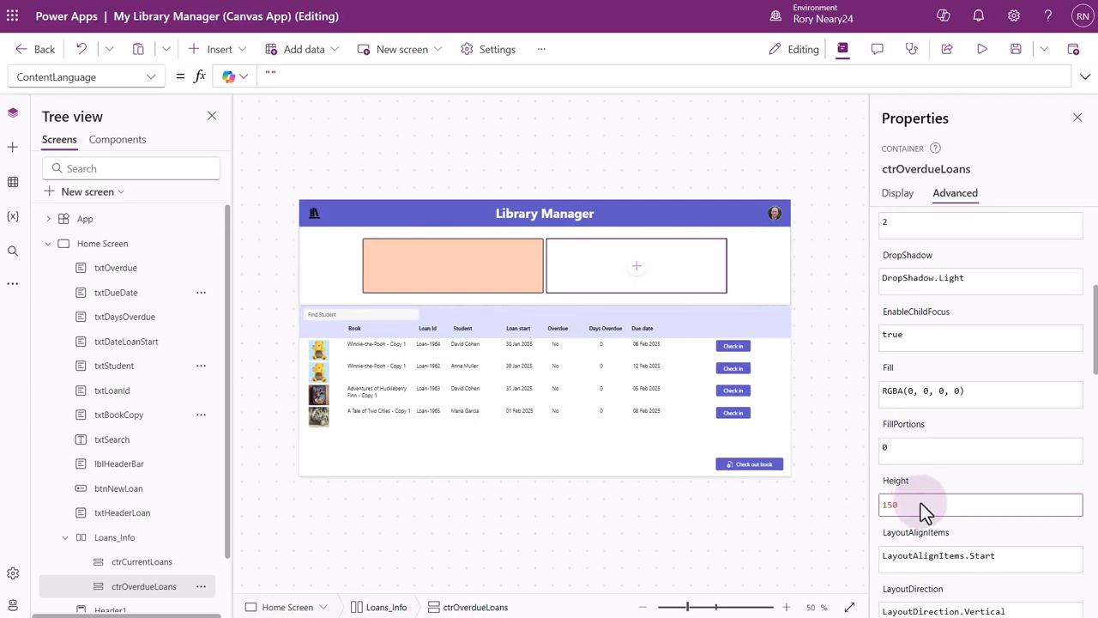
{"action": "left_click", "coordinate": [1085, 488]}
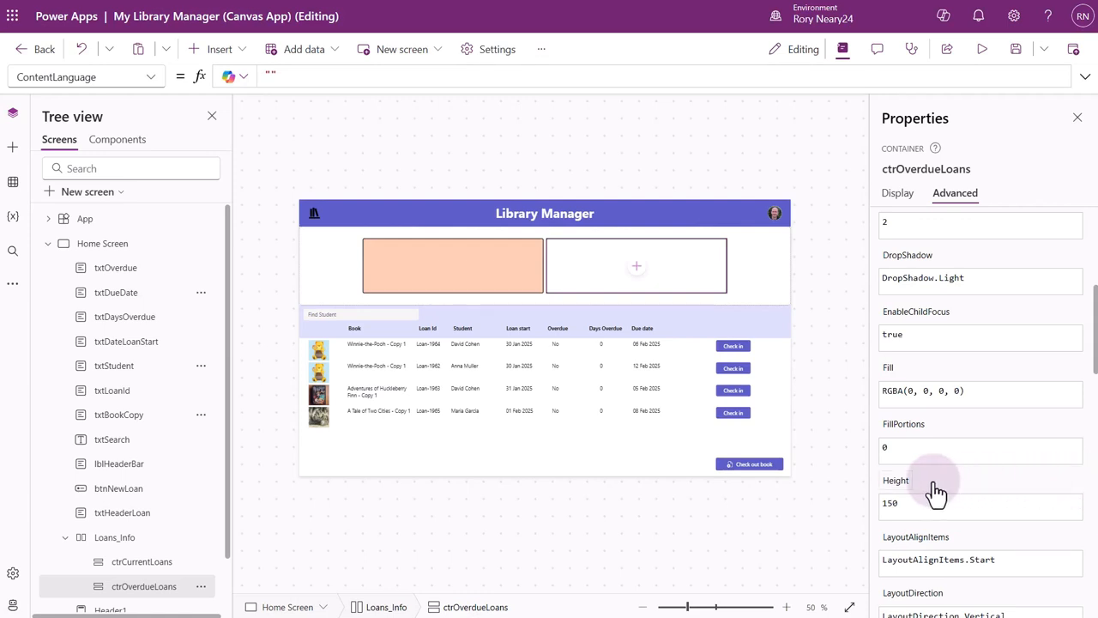
Show the Height formula of ctrOverdueLoans and view the list of properties available for the container.
{"action": "left_click", "coordinate": [896, 481]}
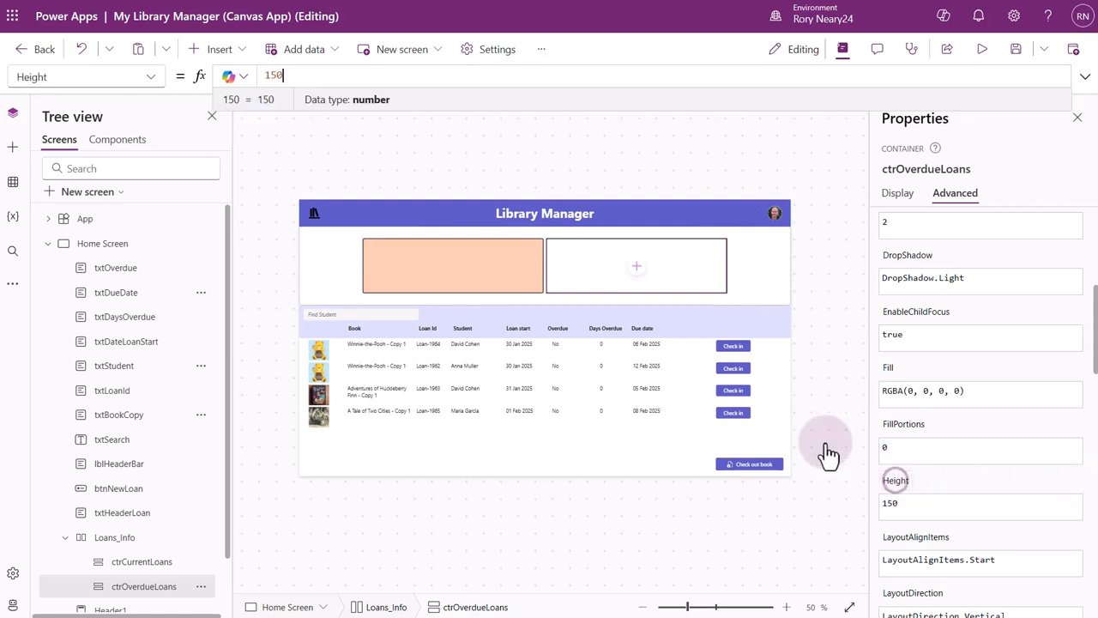
{"action": "left_click", "coordinate": [151, 82]}
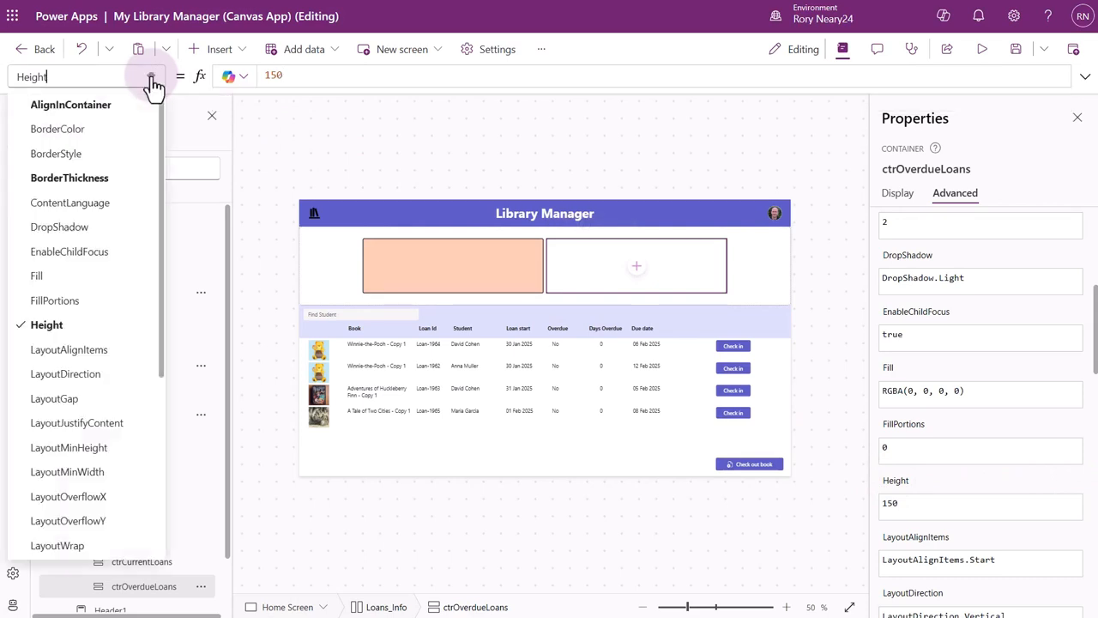
{"action": "left_click", "coordinate": [152, 83]}
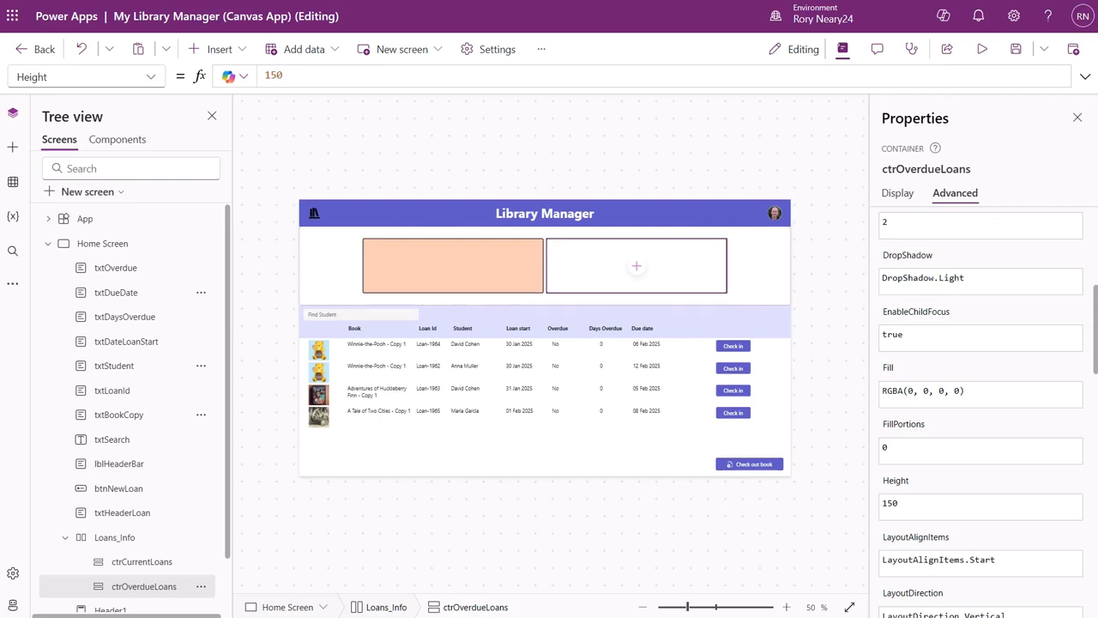
Insert two Text controls into the ctrCurrentLoans container.
{"action": "left_click", "coordinate": [154, 564]}
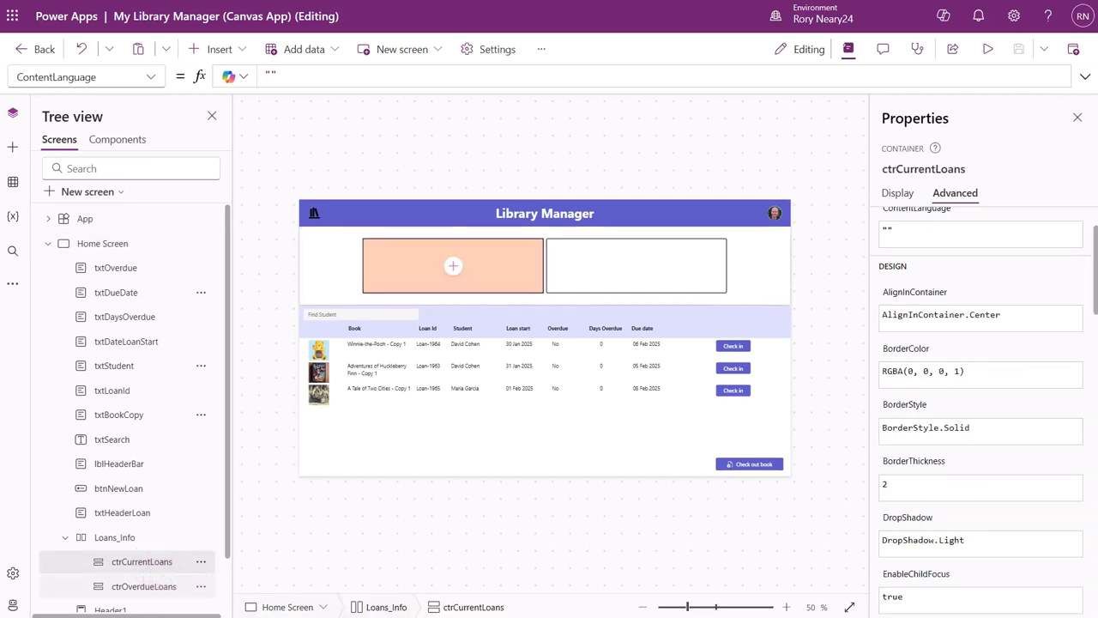
{"action": "left_click", "coordinate": [222, 51]}
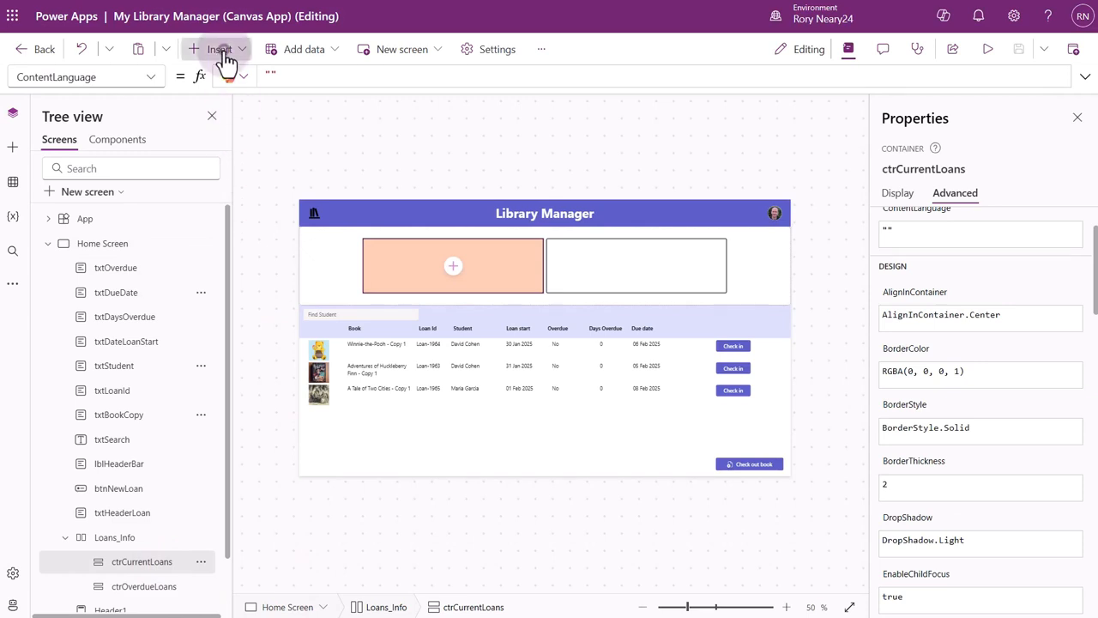
{"action": "left_click", "coordinate": [223, 141]}
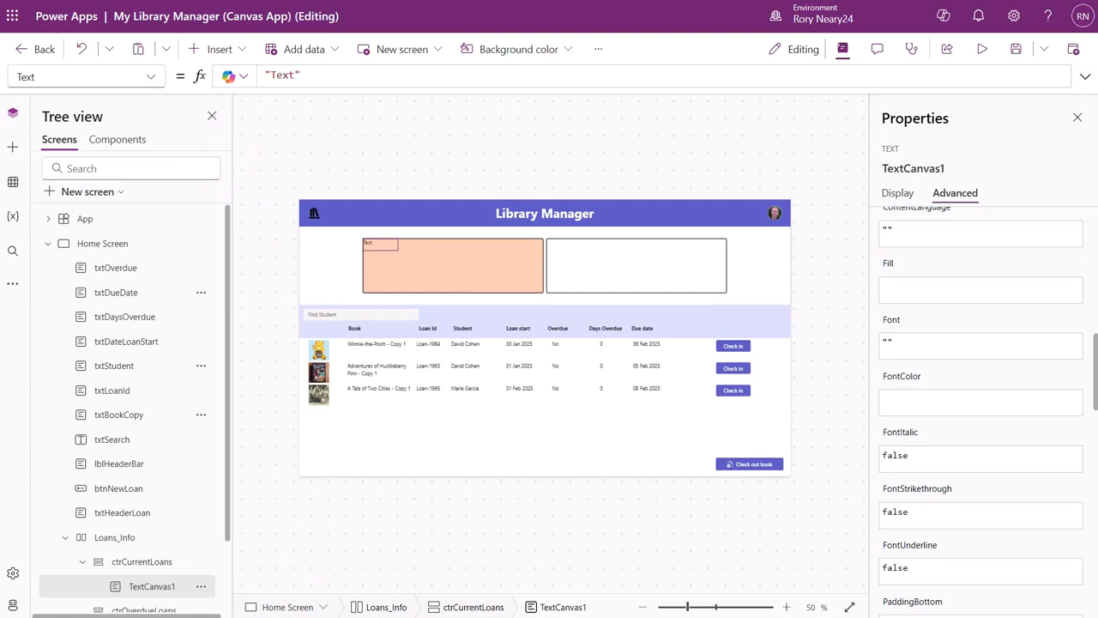
{"action": "left_click", "coordinate": [215, 49]}
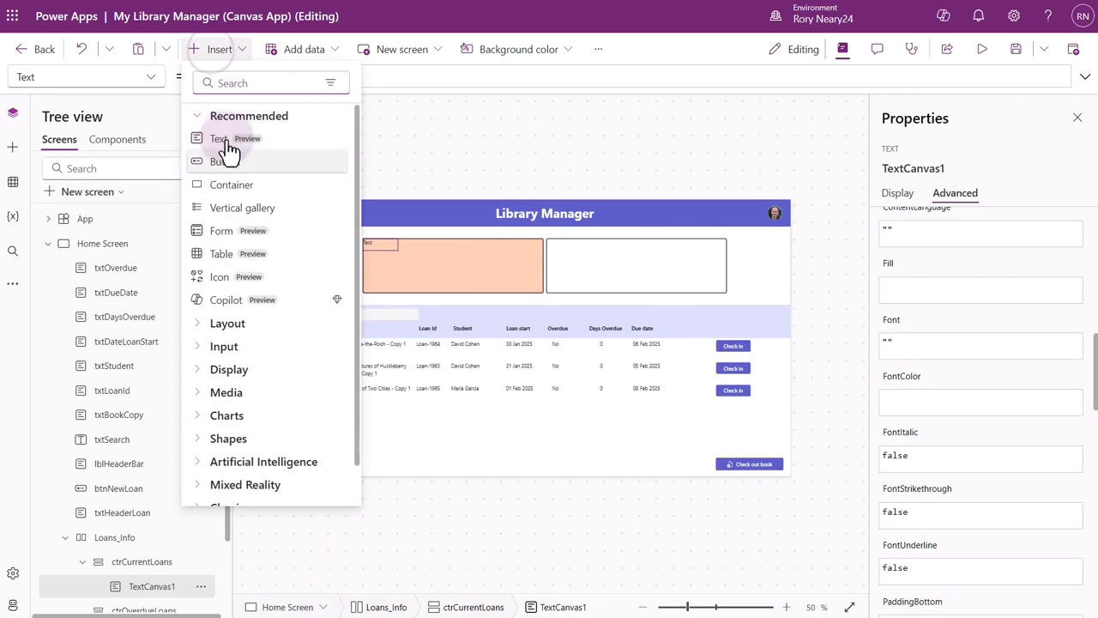
{"action": "left_click", "coordinate": [225, 140]}
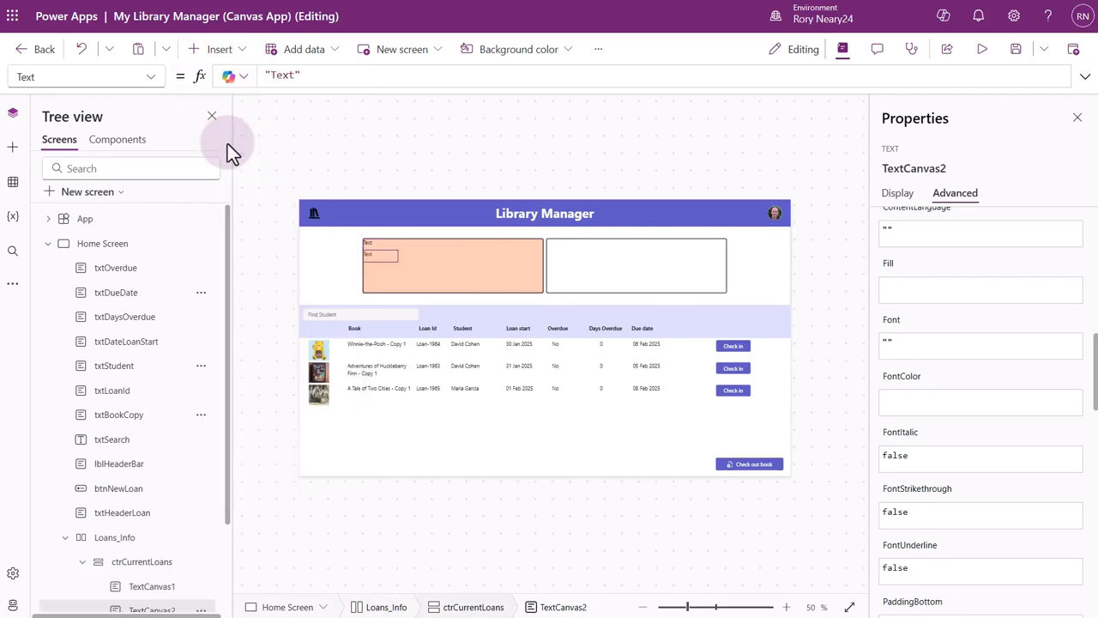
Rename the first text control in ctrCurrentLoans as lblTotalLoansCount.
{"action": "scroll", "coordinate": [152, 478], "scroll_direction": "down", "scroll_amount": 2}
{"action": "left_click", "coordinate": [152, 478]}
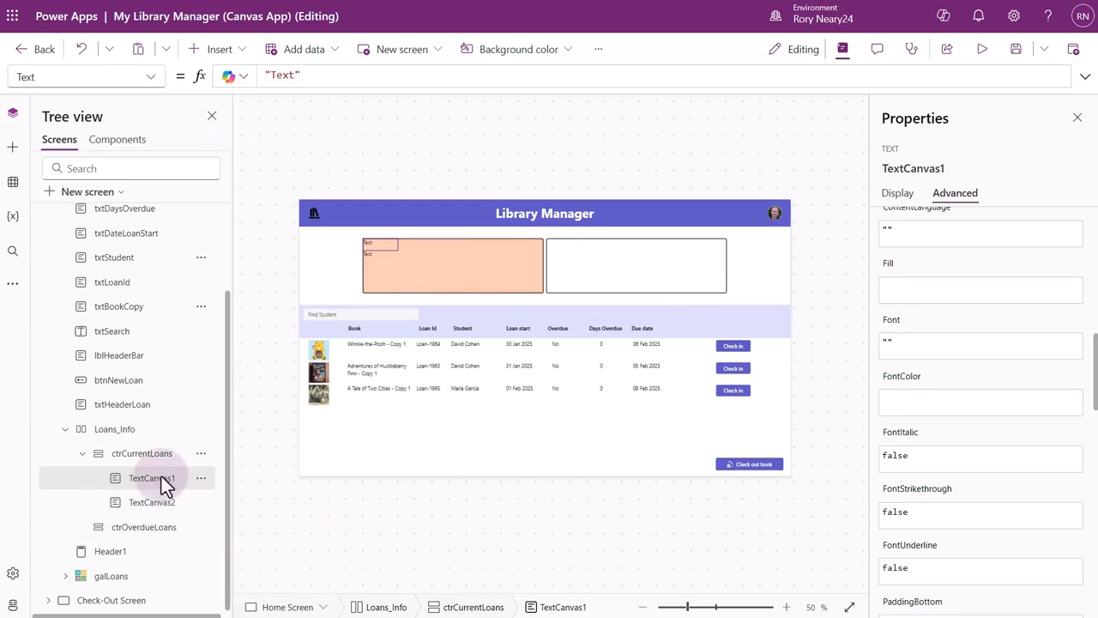
{"action": "left_click", "coordinate": [956, 169]}
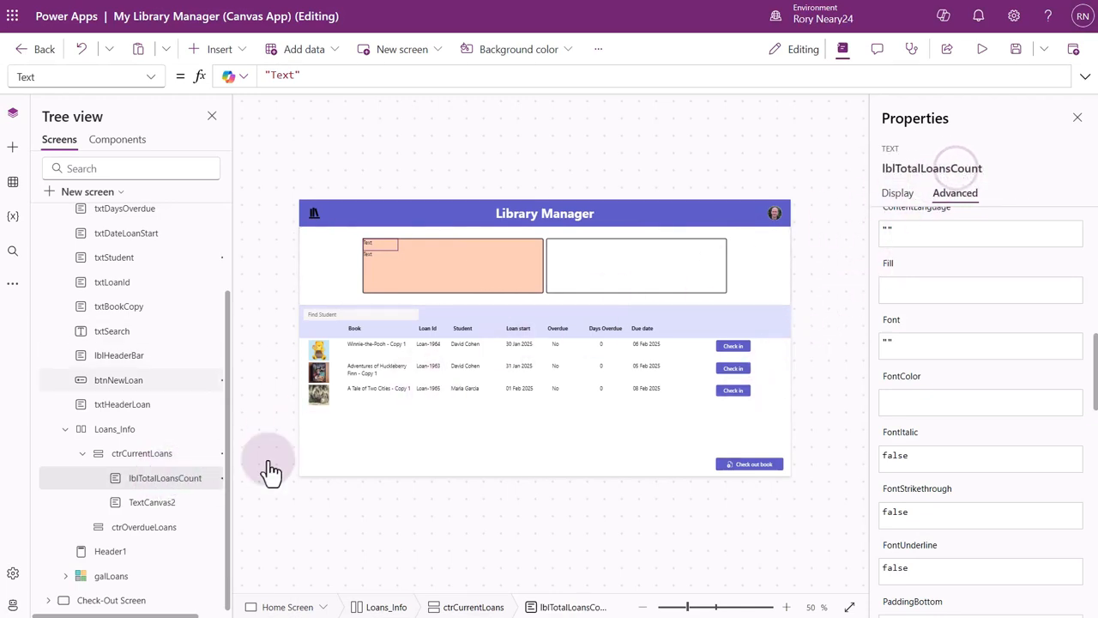
Rename the second text control in ctrCurrentLoans as lblTotalLoans and set its text to "Number of book loans".
{"action": "left_click", "coordinate": [151, 502]}
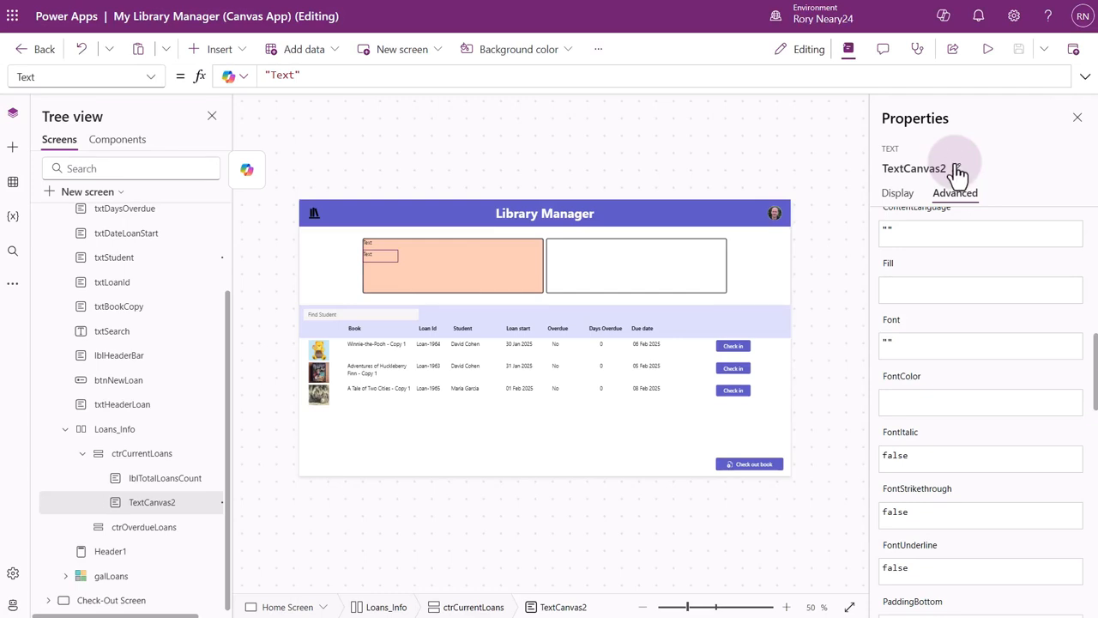
{"action": "left_click", "coordinate": [955, 165]}
{"action": "type", "text": "lblTotalLoans"}
{"action": "key", "text": "Return"}
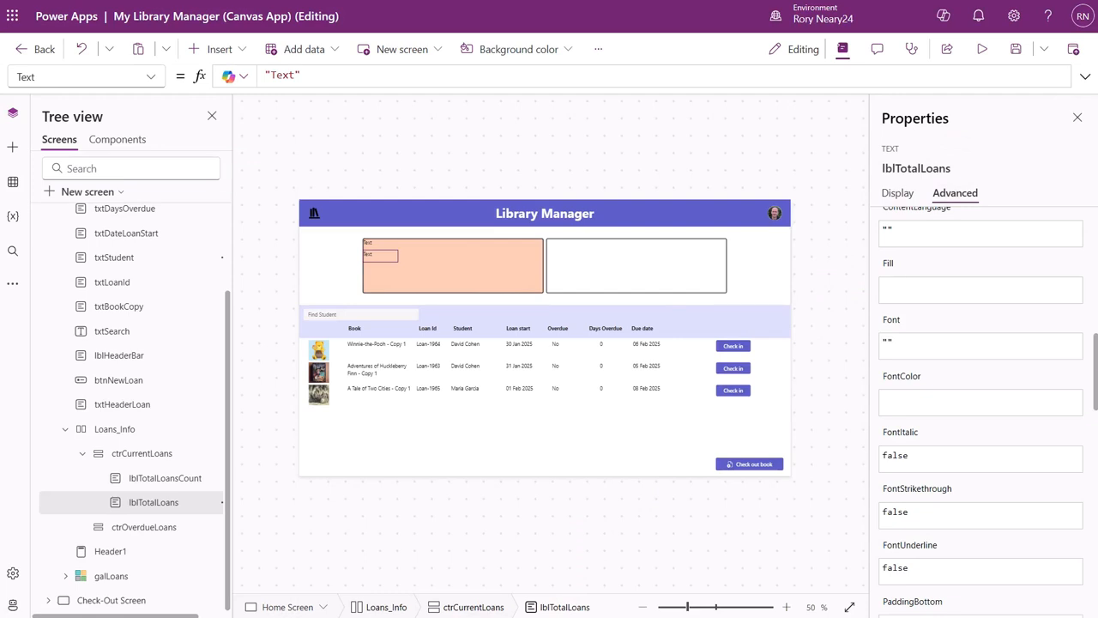
{"action": "left_click", "coordinate": [898, 196]}
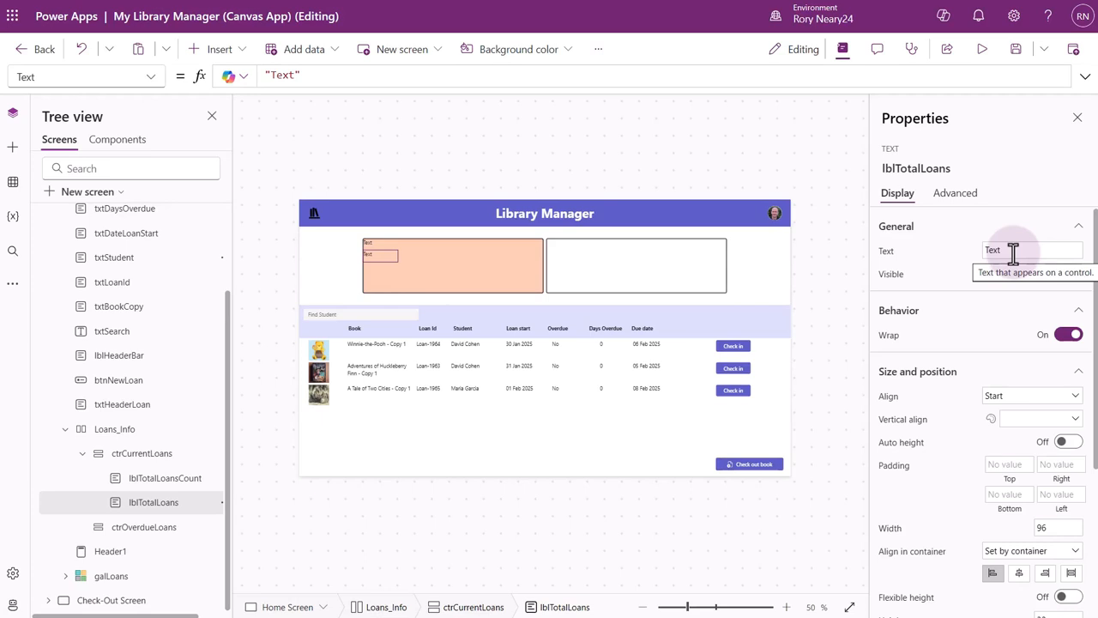
{"action": "type", "text": "Number of book loans"}
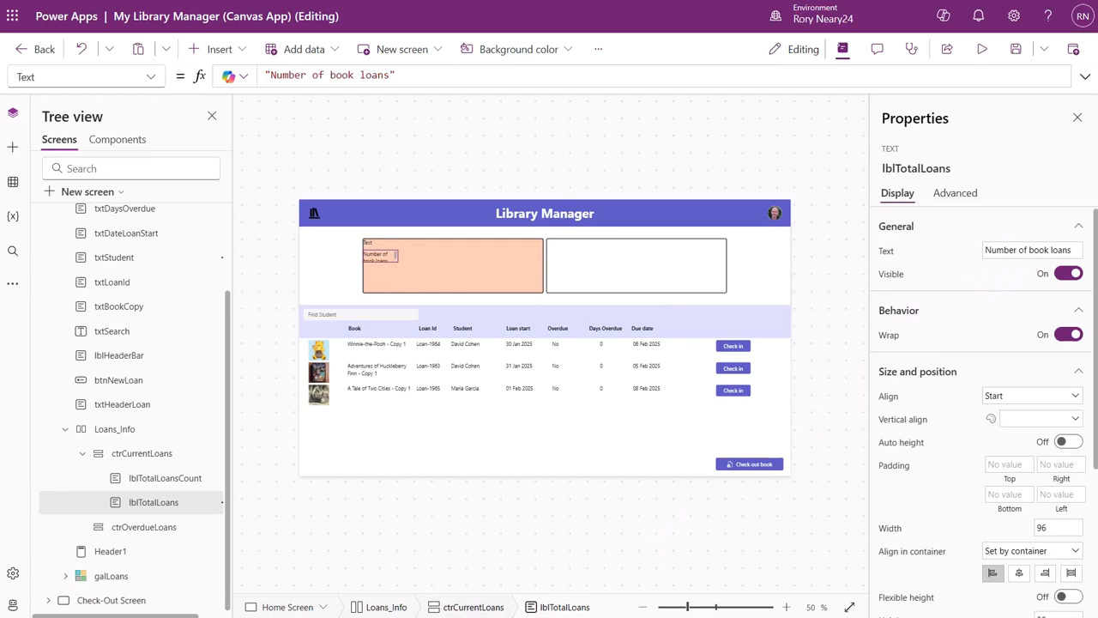
Set the Text formula of lblTotalLoansCount to galLoans.AllItemsCount.
{"action": "left_click", "coordinate": [170, 482]}
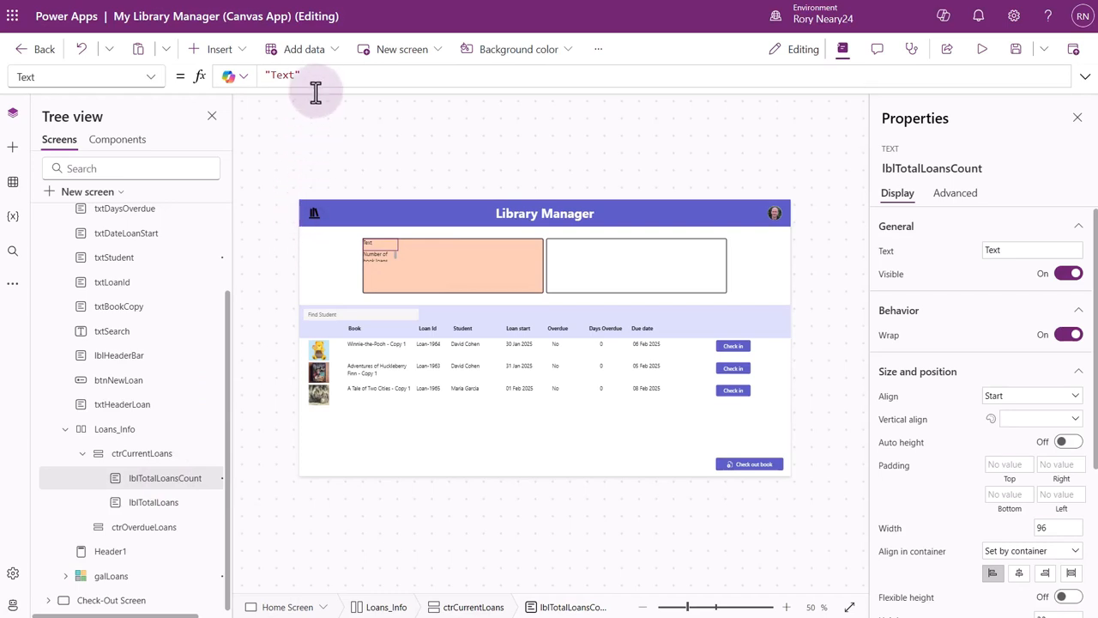
{"action": "left_click_drag", "start_coordinate": [317, 74], "coordinate": [241, 67]}
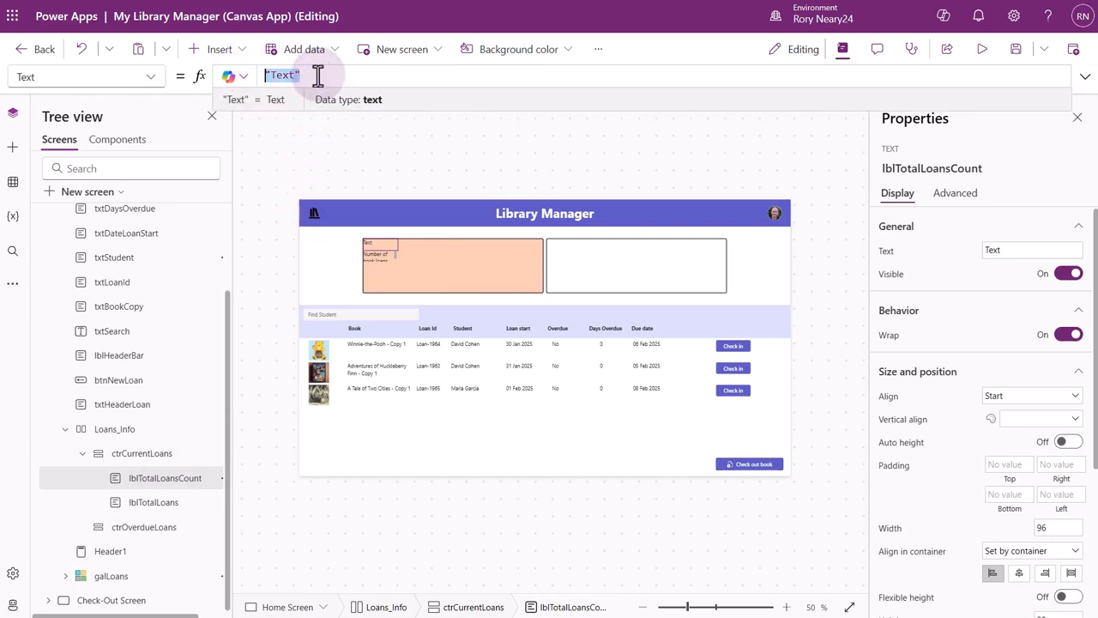
{"action": "type", "text": "galLoans.All"}
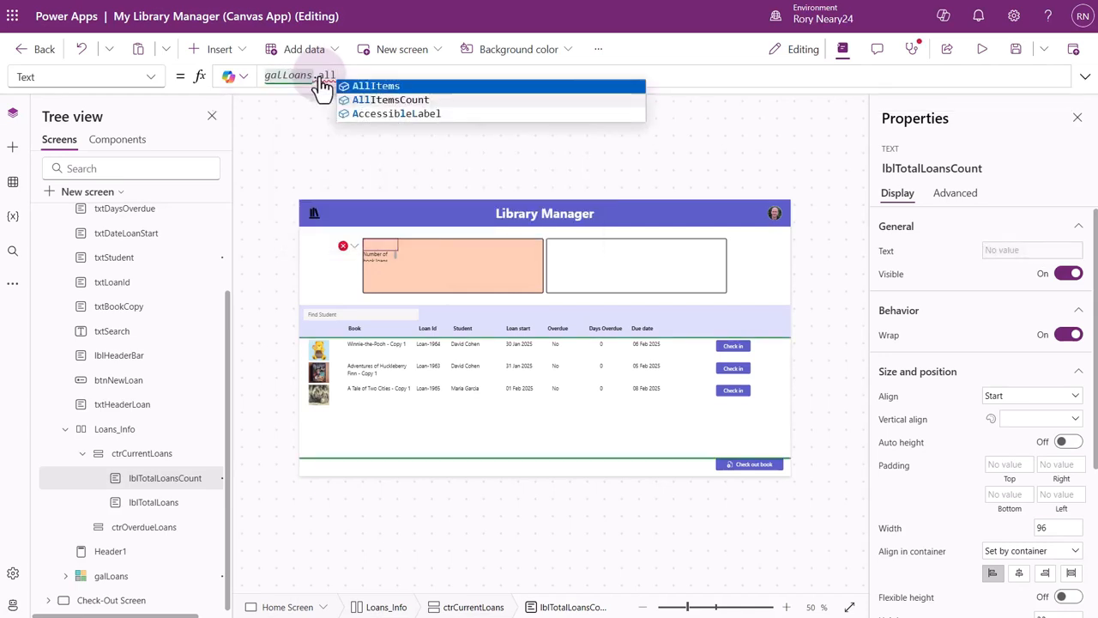
{"action": "left_click", "coordinate": [355, 99]}
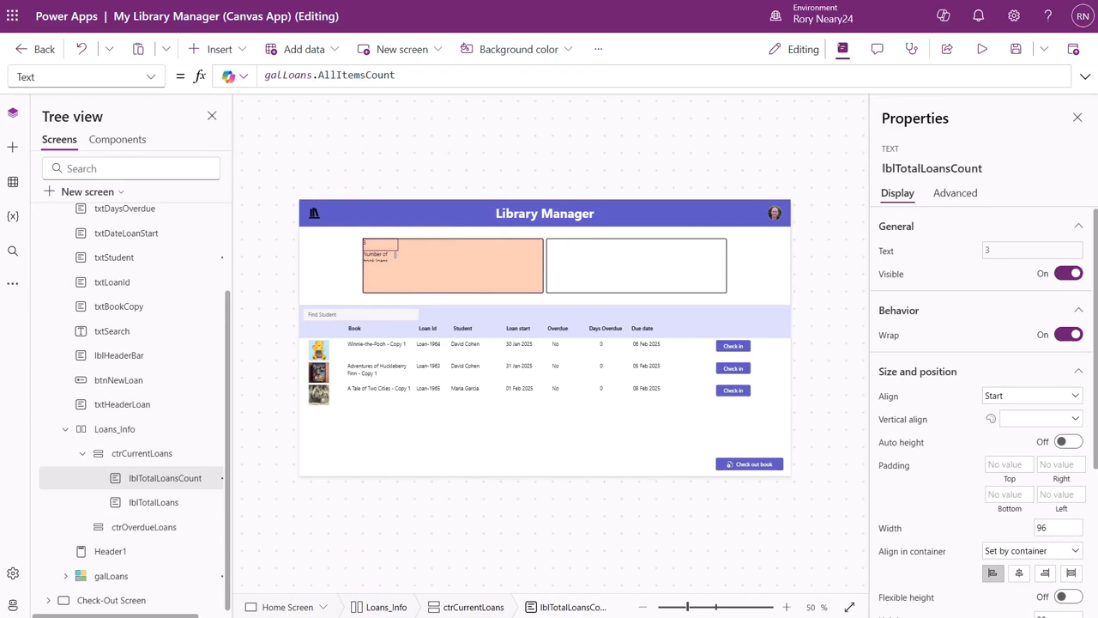
Set the font size of lblTotalLoansCount to 25.
{"action": "scroll", "coordinate": [1058, 491], "scroll_direction": "down", "scroll_amount": 3}
{"action": "left_click", "coordinate": [1058, 492]}
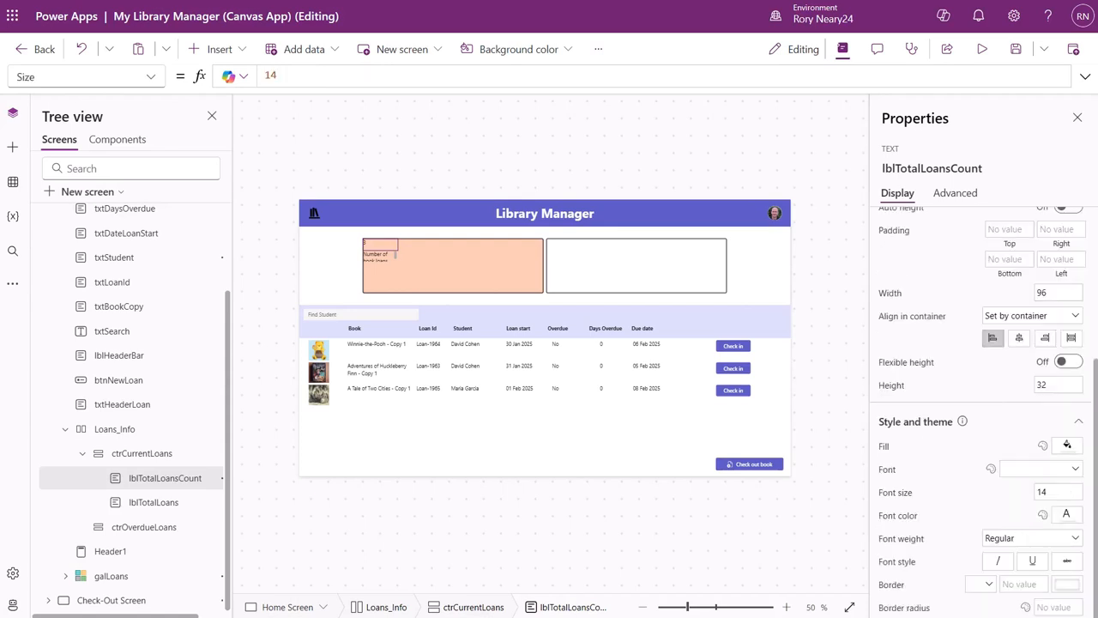
{"action": "left_click", "coordinate": [901, 499]}
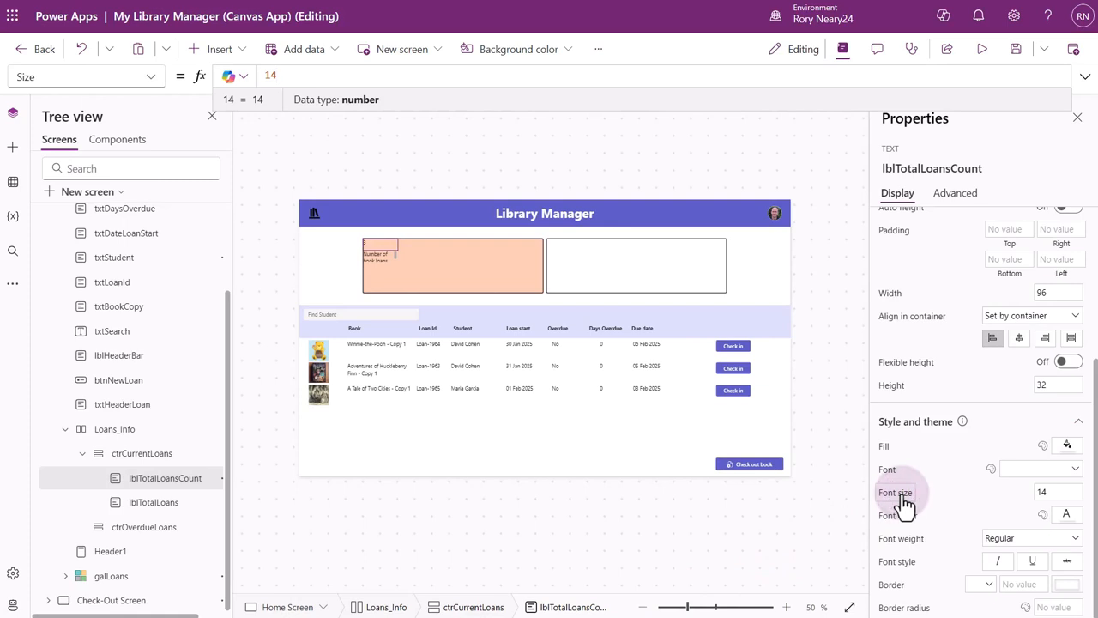
{"action": "left_click", "coordinate": [1058, 491]}
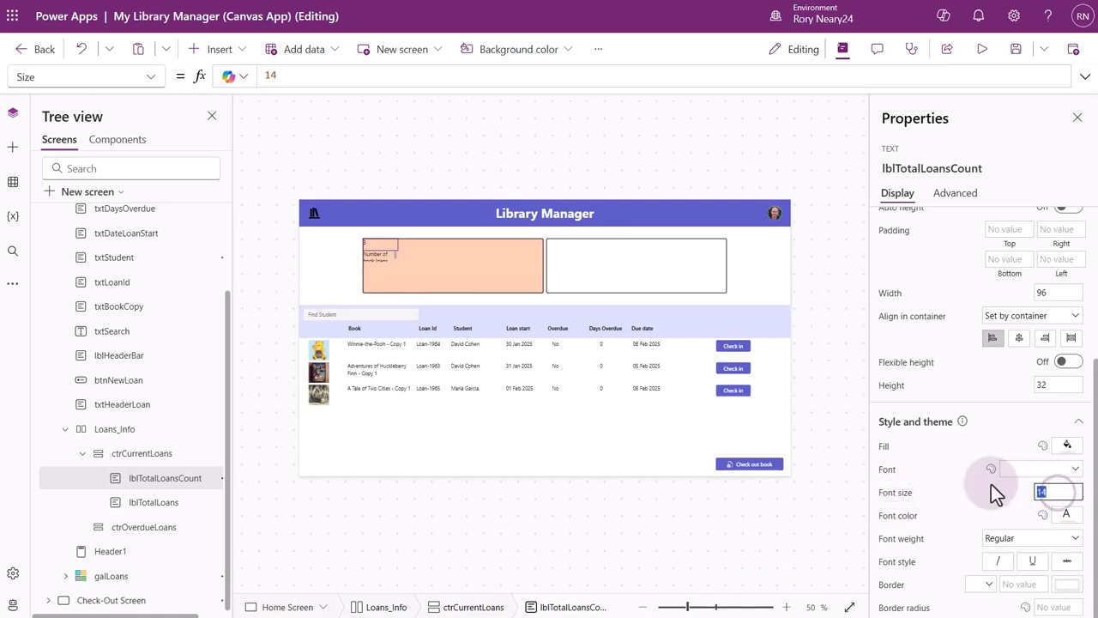
{"action": "type", "text": "25"}
{"action": "left_click", "coordinate": [968, 512]}
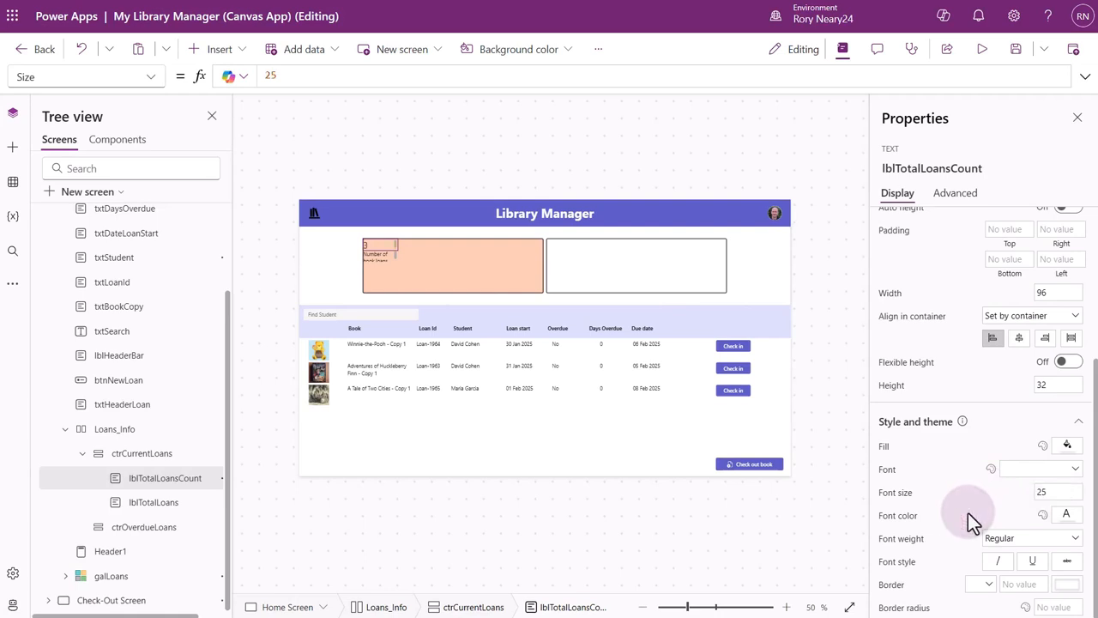
Set the font weight of lblTotalLoansCount to Bold.
{"action": "left_click", "coordinate": [1026, 540]}
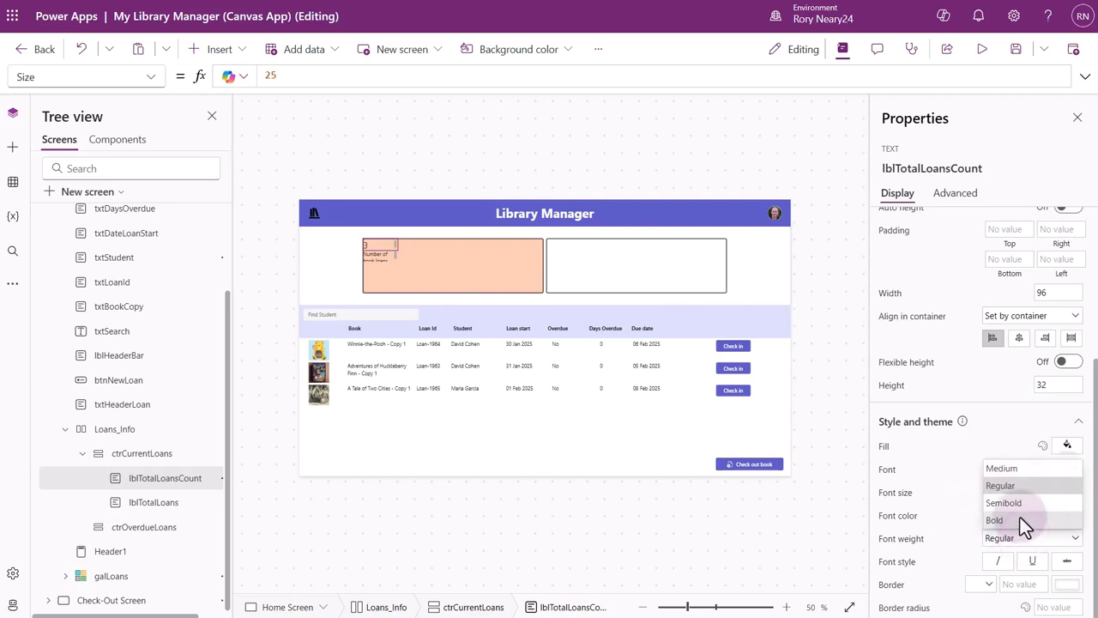
{"action": "left_click", "coordinate": [1020, 518]}
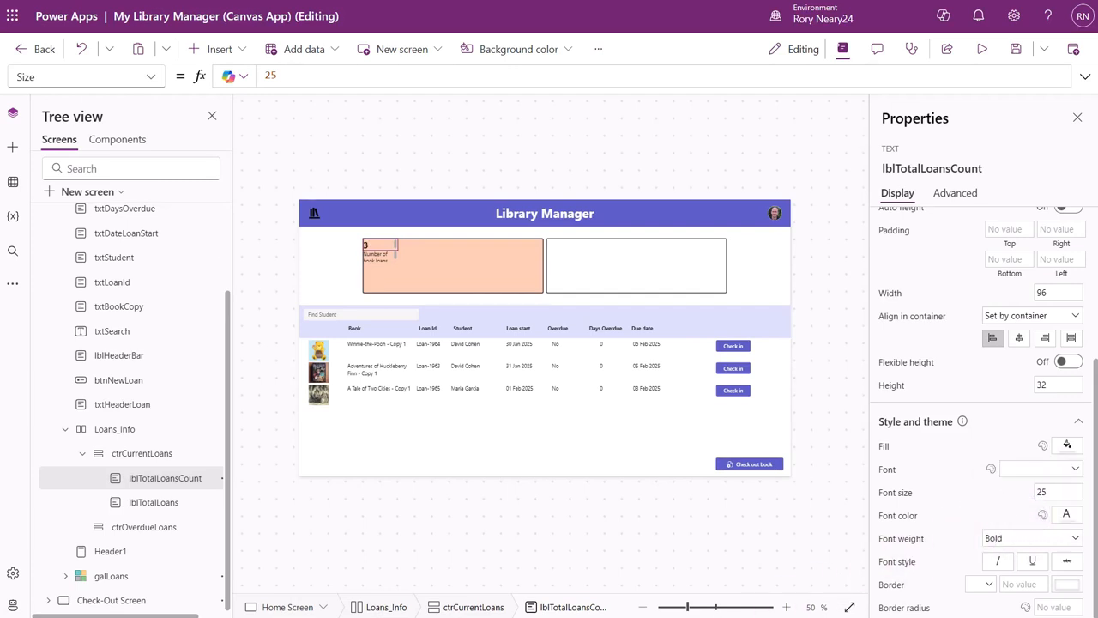
Set the height of lblTotalLoansCount to 45 and align the label to the center of its container.
{"action": "left_click", "coordinate": [1055, 385]}
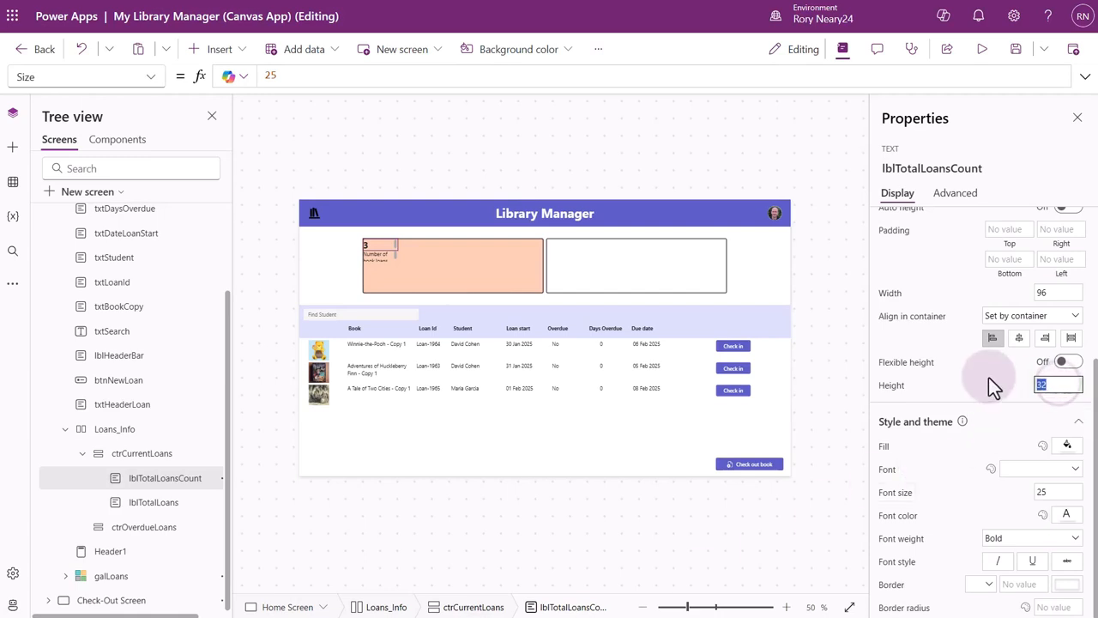
{"action": "type", "text": "45"}
{"action": "left_click", "coordinate": [998, 399]}
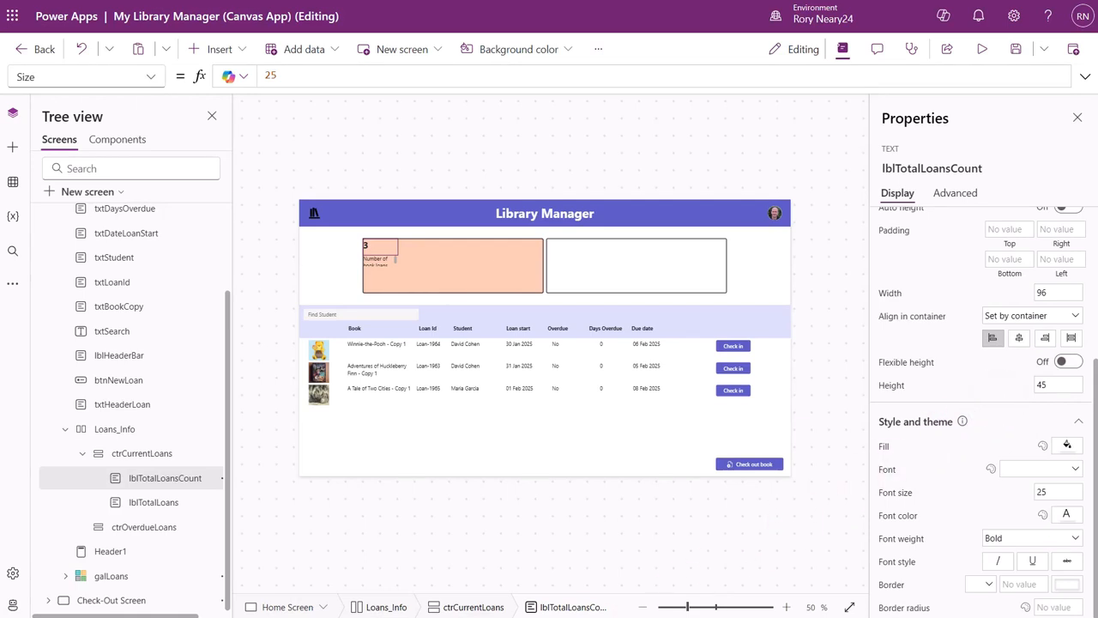
{"action": "left_click", "coordinate": [1022, 347]}
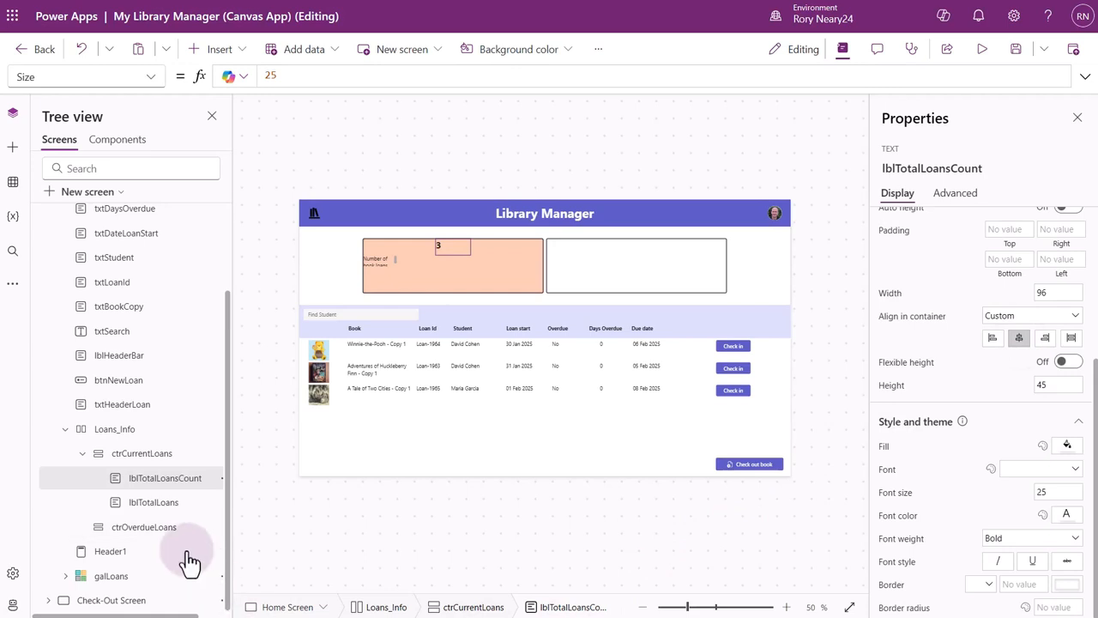
Set the height of lblTotalLoans to 45 and align the label to the center of its container.
{"action": "left_click", "coordinate": [147, 507]}
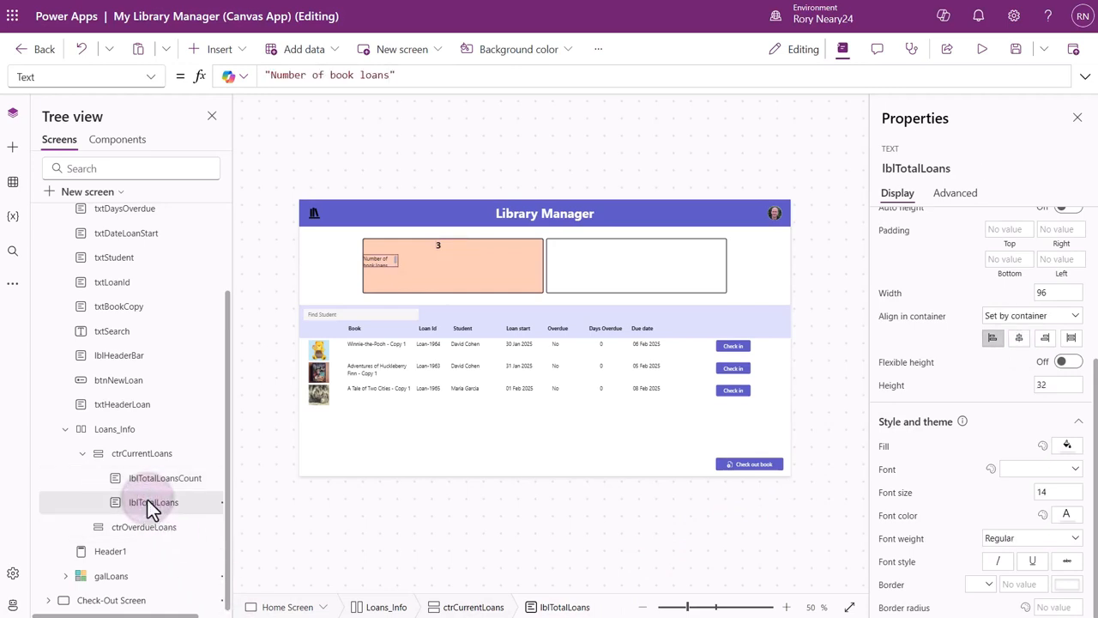
{"action": "left_click", "coordinate": [1058, 386]}
{"action": "key", "text": "ctrl+a"}
{"action": "type", "text": "45"}
{"action": "left_click", "coordinate": [951, 388]}
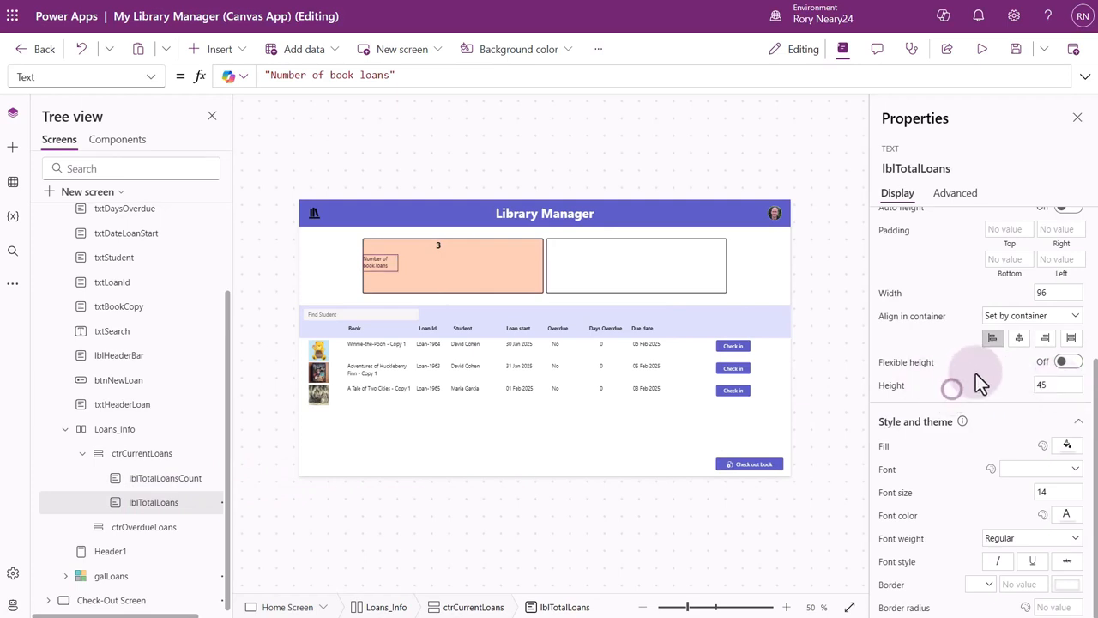
{"action": "left_click", "coordinate": [1021, 339]}
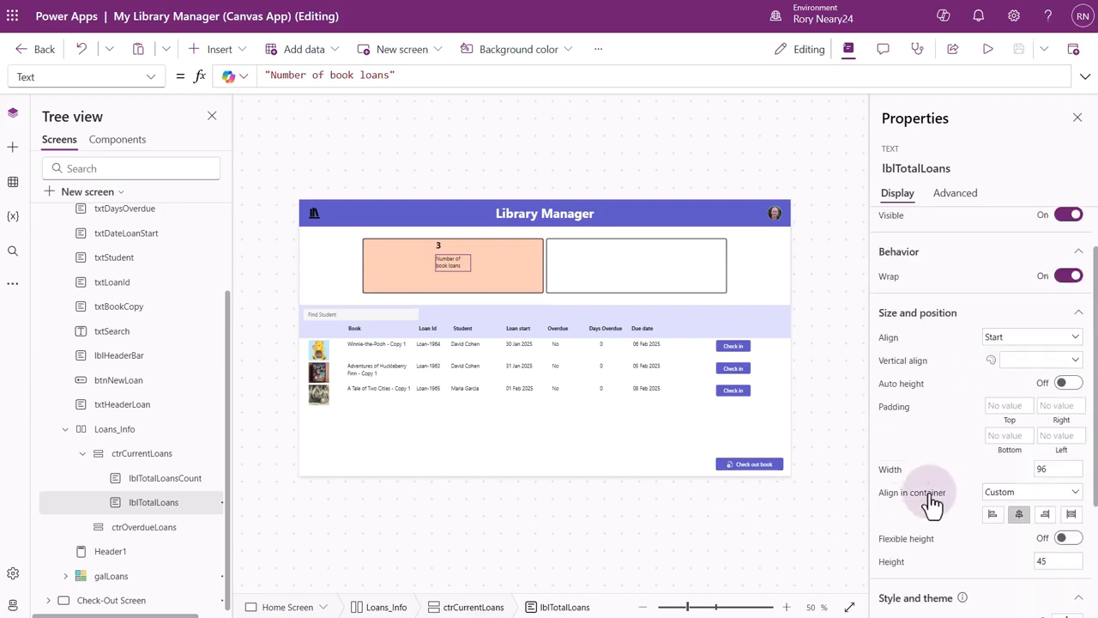
Set the font size of lblTotalLoans to 25 and its font weight to Bold.
{"action": "scroll", "coordinate": [929, 503], "scroll_direction": "down", "scroll_amount": 3}
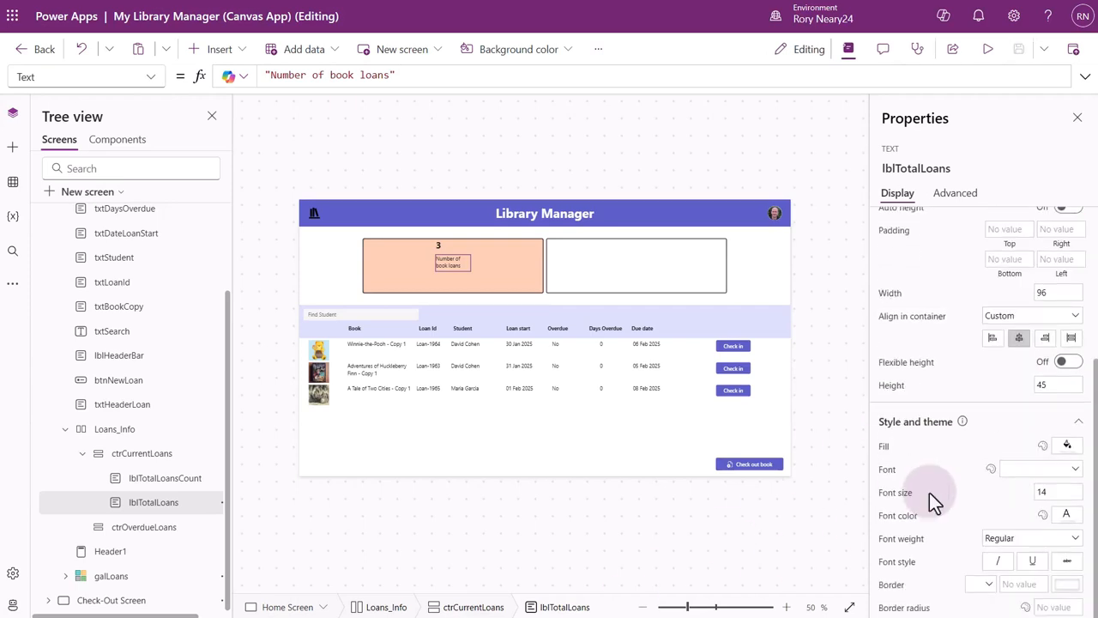
{"action": "left_click", "coordinate": [1060, 490]}
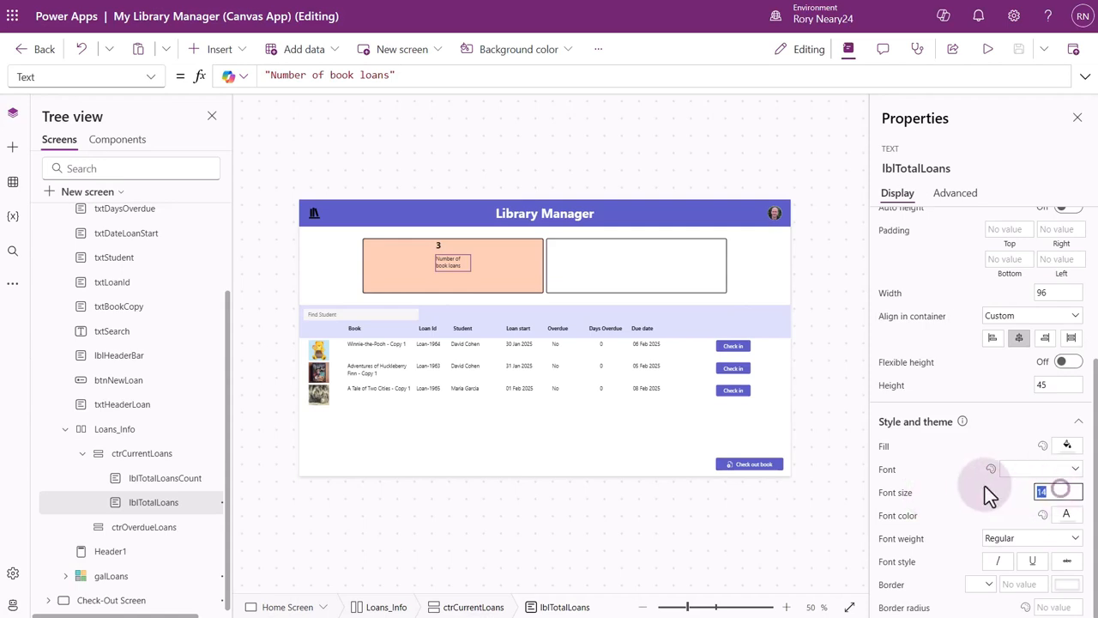
{"action": "type", "text": "25"}
{"action": "left_click", "coordinate": [965, 508]}
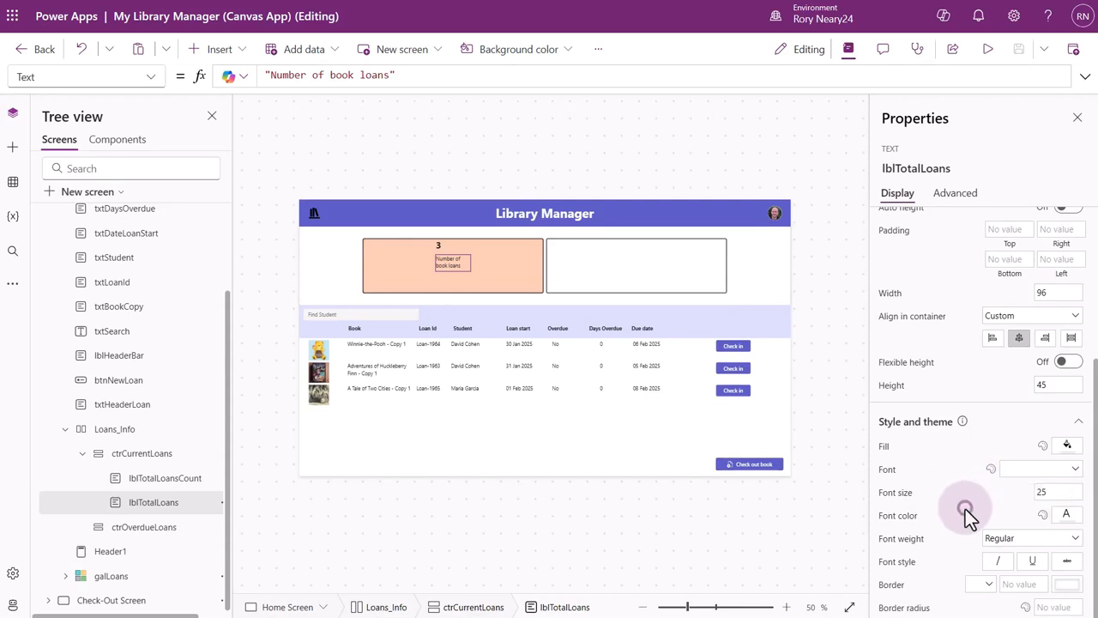
{"action": "left_click", "coordinate": [1035, 546]}
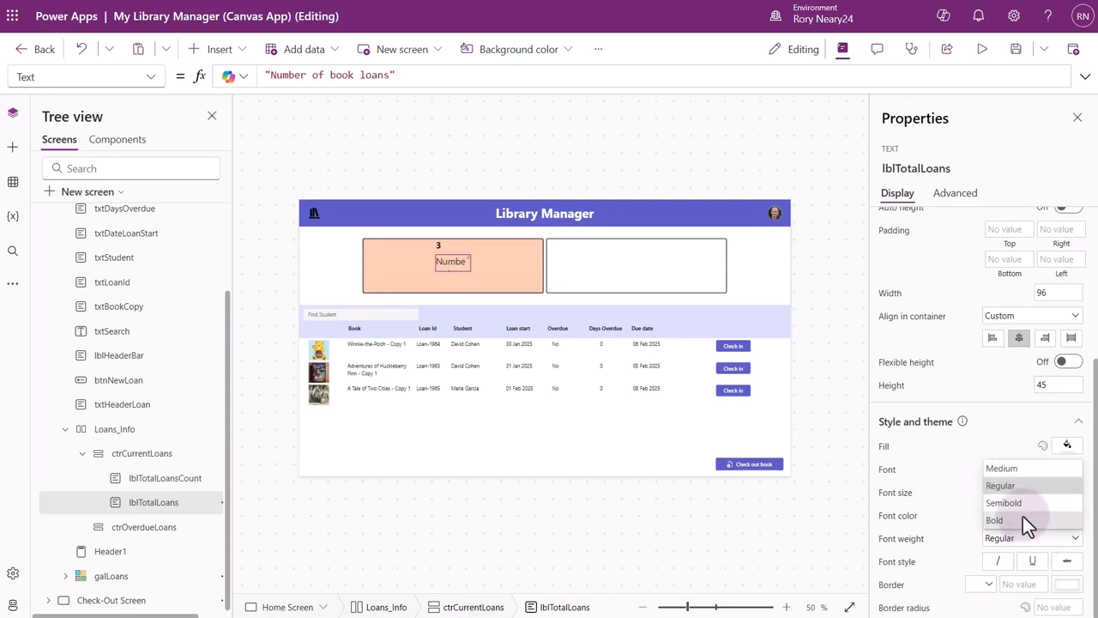
{"action": "left_click", "coordinate": [1023, 518]}
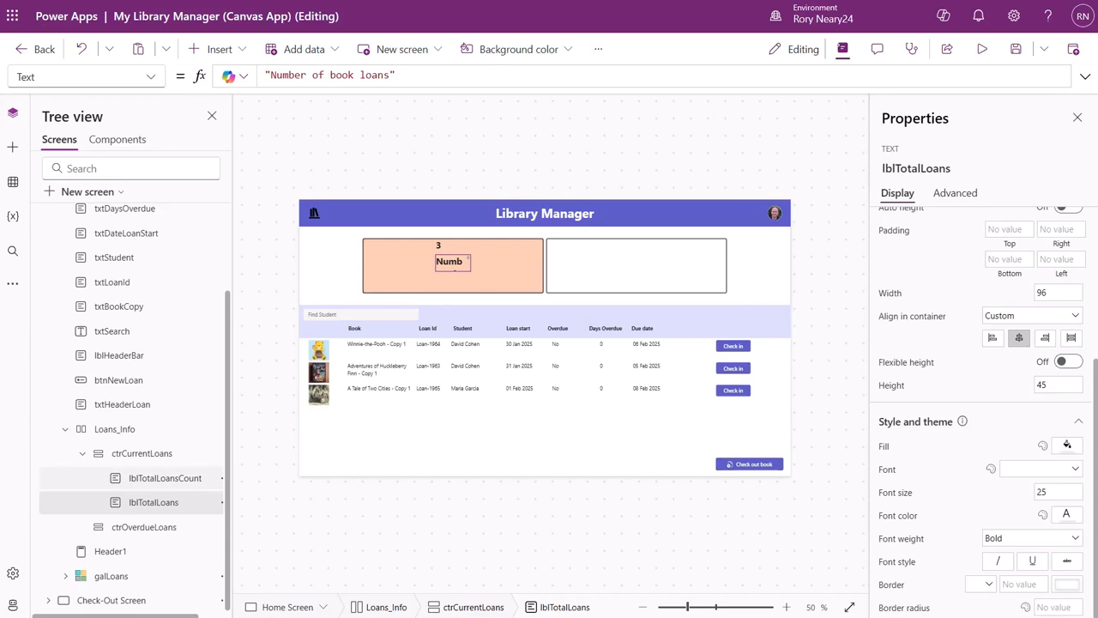
Set the horizontal alignment of the ctrCurrentLoans container to Stretch.
{"action": "left_click", "coordinate": [157, 454]}
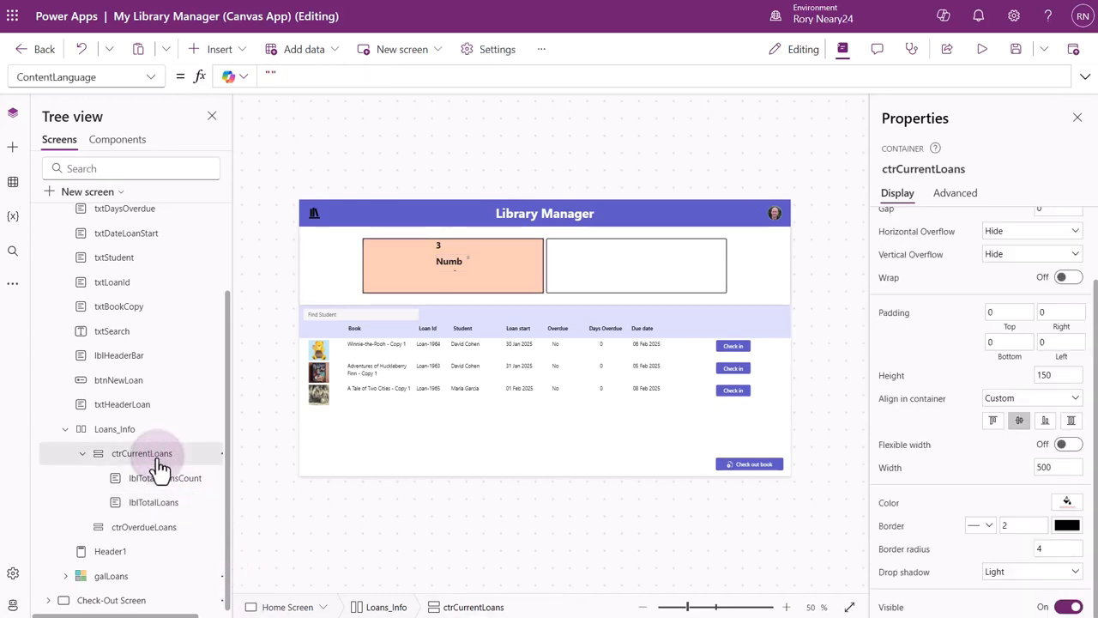
{"action": "scroll", "coordinate": [978, 330], "scroll_direction": "up", "scroll_amount": 1}
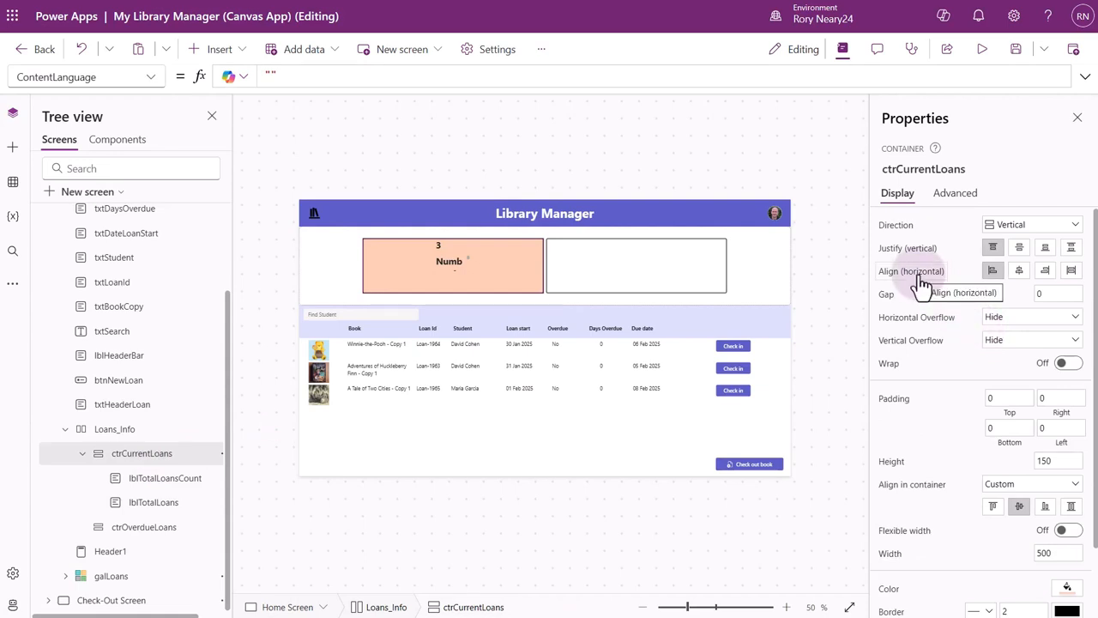
{"action": "left_click", "coordinate": [1071, 271]}
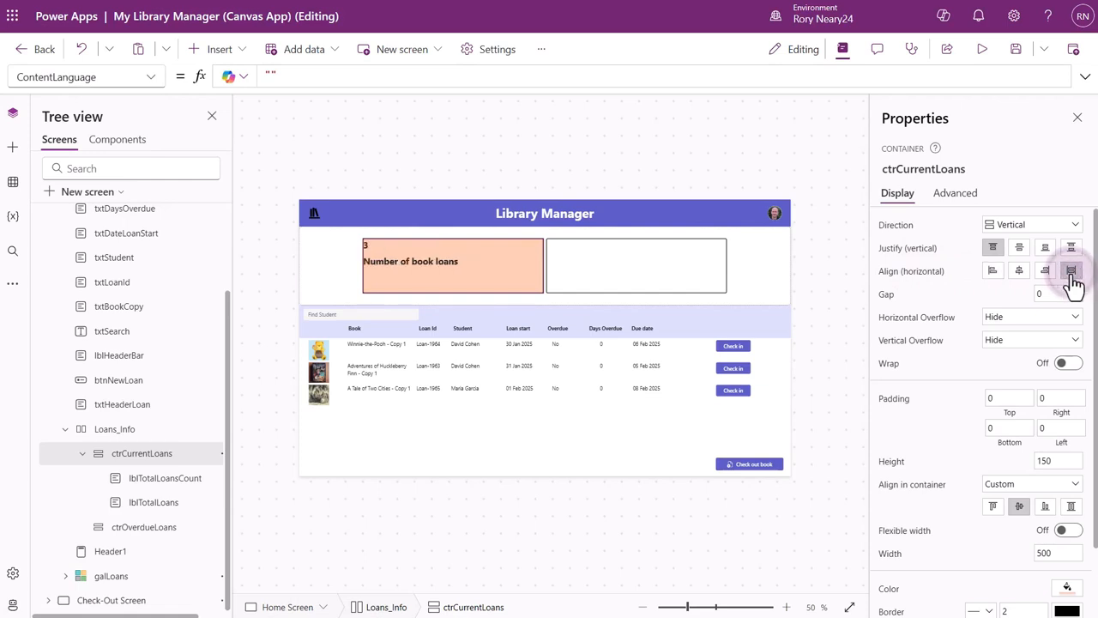
{"action": "scroll", "coordinate": [1072, 283], "scroll_direction": "down", "scroll_amount": 1}
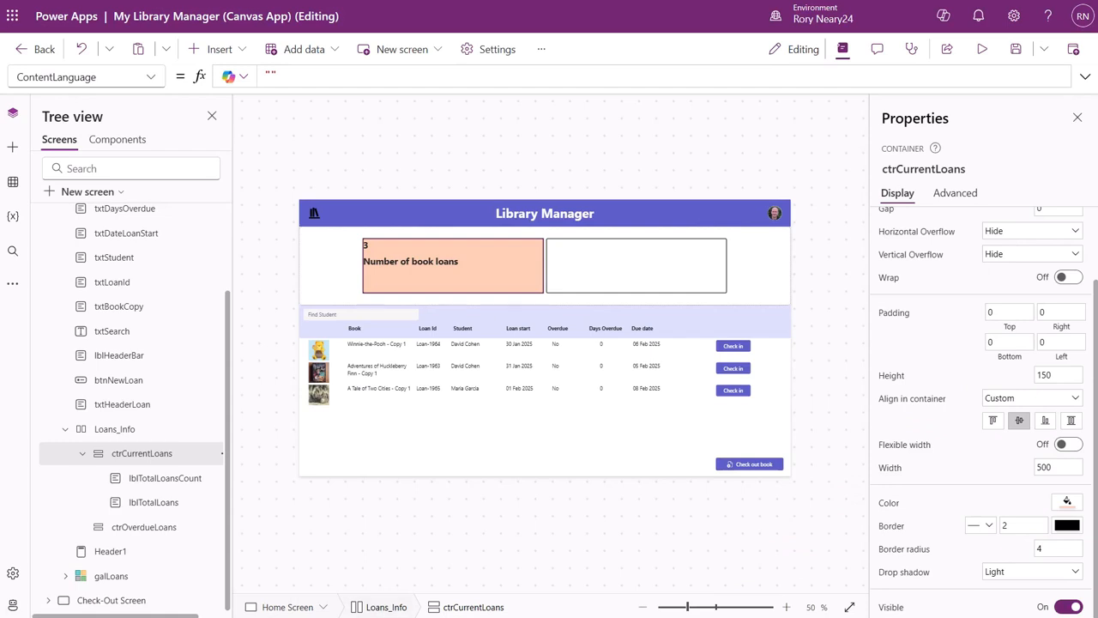
Set the text alignment of both lblTotalLoans and lblTotalLoansCount to Center.
{"action": "left_click", "coordinate": [174, 503]}
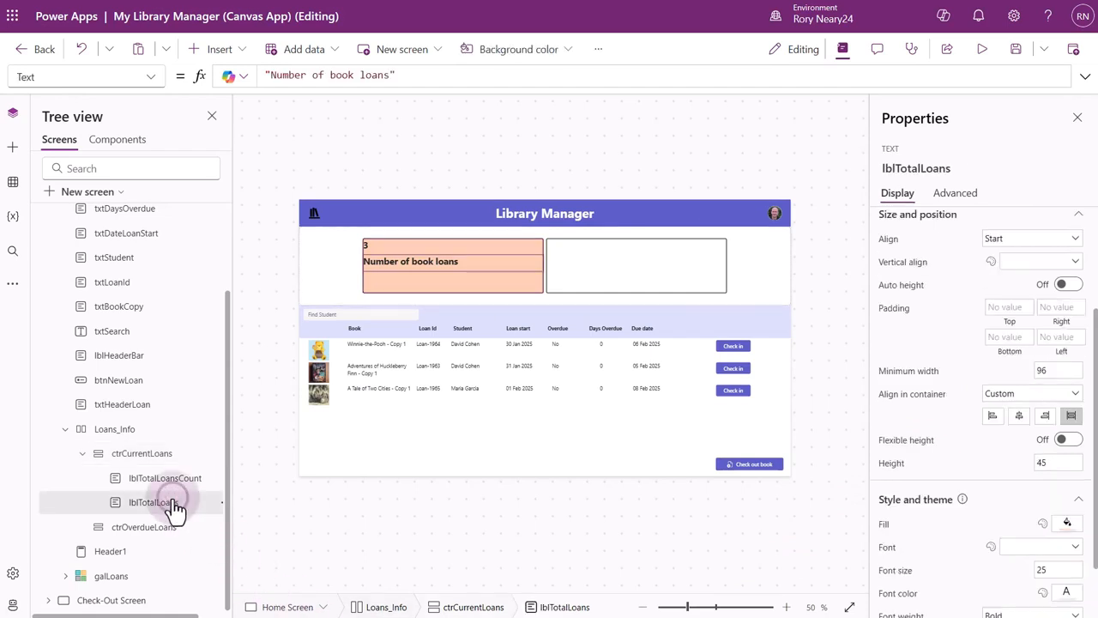
{"action": "left_click", "coordinate": [1018, 241]}
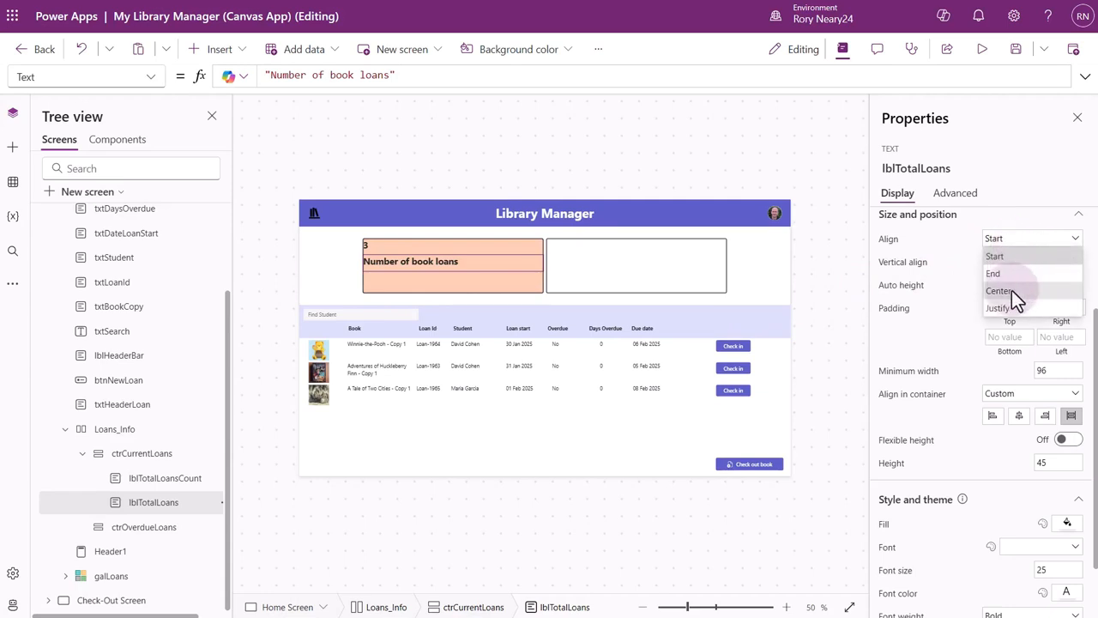
{"action": "left_click", "coordinate": [1011, 290]}
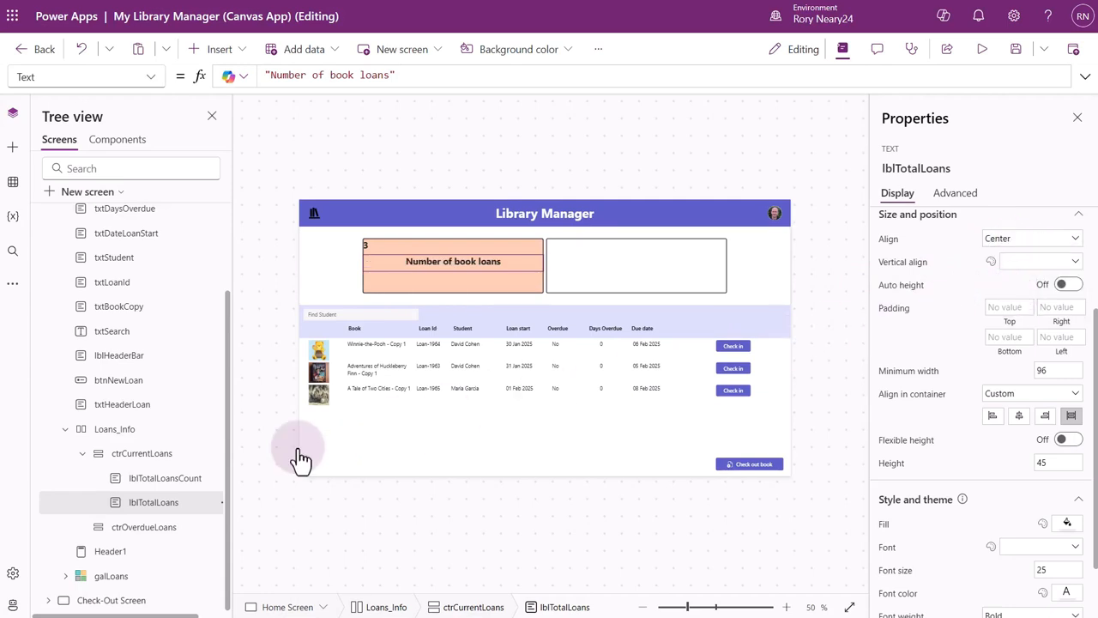
{"action": "left_click", "coordinate": [175, 479]}
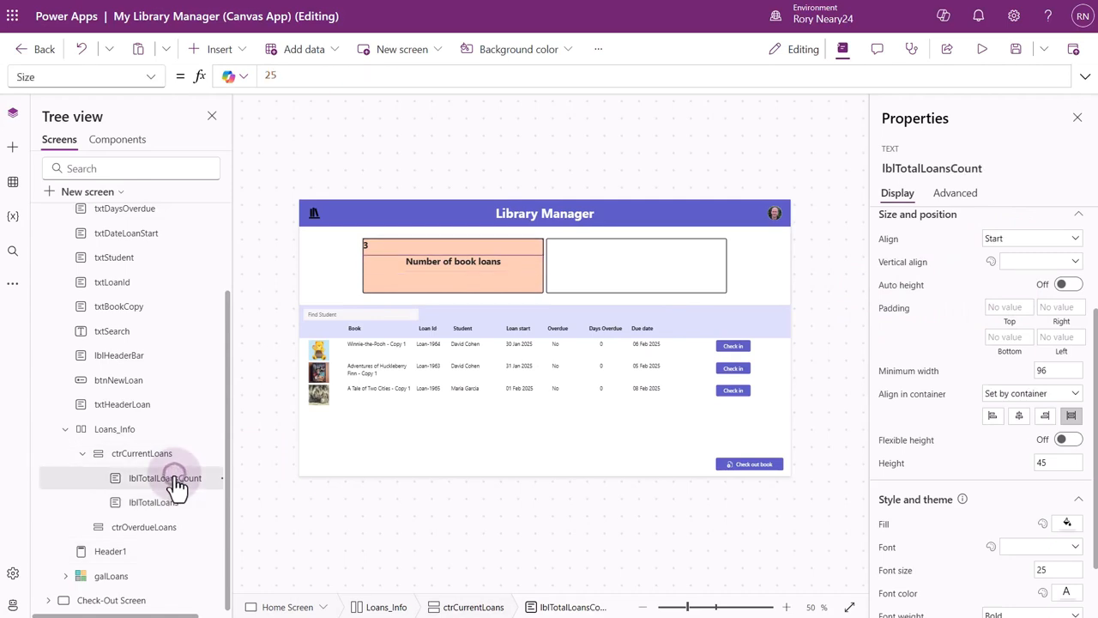
{"action": "left_click", "coordinate": [1055, 248]}
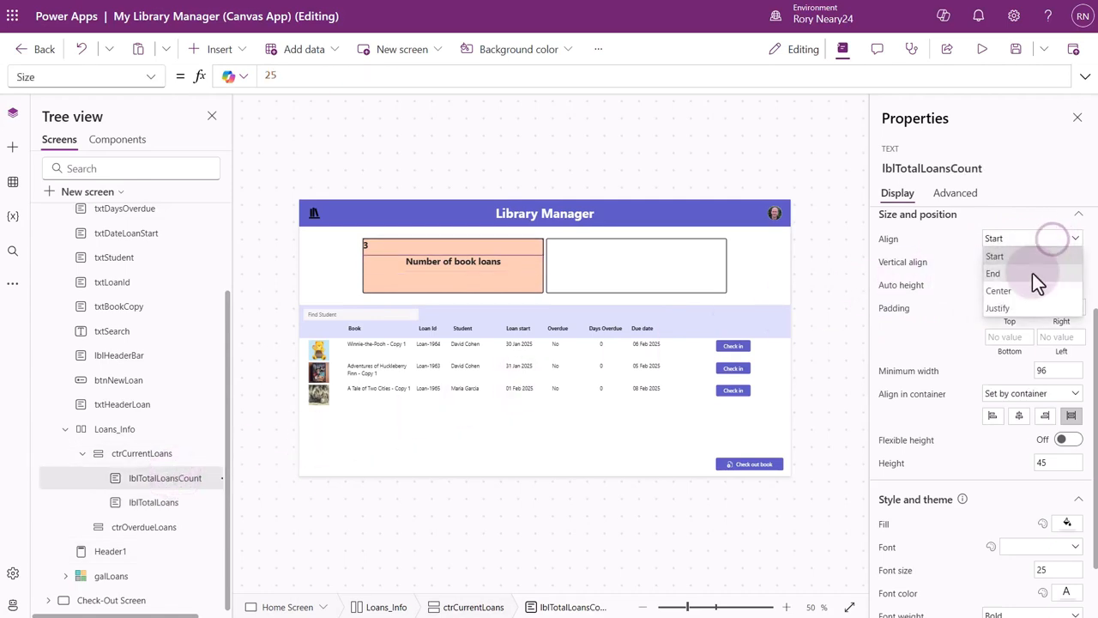
{"action": "left_click", "coordinate": [1022, 289]}
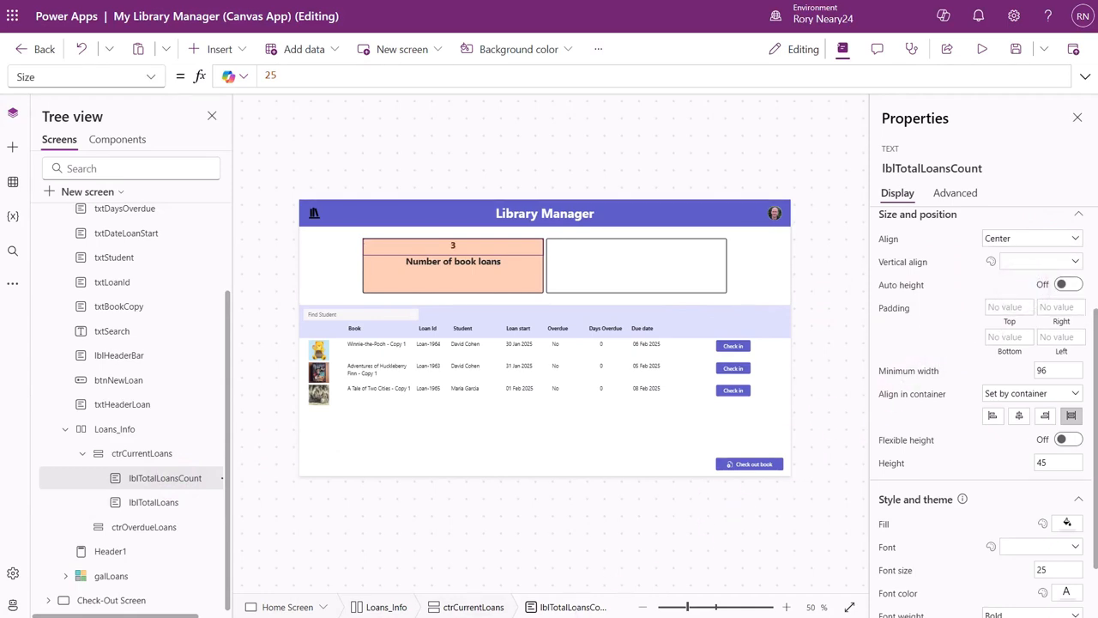
Set the vertical justification of the ctrCurrentLoans container to center.
{"action": "scroll", "coordinate": [978, 386], "scroll_direction": "up", "scroll_amount": 3}
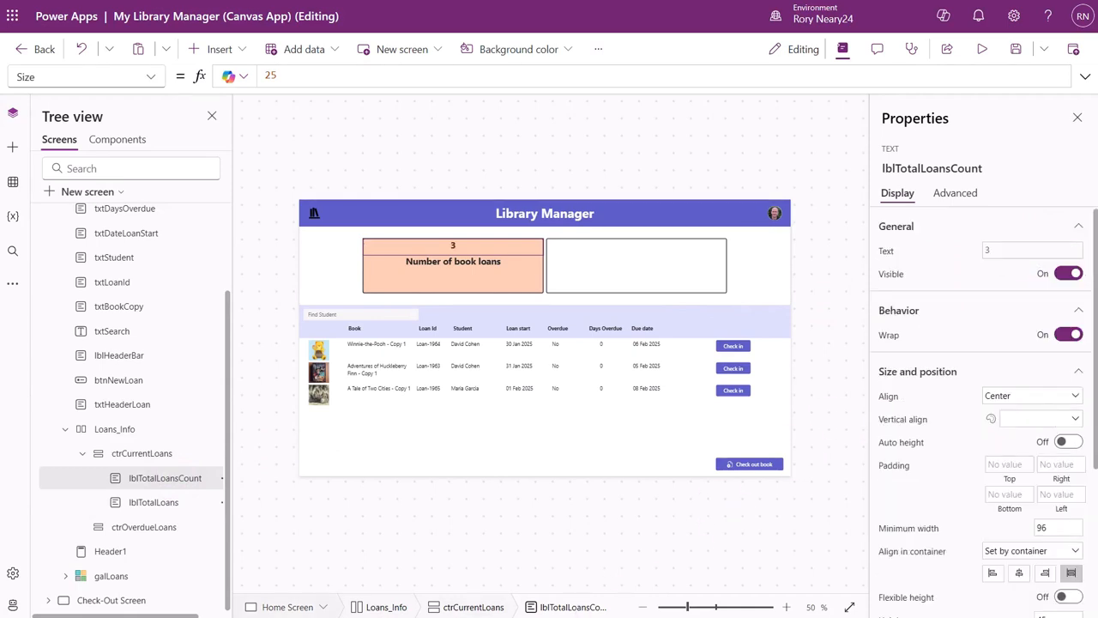
{"action": "left_click", "coordinate": [151, 454]}
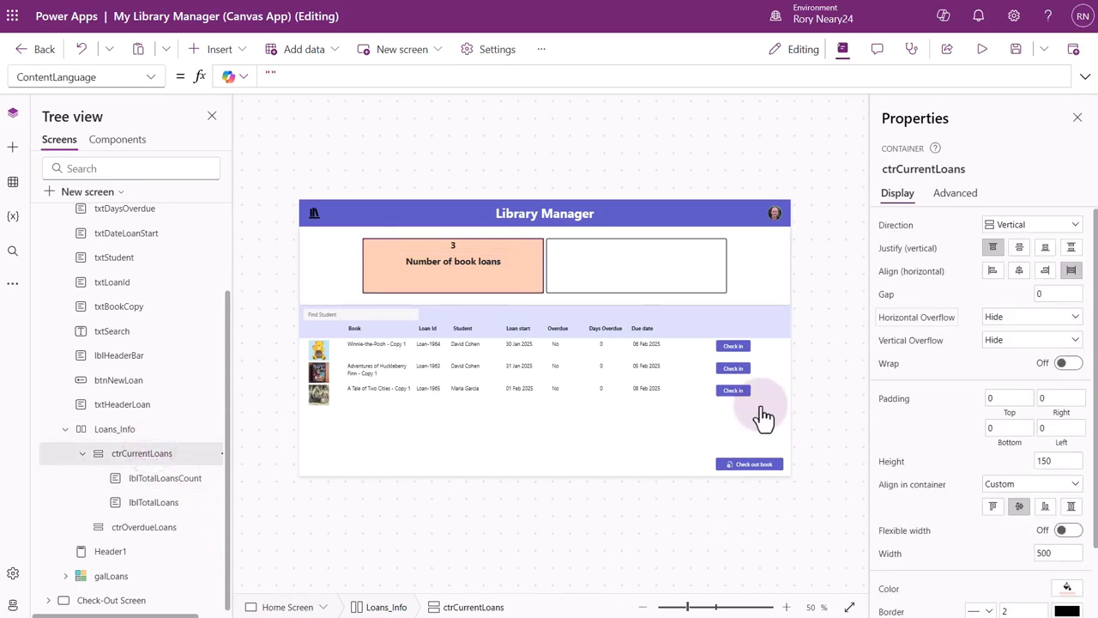
{"action": "left_click", "coordinate": [1019, 247]}
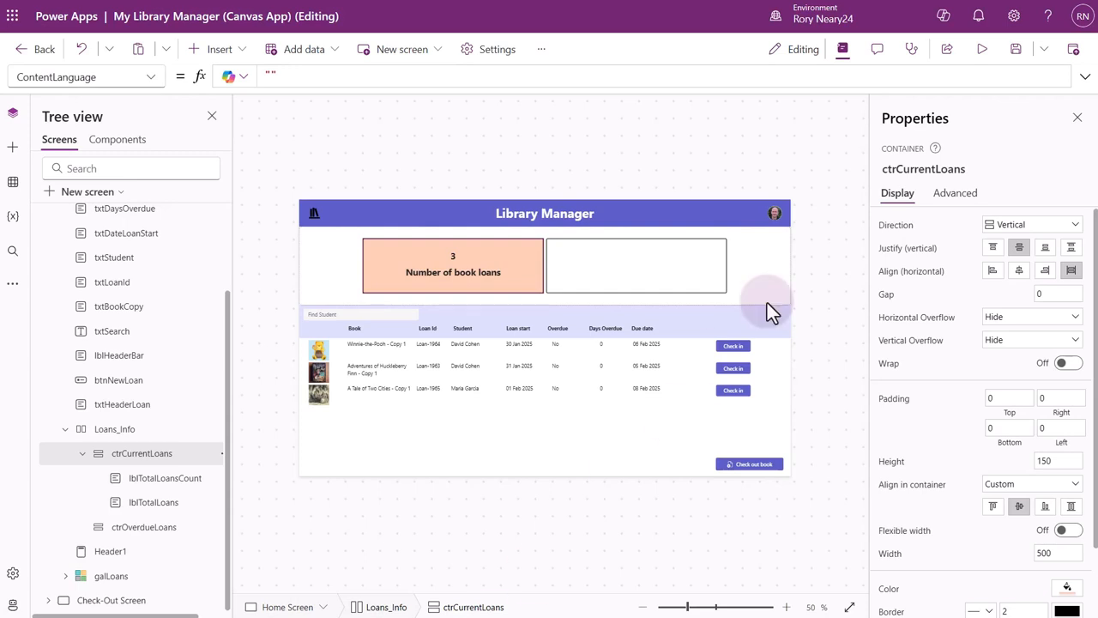
Preview the app, check out "Macbeth - Copy 1" to one of the listed students, and close the preview.
{"action": "left_click", "coordinate": [983, 53]}
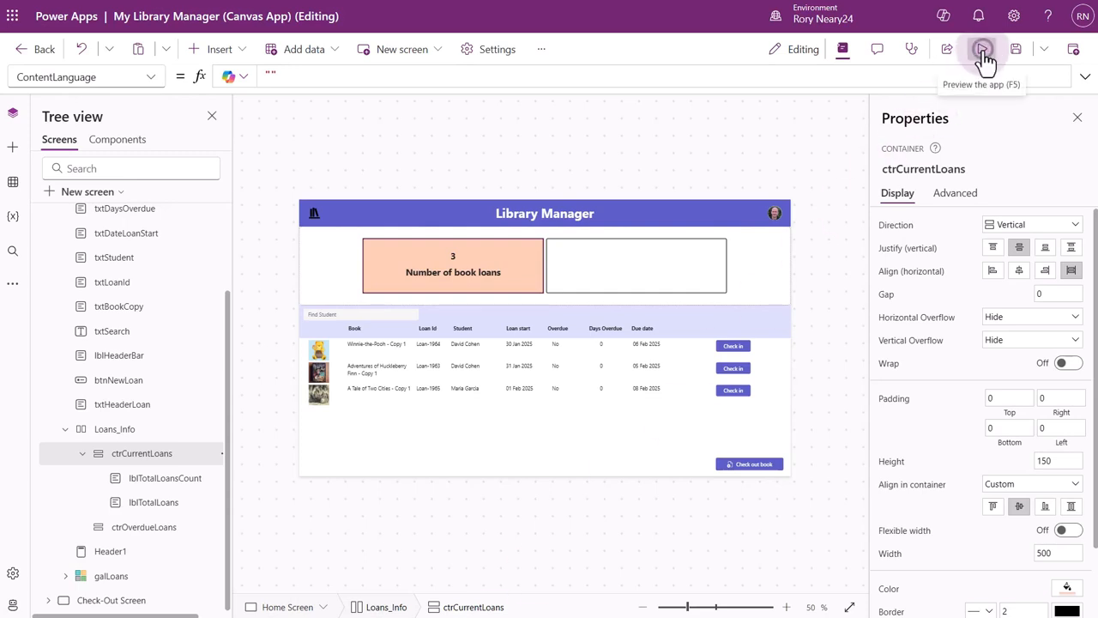
{"action": "left_click", "coordinate": [908, 559]}
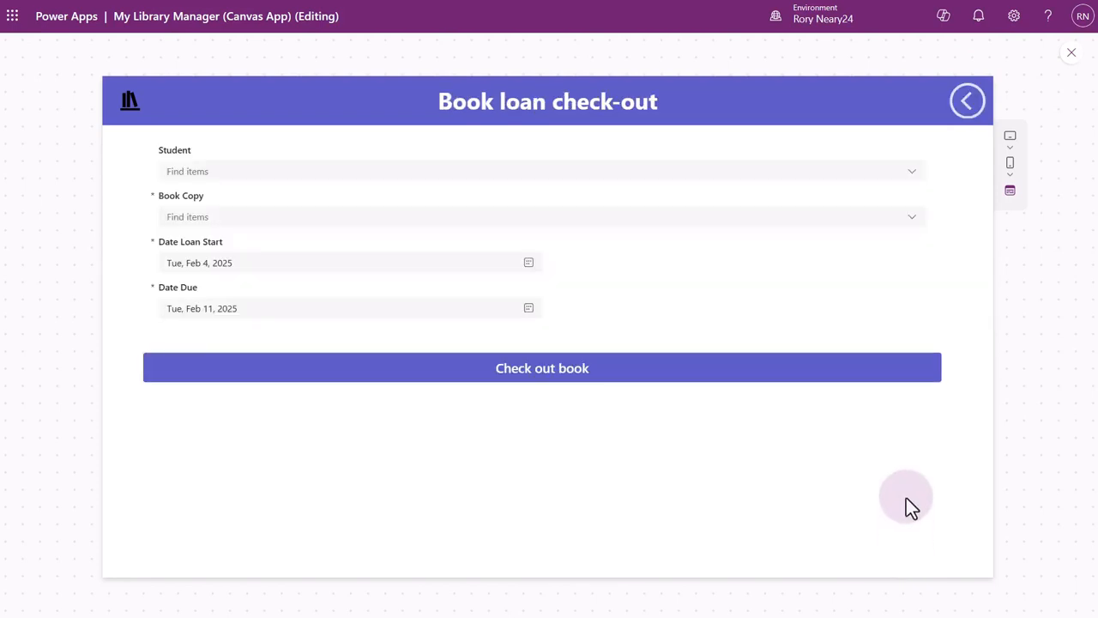
{"action": "left_click", "coordinate": [913, 173]}
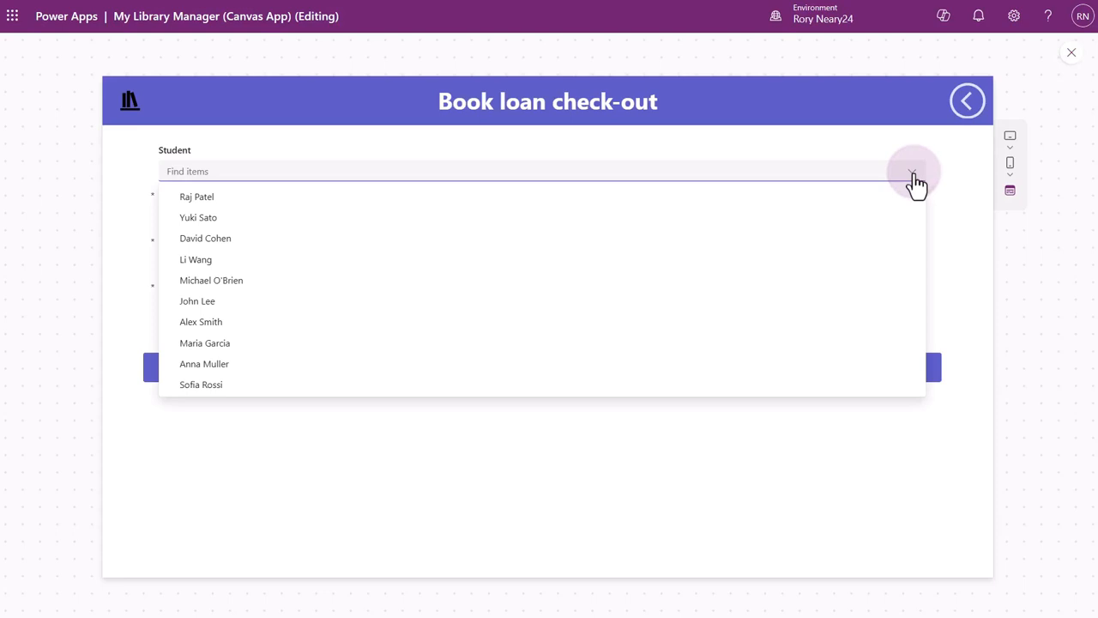
{"action": "left_click", "coordinate": [239, 322]}
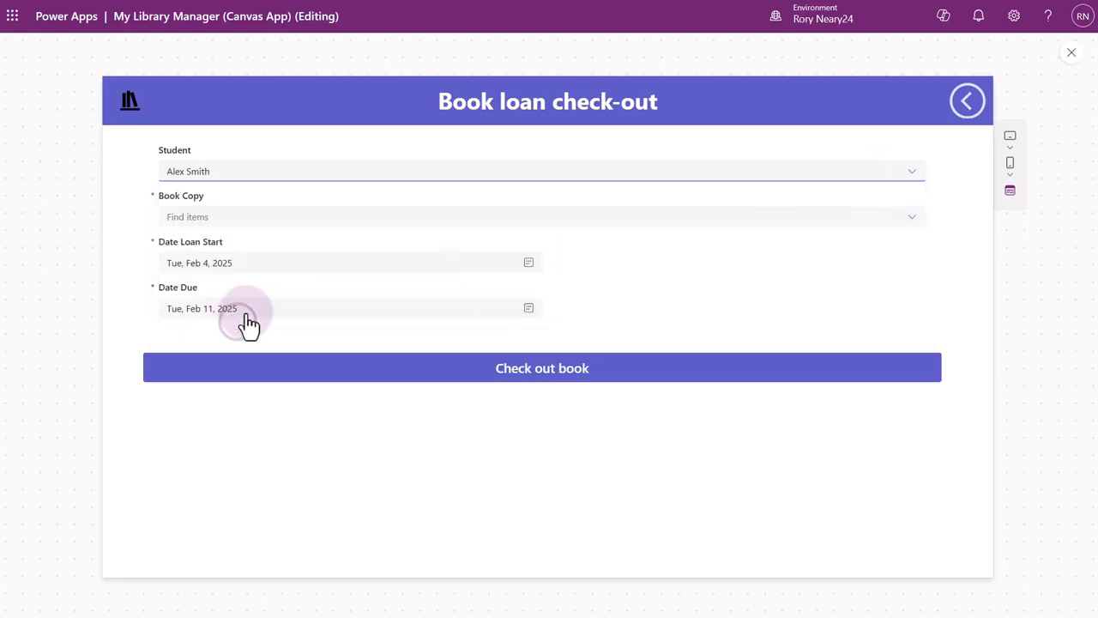
{"action": "left_click", "coordinate": [332, 215]}
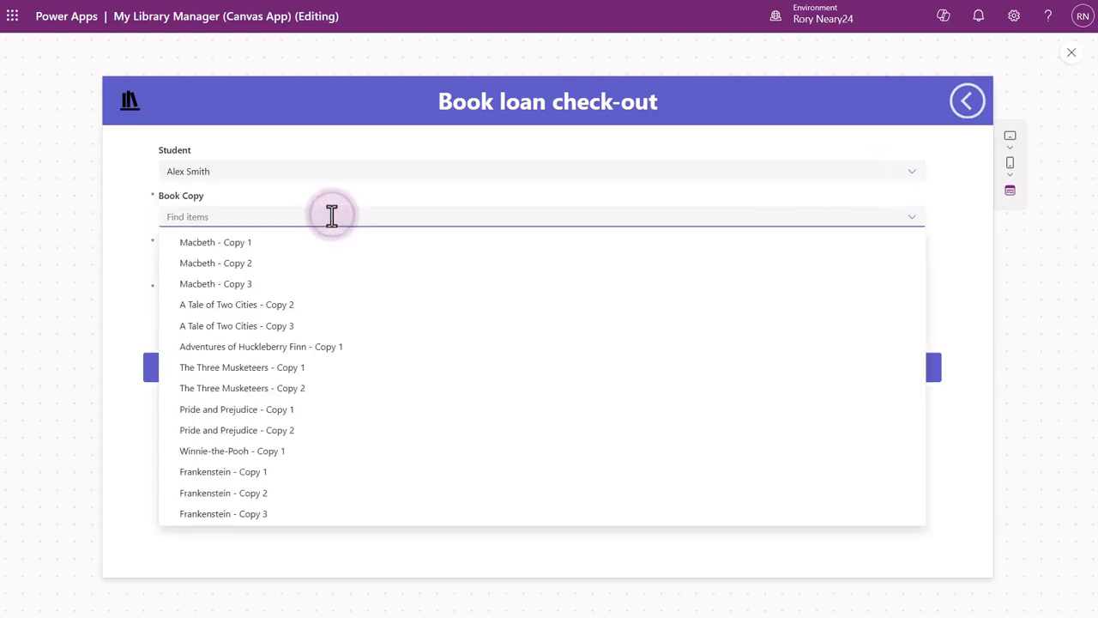
{"action": "left_click", "coordinate": [274, 242]}
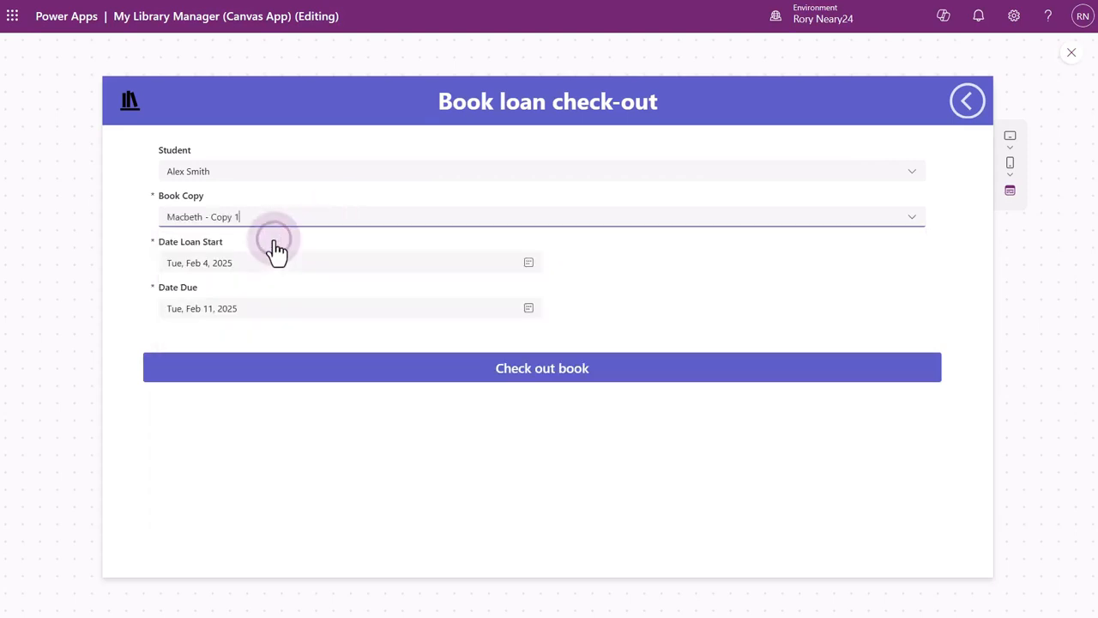
{"action": "left_click", "coordinate": [473, 388]}
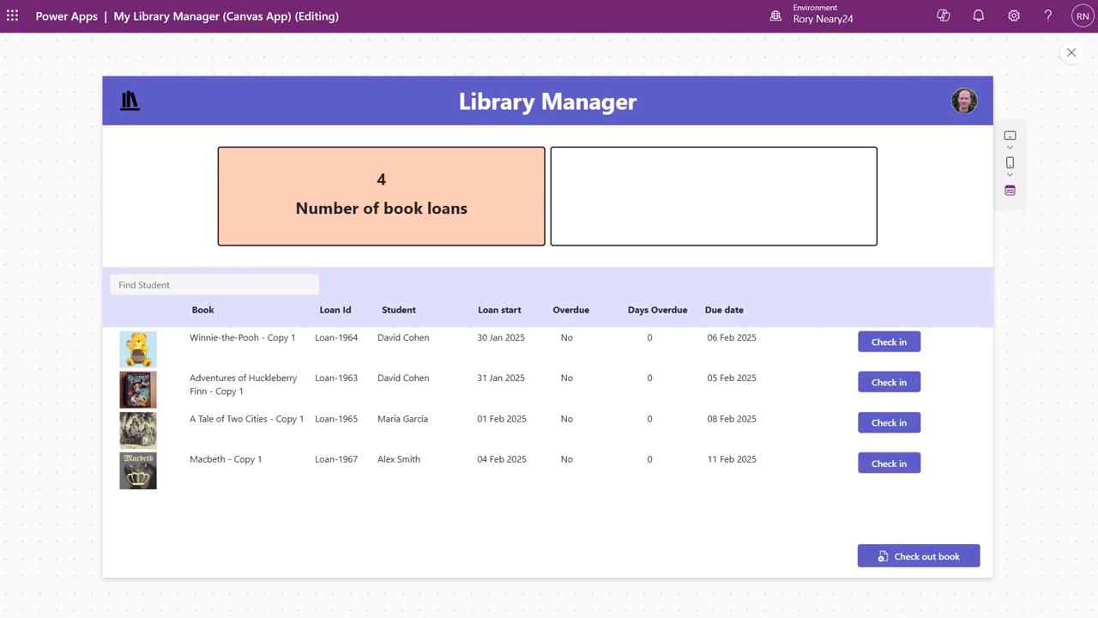
{"action": "left_click", "coordinate": [1070, 59]}
{"action": "left_click", "coordinate": [390, 345]}
{"action": "left_click", "coordinate": [728, 374]}
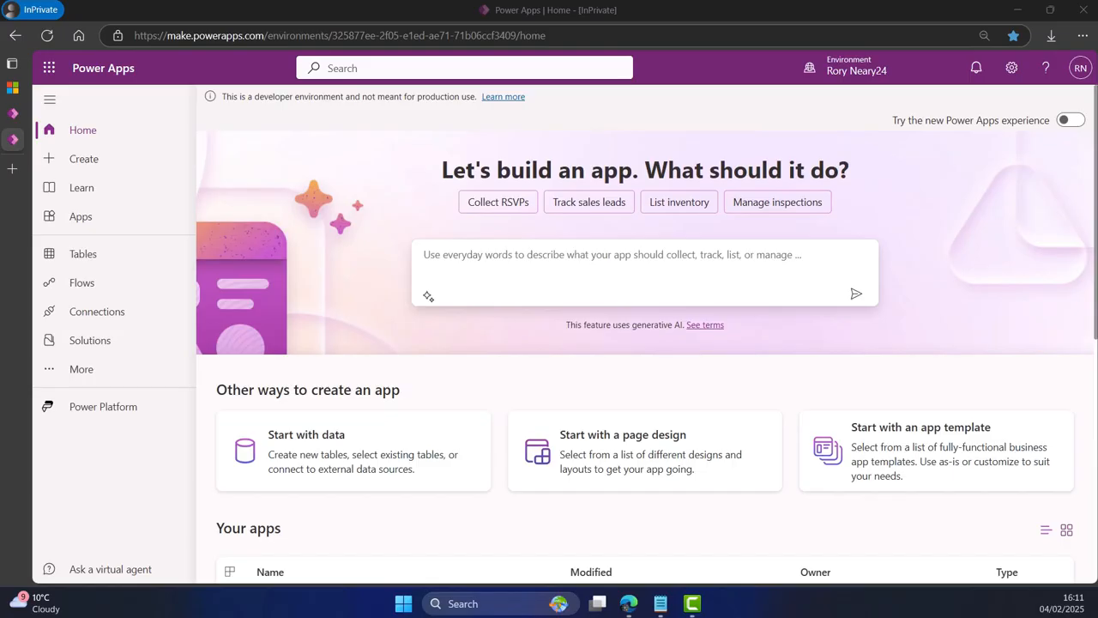
Play the Loans Manager model-driven app from the apps in the School Library solution.
{"action": "left_click", "coordinate": [123, 347]}
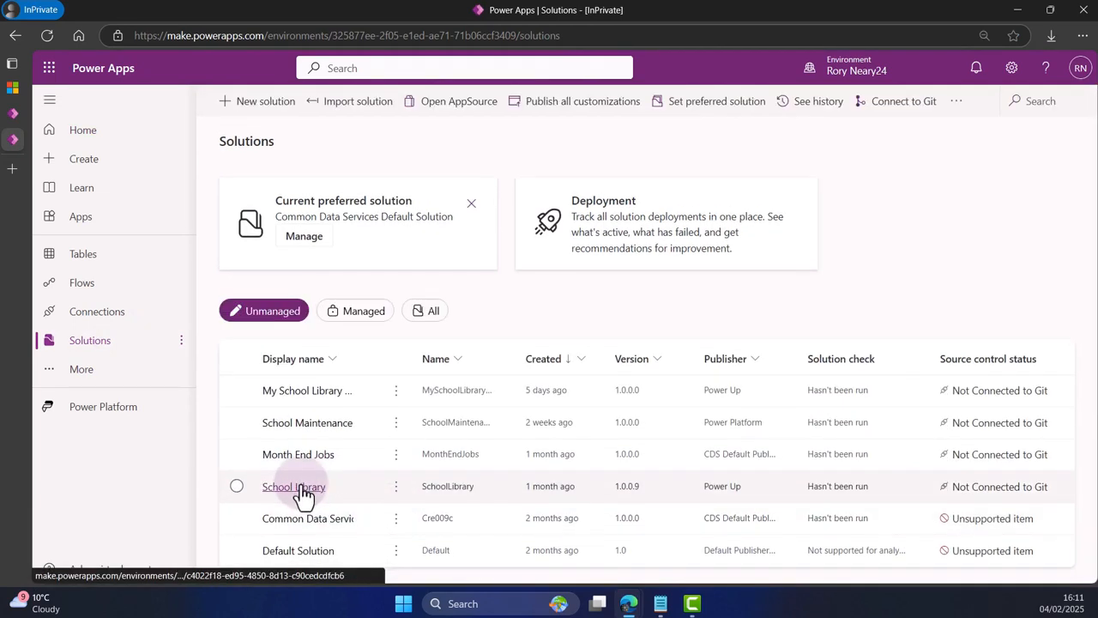
{"action": "left_click", "coordinate": [300, 489]}
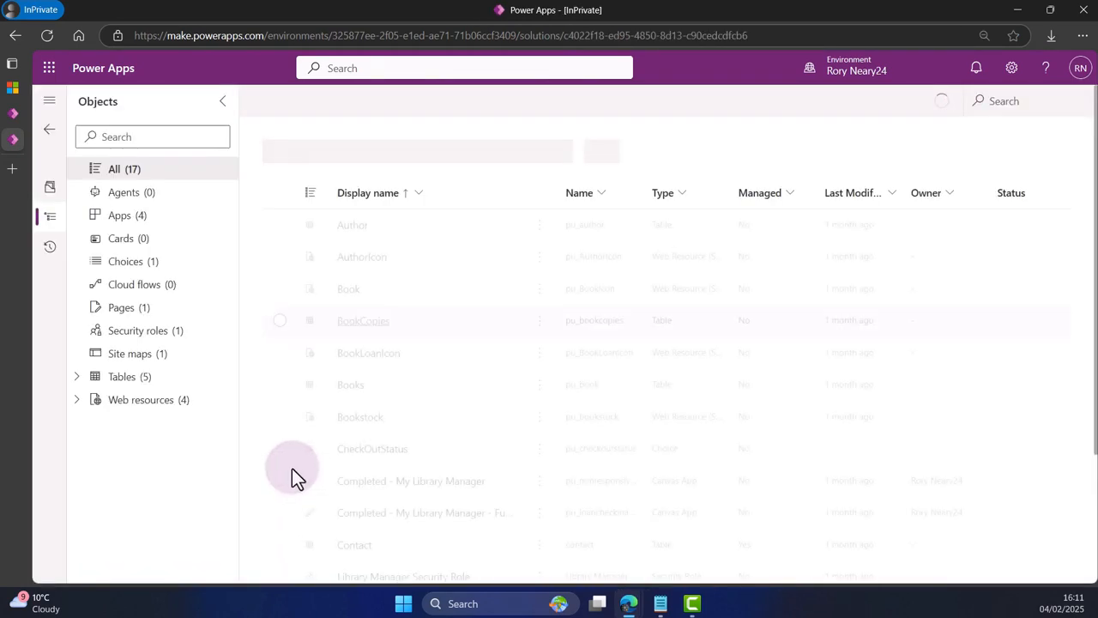
{"action": "left_click", "coordinate": [129, 216]}
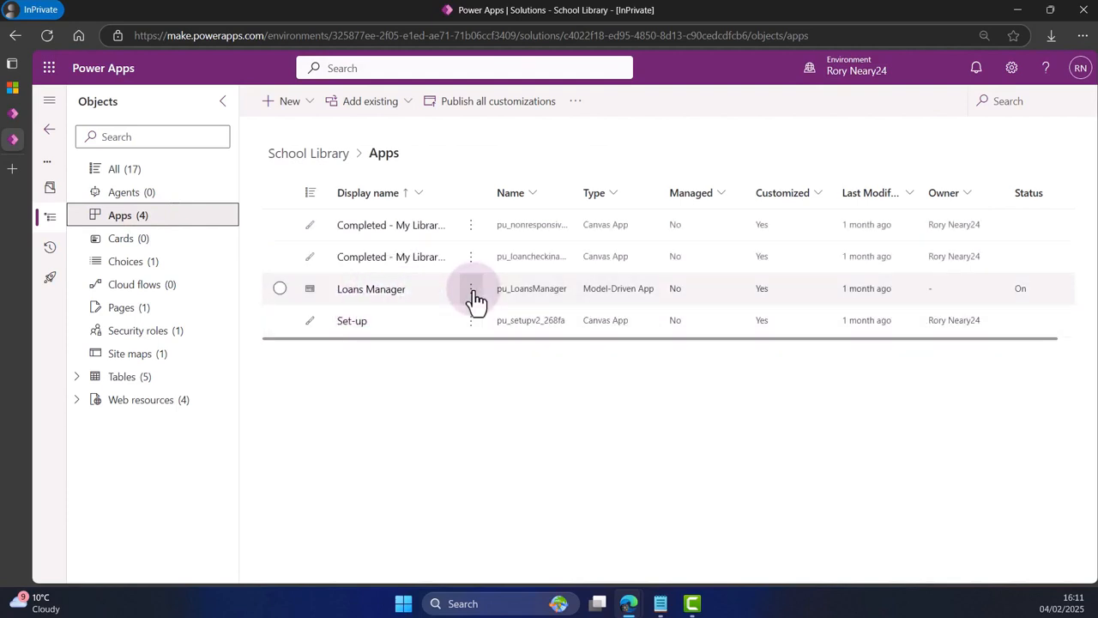
{"action": "left_click", "coordinate": [473, 290]}
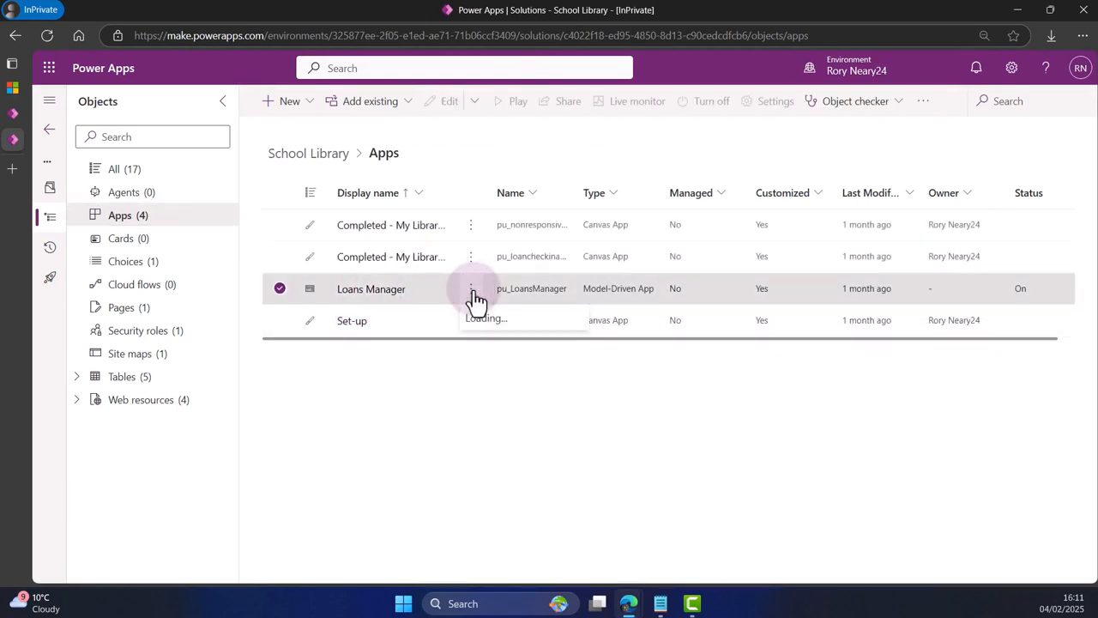
{"action": "left_click", "coordinate": [525, 315]}
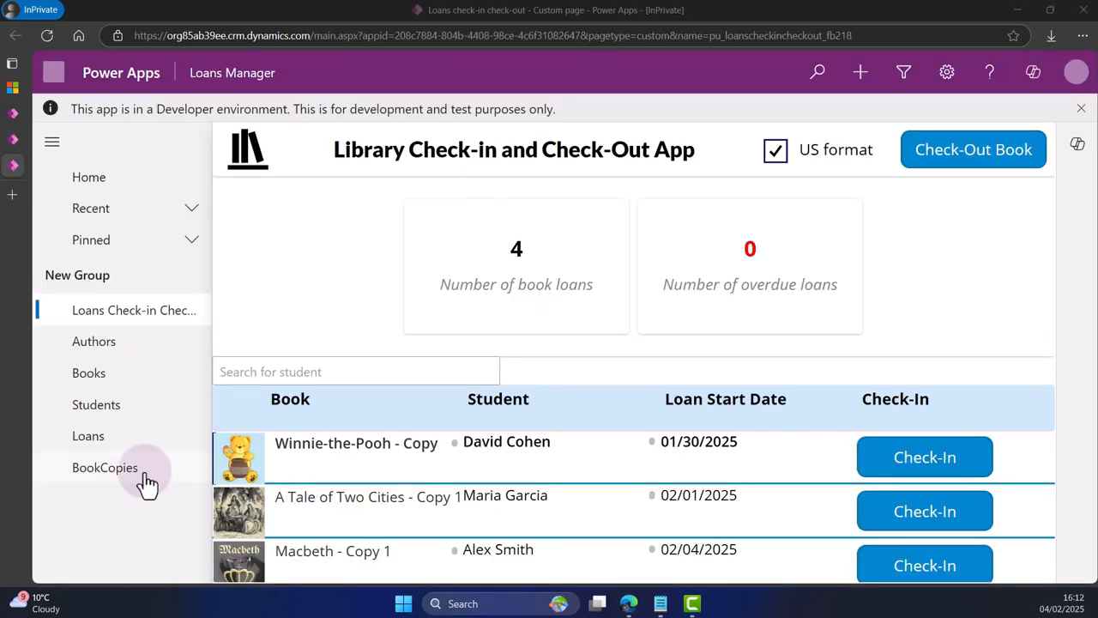
Show the Loans table in the Current Loans view and open the loan record for "Macbeth - Copy 1".
{"action": "left_click", "coordinate": [121, 439]}
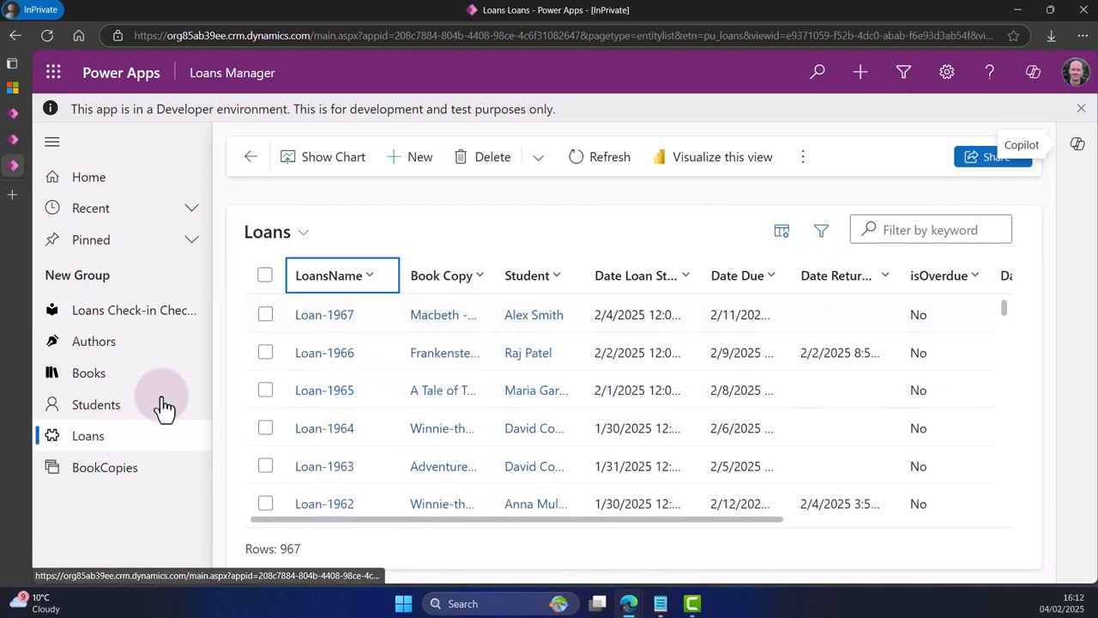
{"action": "left_click", "coordinate": [306, 233]}
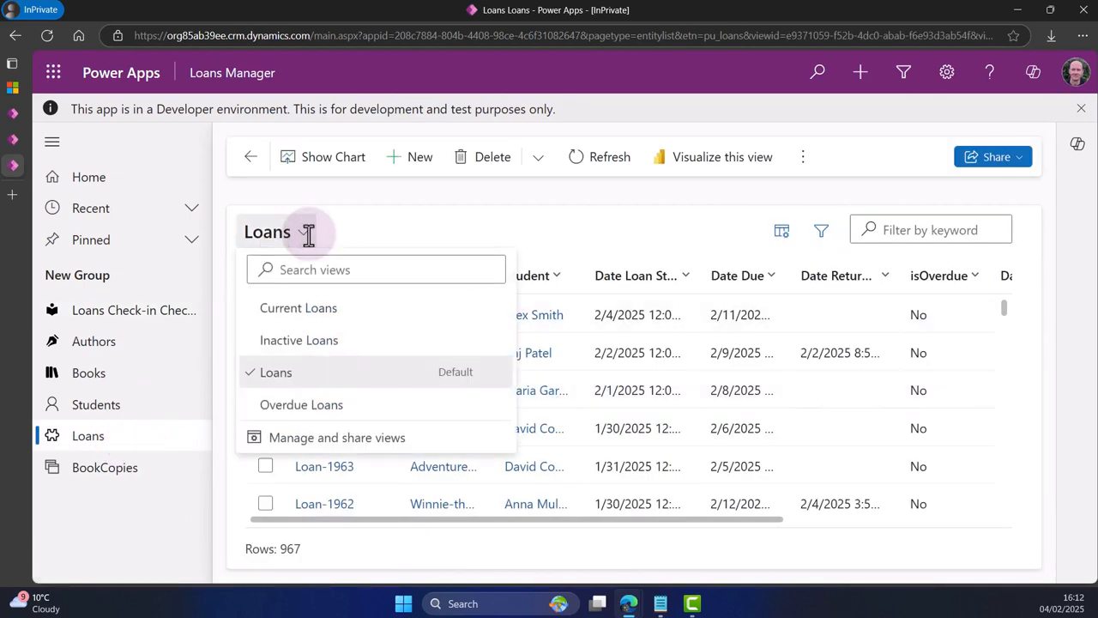
{"action": "left_click", "coordinate": [314, 311]}
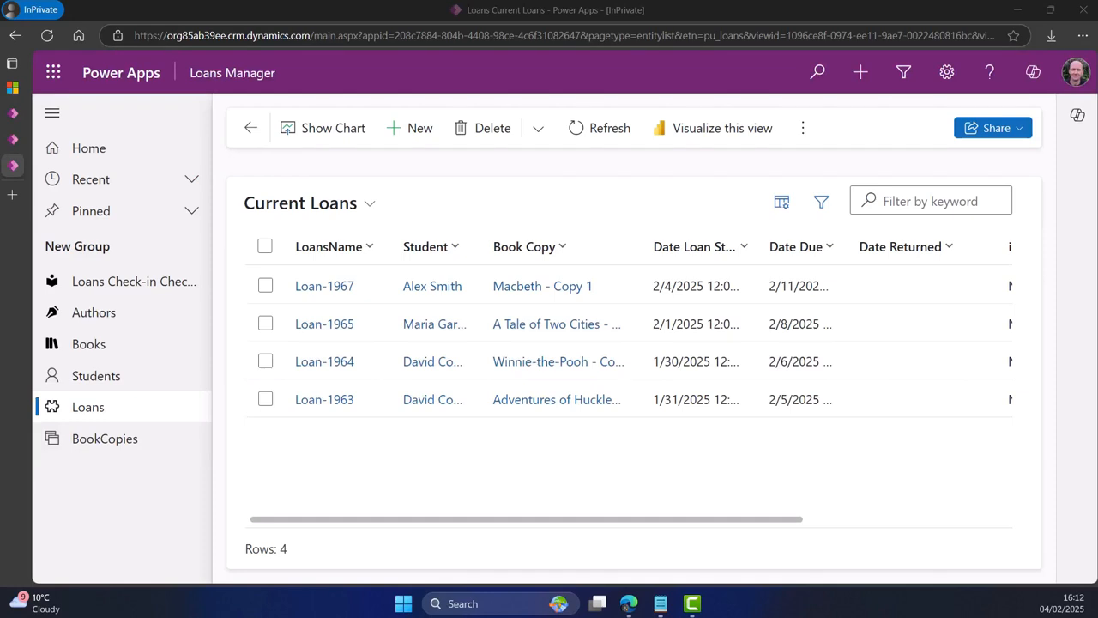
{"action": "left_click", "coordinate": [324, 290]}
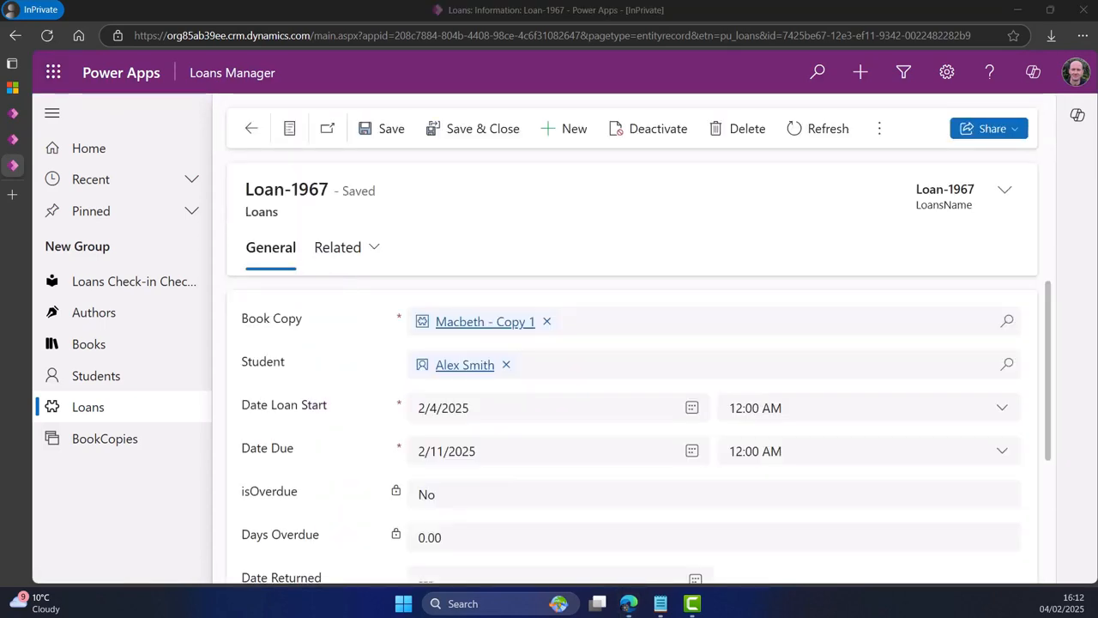
Set the loan's Date Loan Start to 1/27/2025 and Date Due to 2/2/2025, and save the record.
{"action": "left_click", "coordinate": [692, 409]}
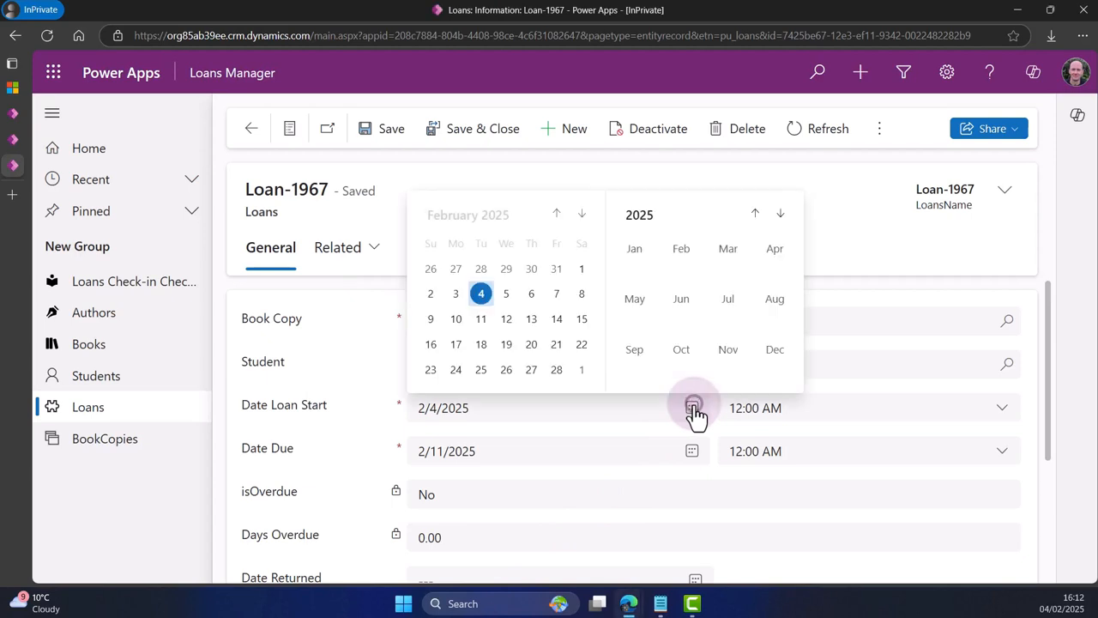
{"action": "left_click", "coordinate": [456, 269]}
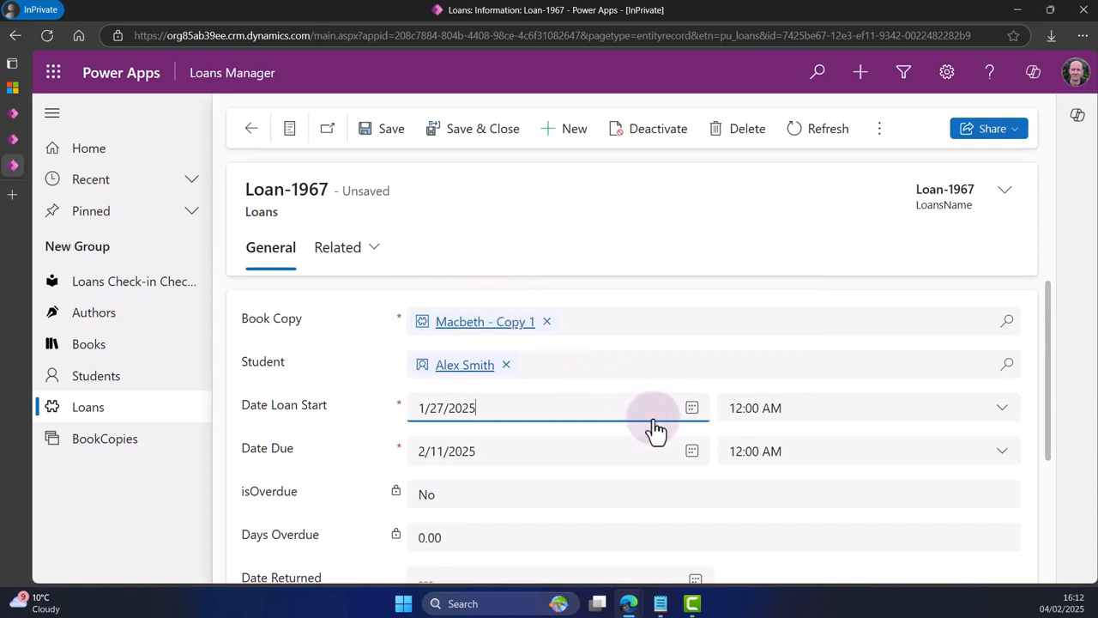
{"action": "left_click", "coordinate": [692, 452]}
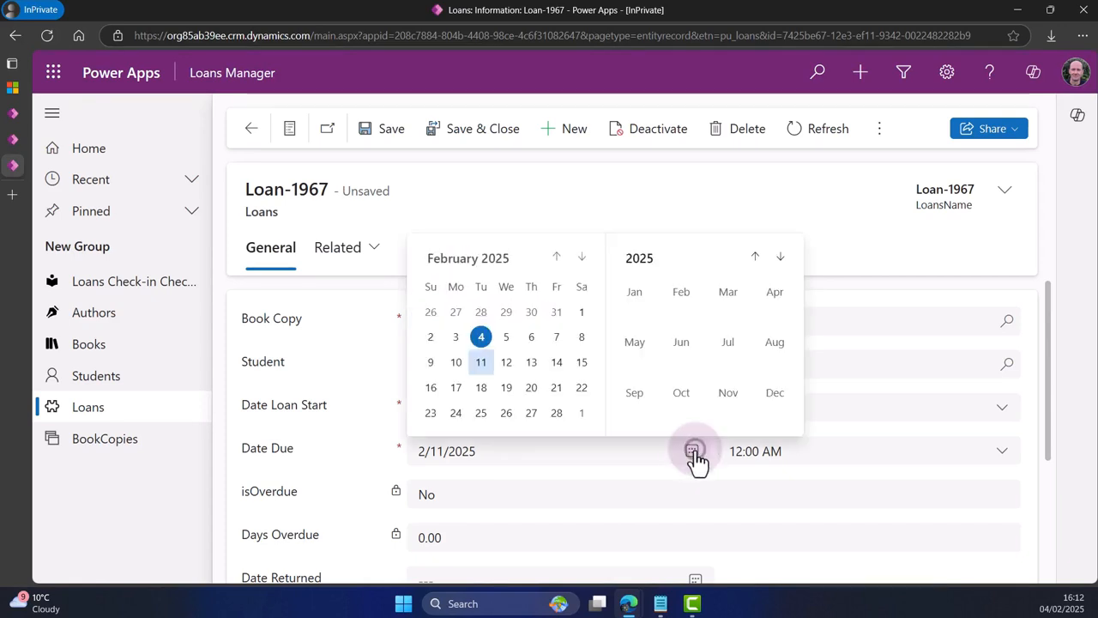
{"action": "left_click", "coordinate": [432, 337]}
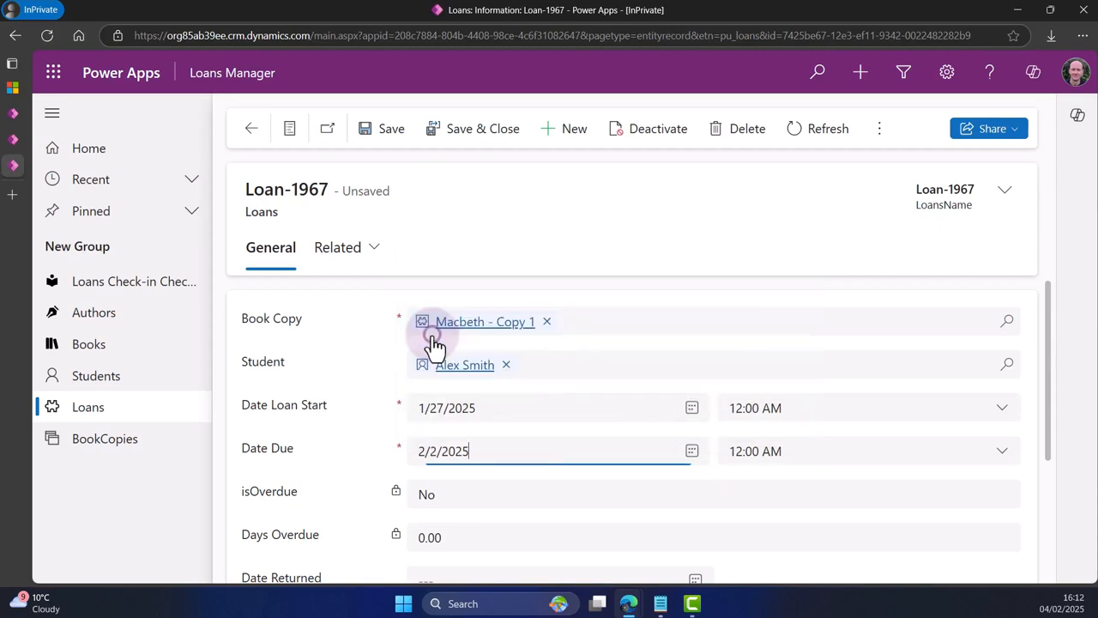
{"action": "left_click", "coordinate": [385, 129]}
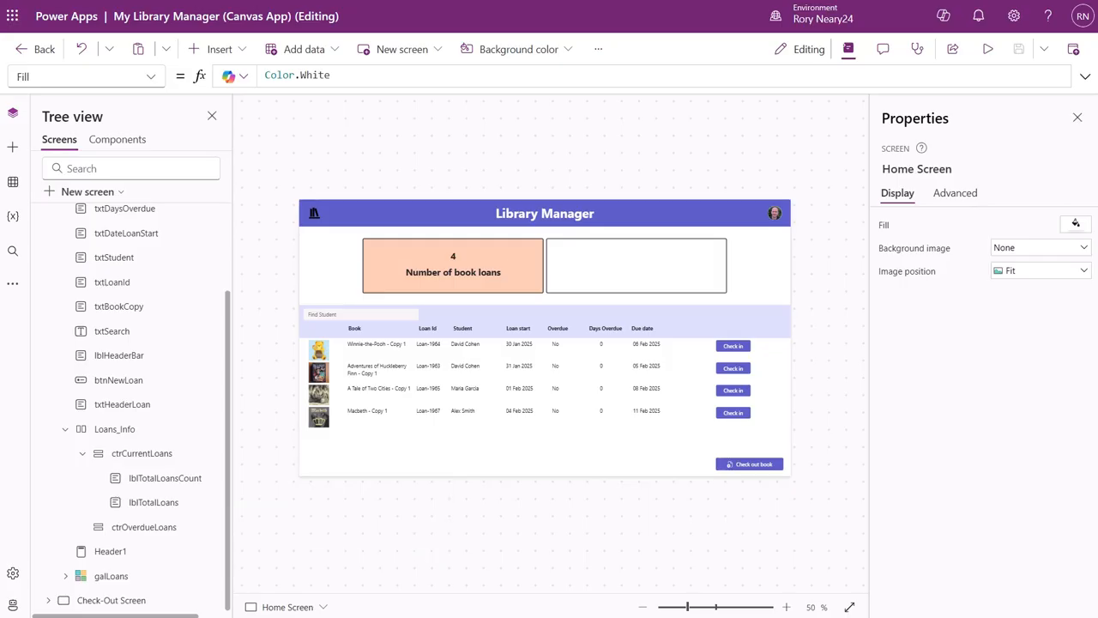
Return to the My Library Manager canvas app editor and refresh the Loans data source.
{"action": "left_click", "coordinate": [12, 185]}
{"action": "left_click", "coordinate": [175, 198]}
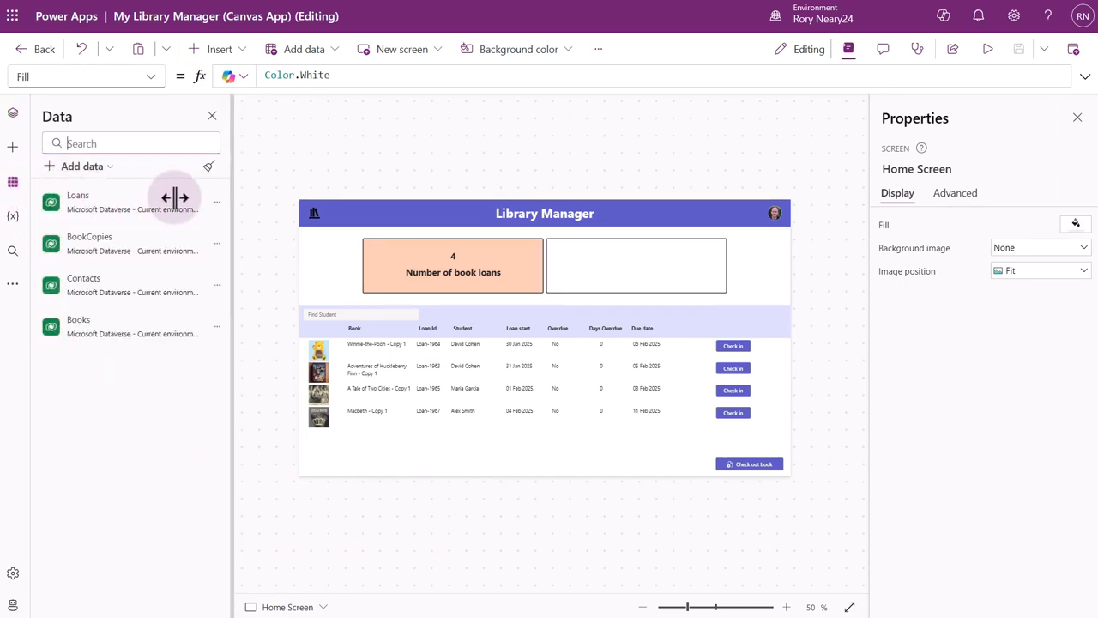
{"action": "left_click", "coordinate": [217, 209]}
{"action": "left_click", "coordinate": [243, 257]}
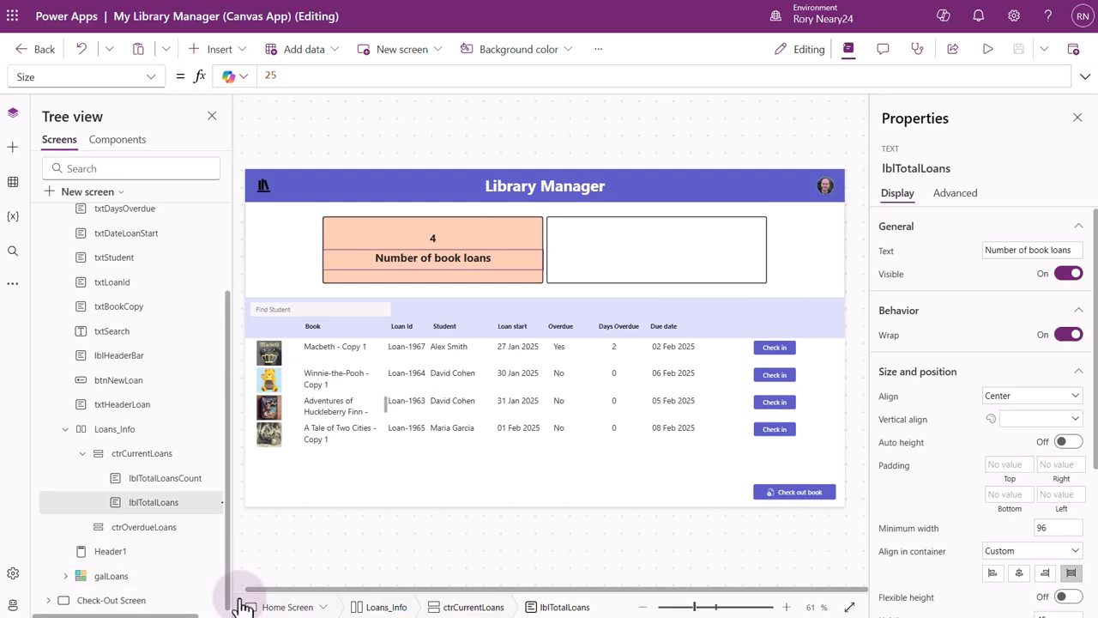
Copy the lblTotalLoansCount and lblTotalLoans labels and paste them into the ctrOverdueLoans container.
{"action": "left_click", "coordinate": [158, 485]}
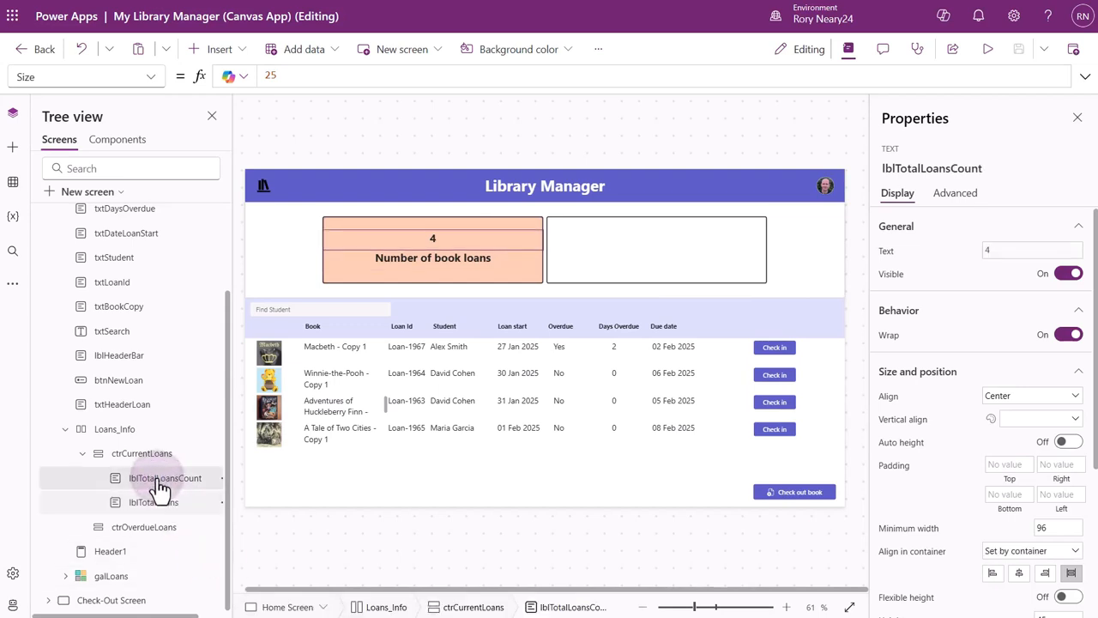
{"action": "left_click", "coordinate": [162, 507], "text": "ctrl"}
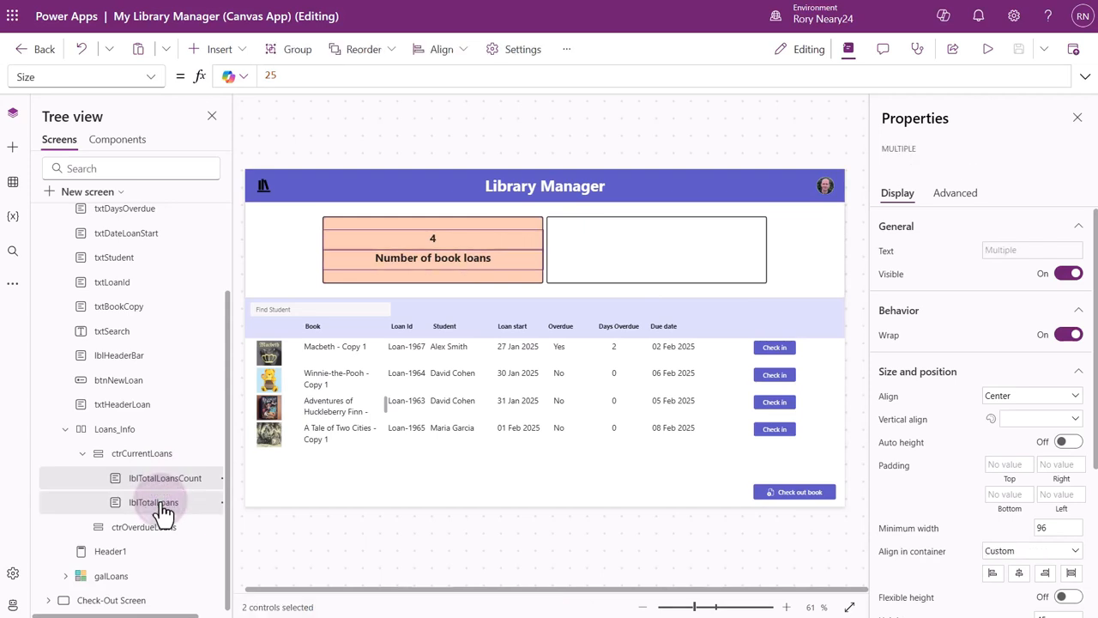
{"action": "right_click", "coordinate": [170, 487]}
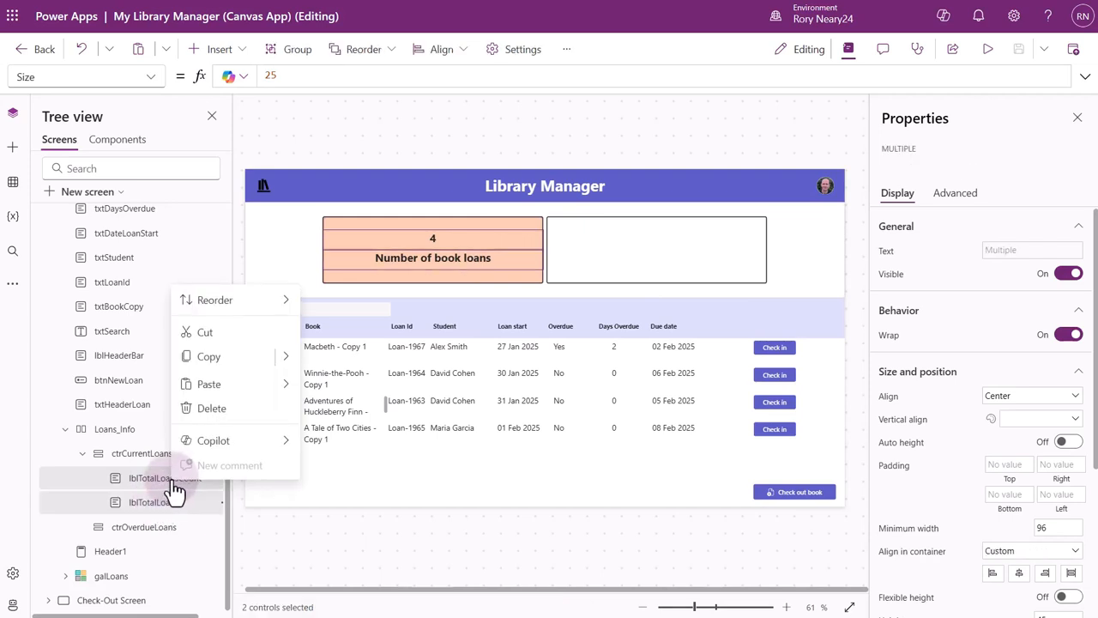
{"action": "left_click", "coordinate": [210, 355]}
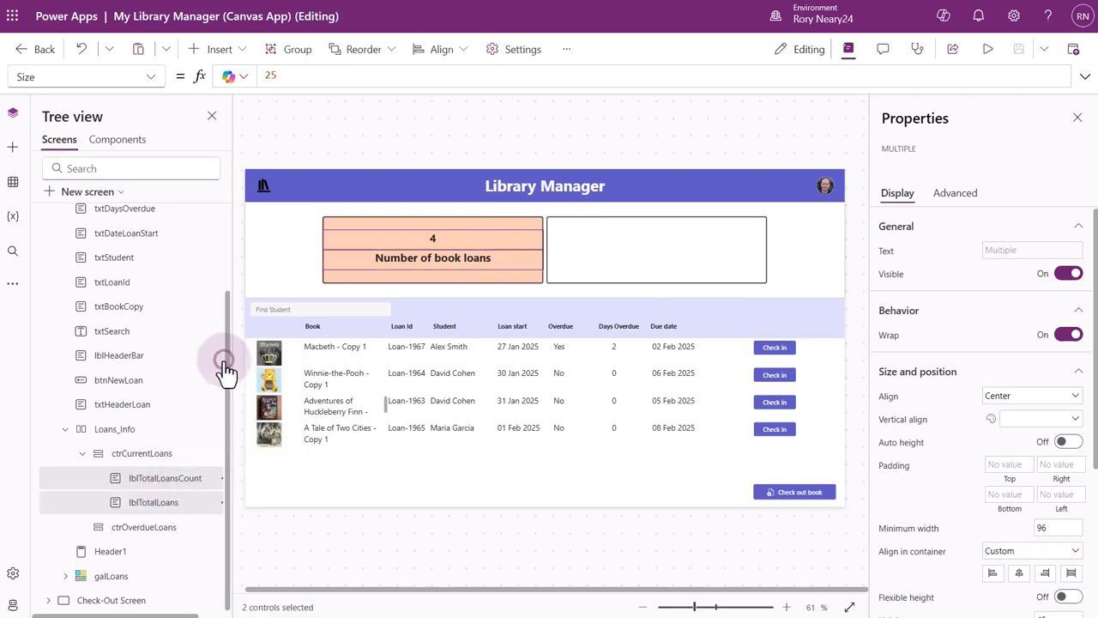
{"action": "left_click", "coordinate": [146, 530]}
{"action": "right_click", "coordinate": [147, 539]}
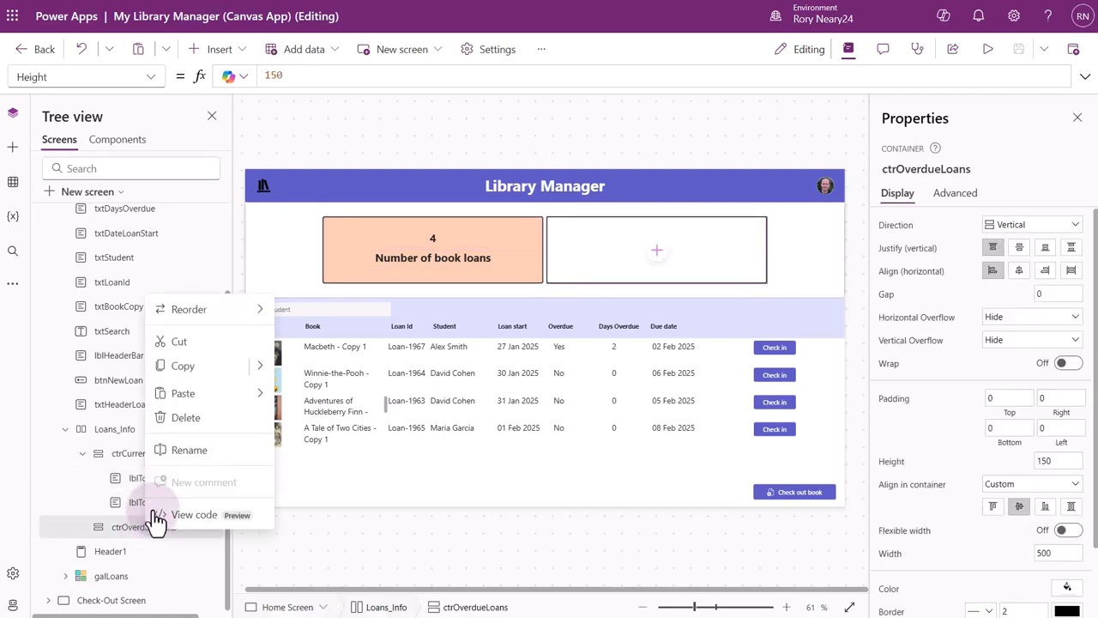
{"action": "left_click", "coordinate": [199, 391]}
{"action": "left_click", "coordinate": [291, 397]}
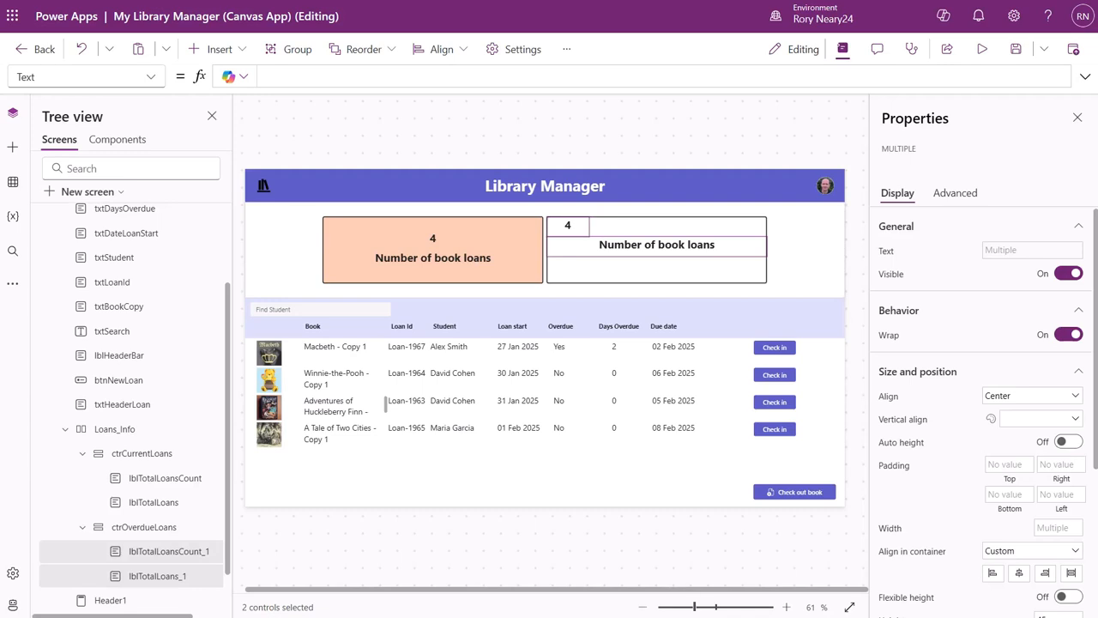
Rename the copied count label in ctrOverdueLoans as lblTotalOverdueLoansCount.
{"action": "left_click", "coordinate": [180, 559]}
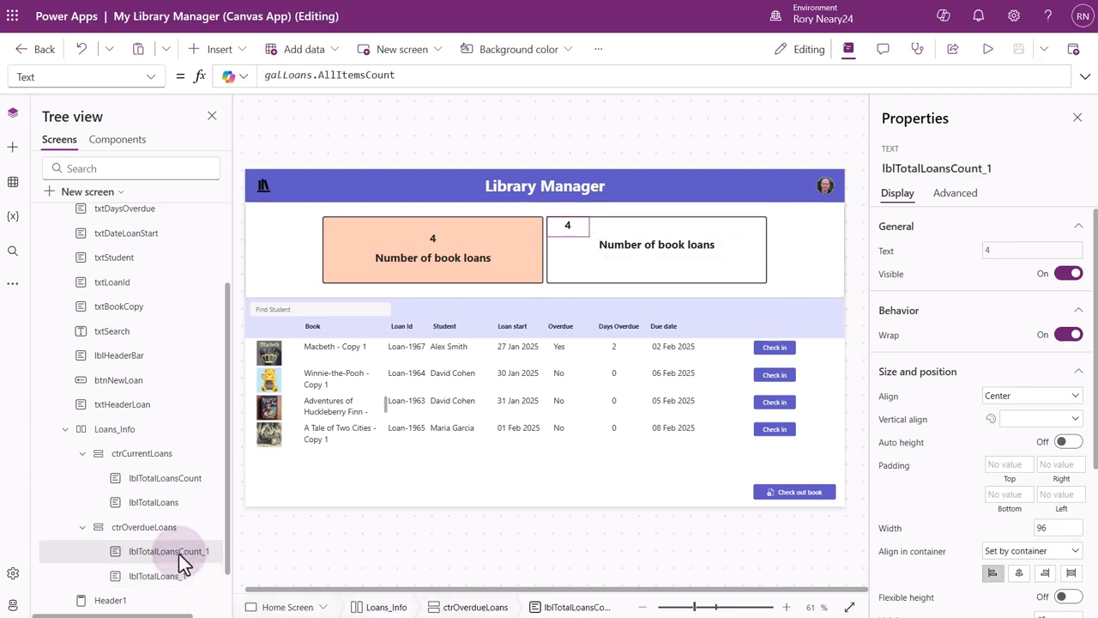
{"action": "left_click", "coordinate": [925, 176]}
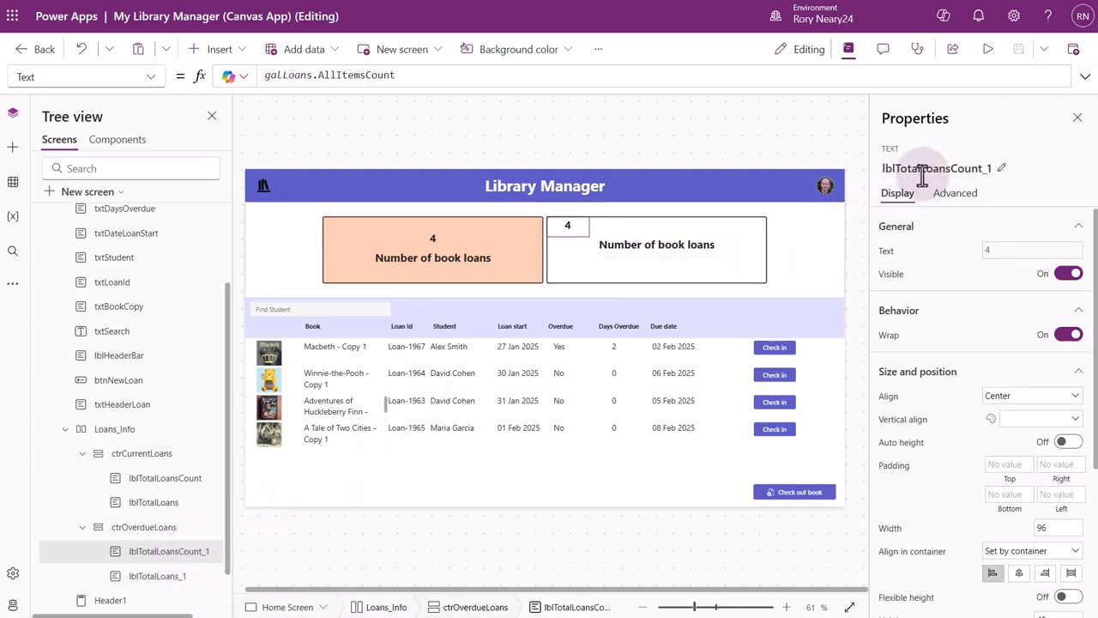
{"action": "left_click", "coordinate": [828, 219]}
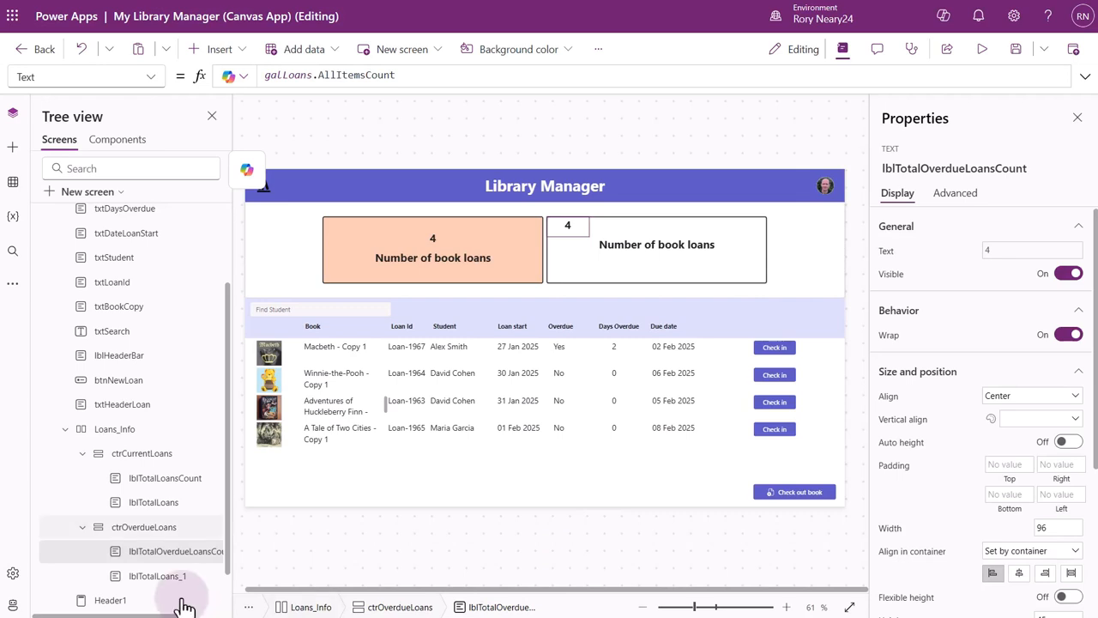
Rename the copied caption label in ctrOverdueLoans as lblTotalOverdueLoans and set its text to "Number of overdue loans".
{"action": "left_click", "coordinate": [162, 581]}
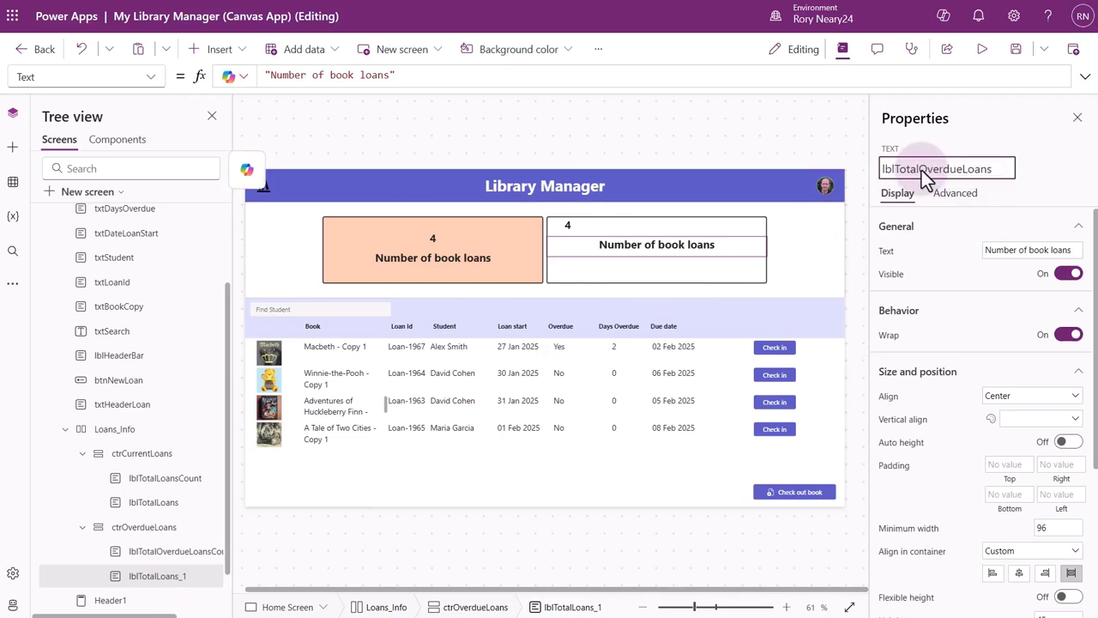
{"action": "key", "text": "Return"}
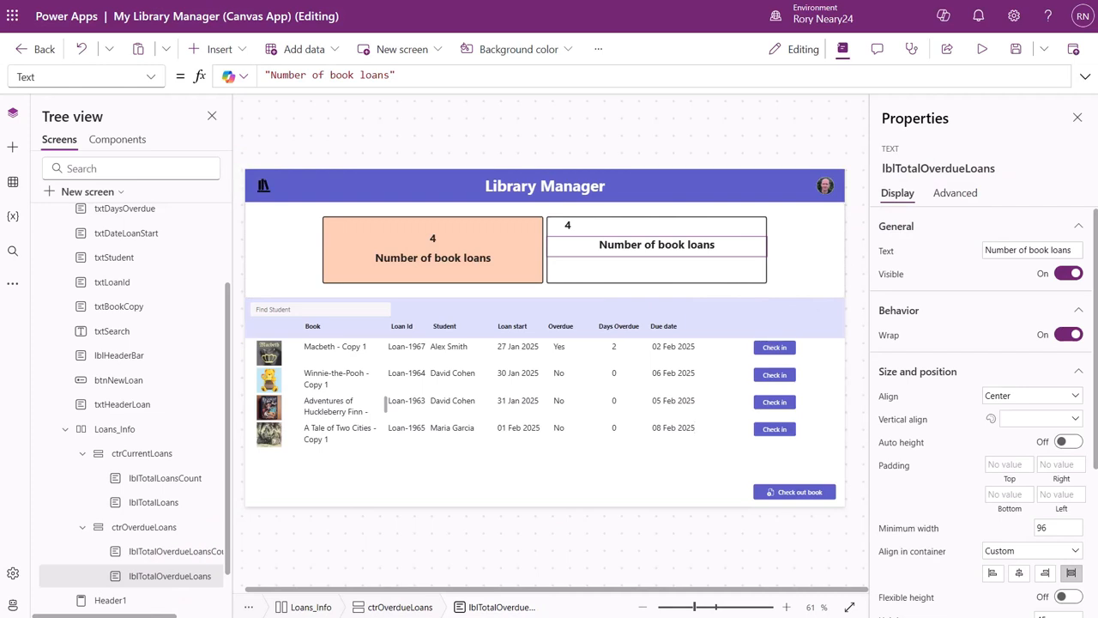
{"action": "double_click", "coordinate": [1036, 250]}
{"action": "type", "text": "overdue"}
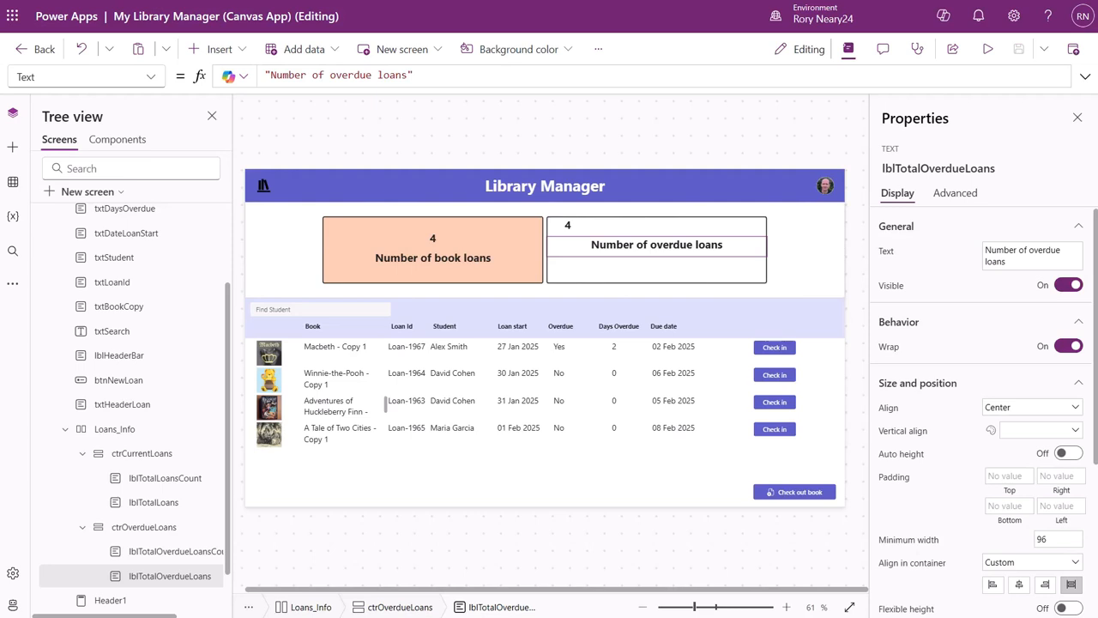
Center the contents of ctrOverdueLoans vertically and horizontally, and set the lblTotalOverdueLoans alignment in the container to Stretch.
{"action": "left_click", "coordinate": [157, 532]}
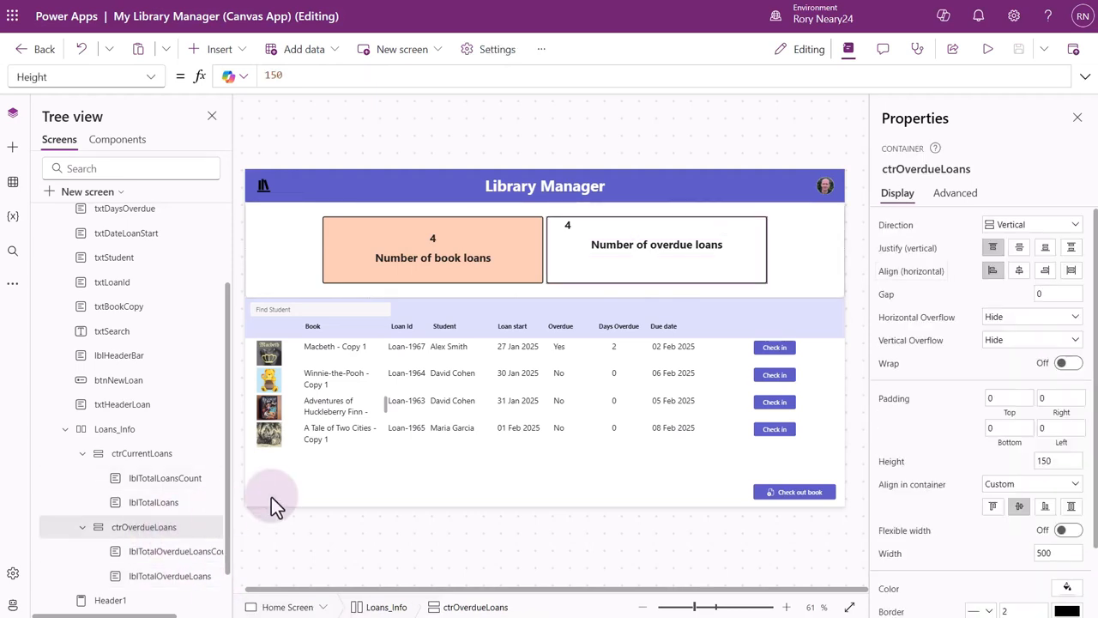
{"action": "left_click", "coordinate": [1020, 248]}
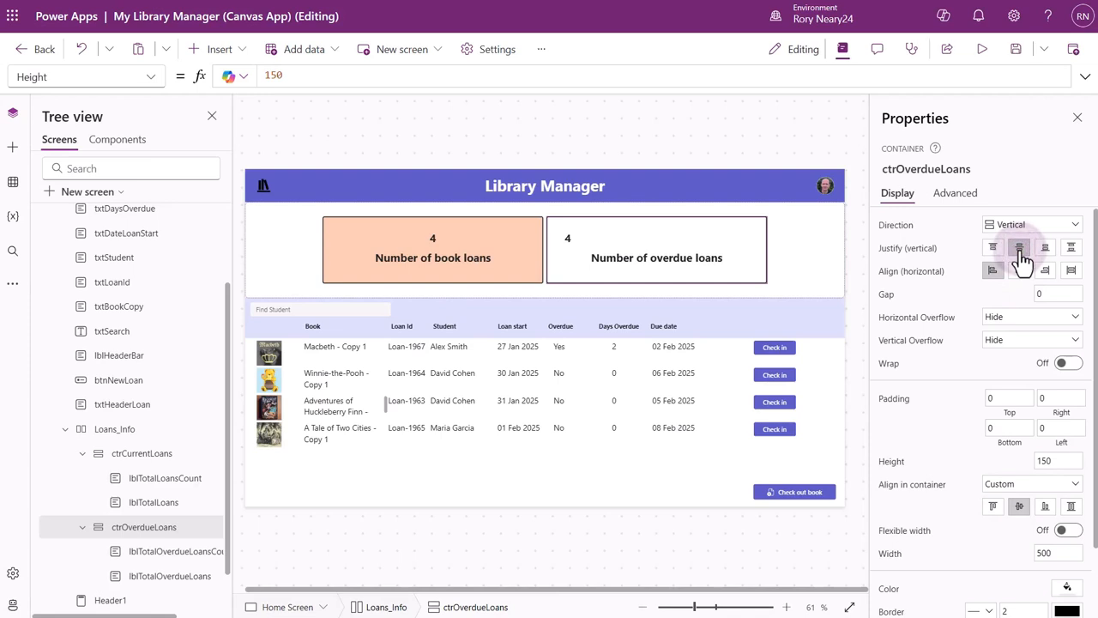
{"action": "left_click", "coordinate": [1021, 271]}
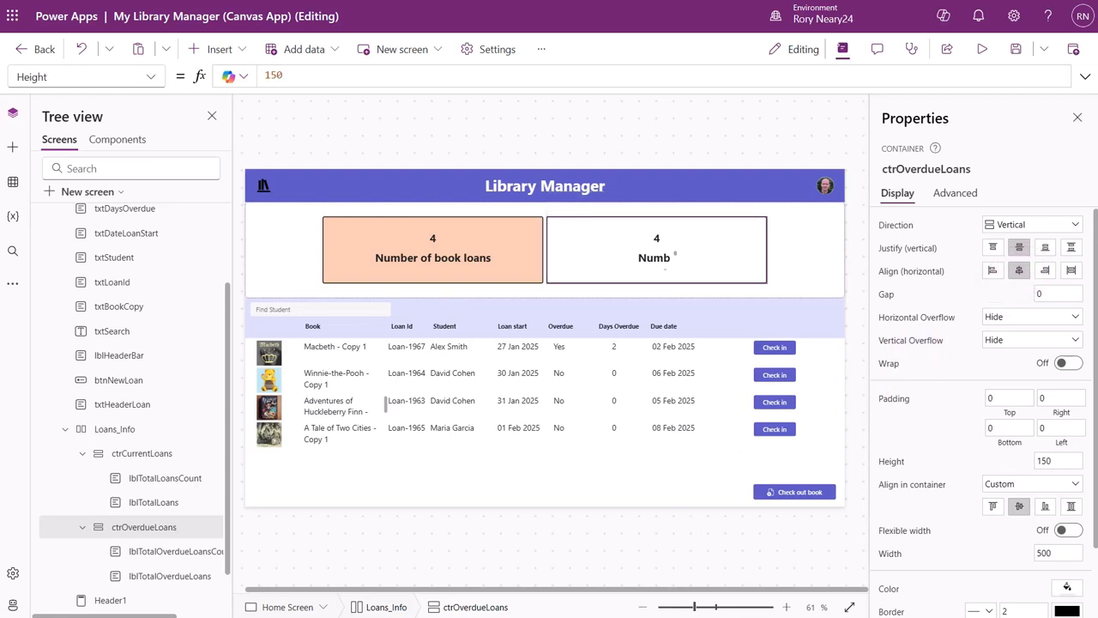
{"action": "left_click", "coordinate": [156, 575]}
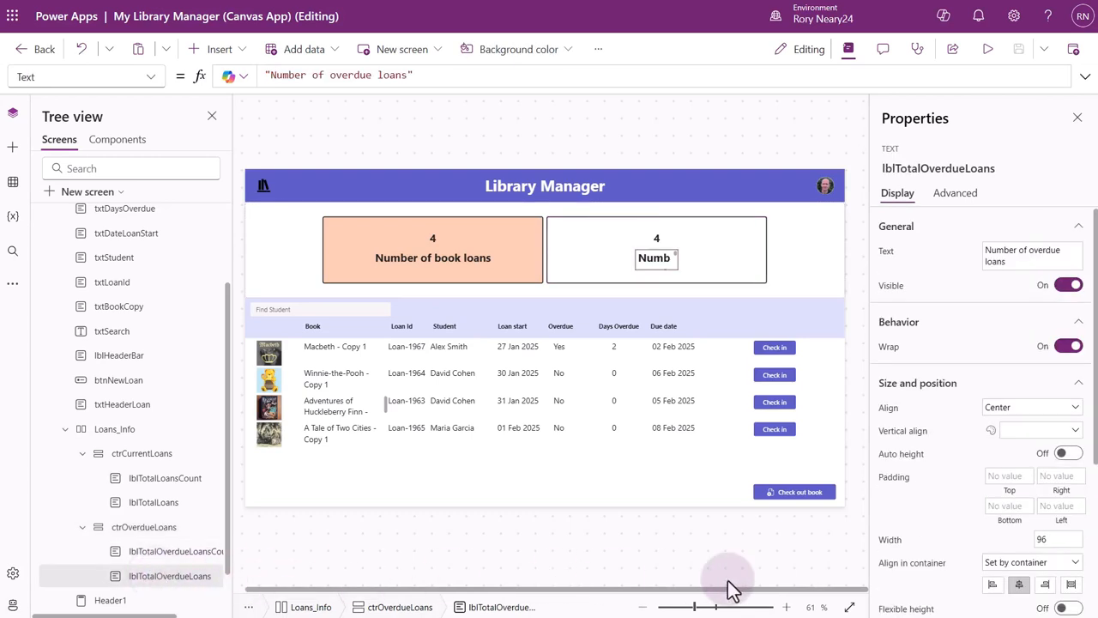
{"action": "left_click", "coordinate": [1072, 587]}
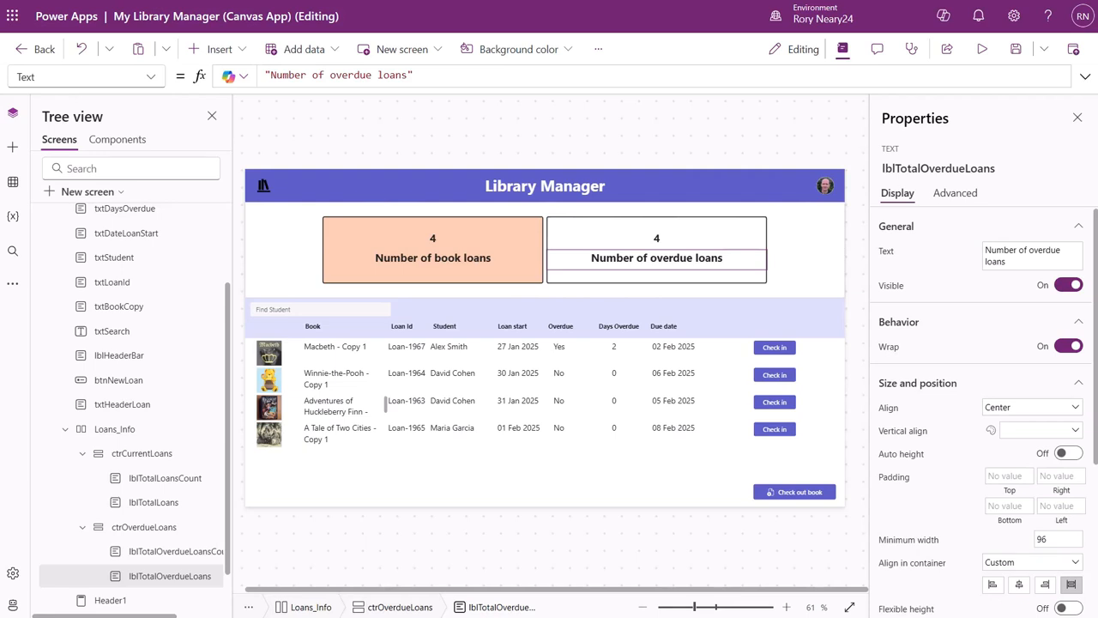
Set the Text formula of lblTotalOverdueLoansCount to CountRows(Filter(galLoans.AllItems,'Days Overdue'>0)).
{"action": "left_click", "coordinate": [172, 554]}
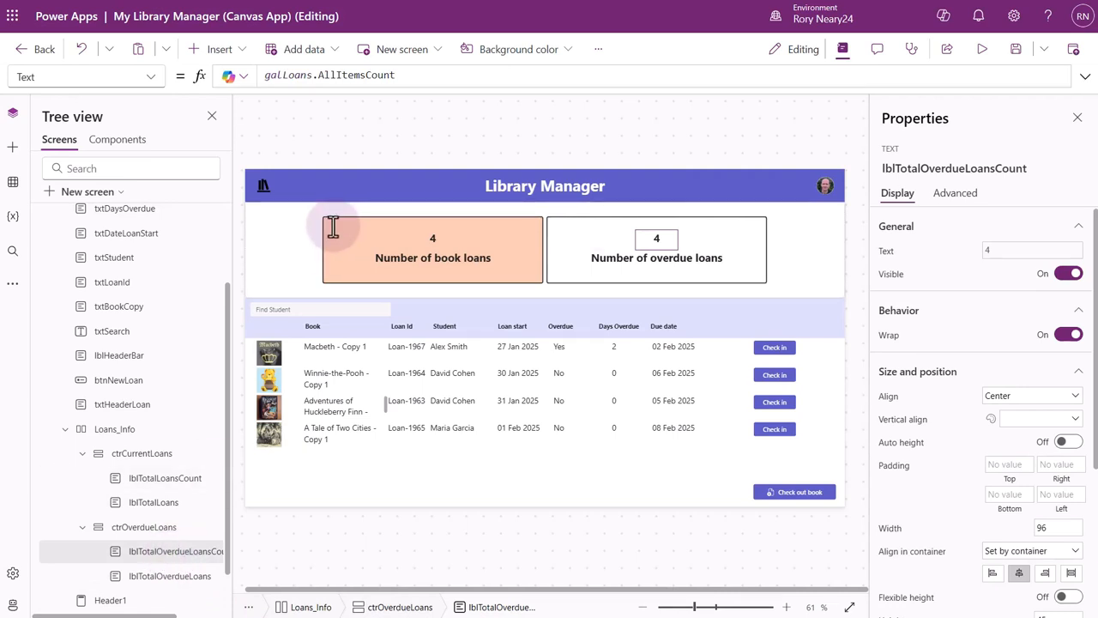
{"action": "left_click_drag", "start_coordinate": [397, 75], "coordinate": [256, 75]}
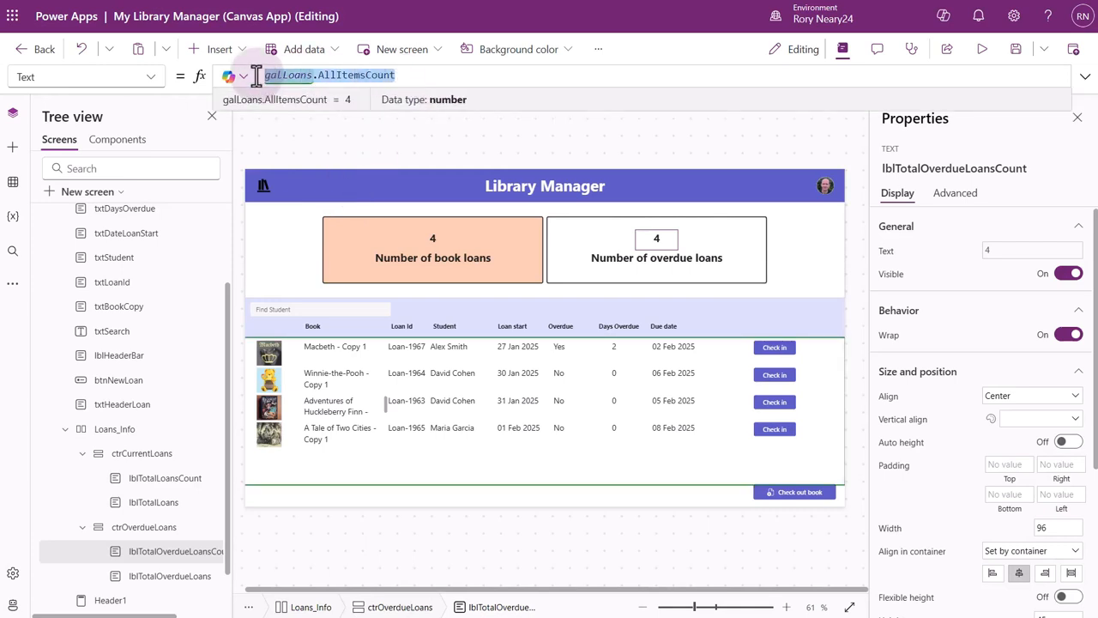
{"action": "type", "text": "count"}
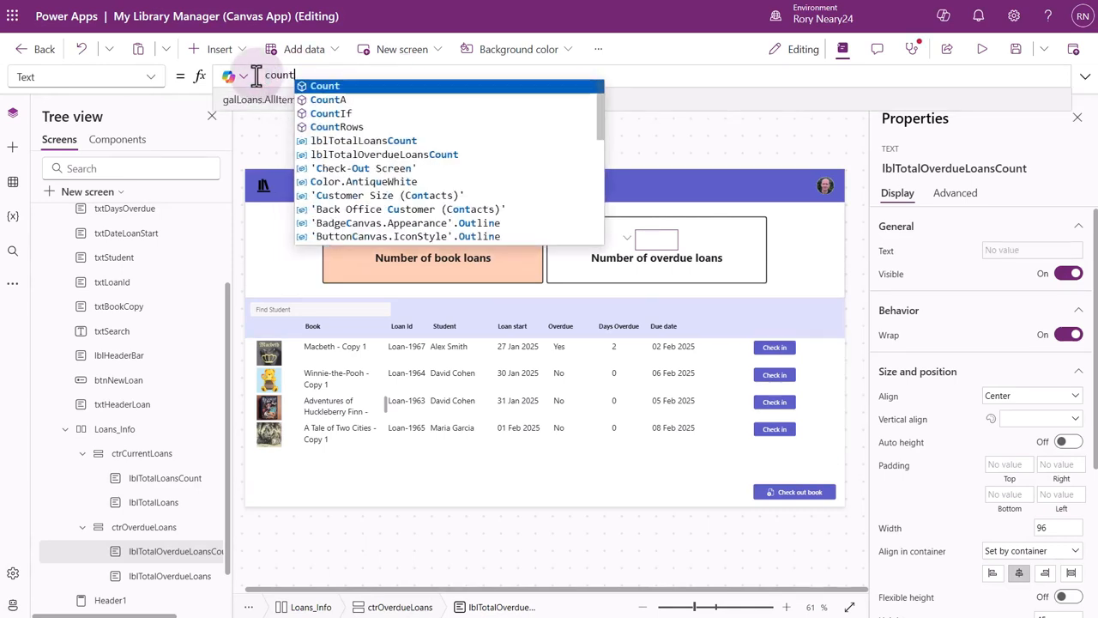
{"action": "type", "text": "r"}
{"action": "left_click", "coordinate": [320, 90]}
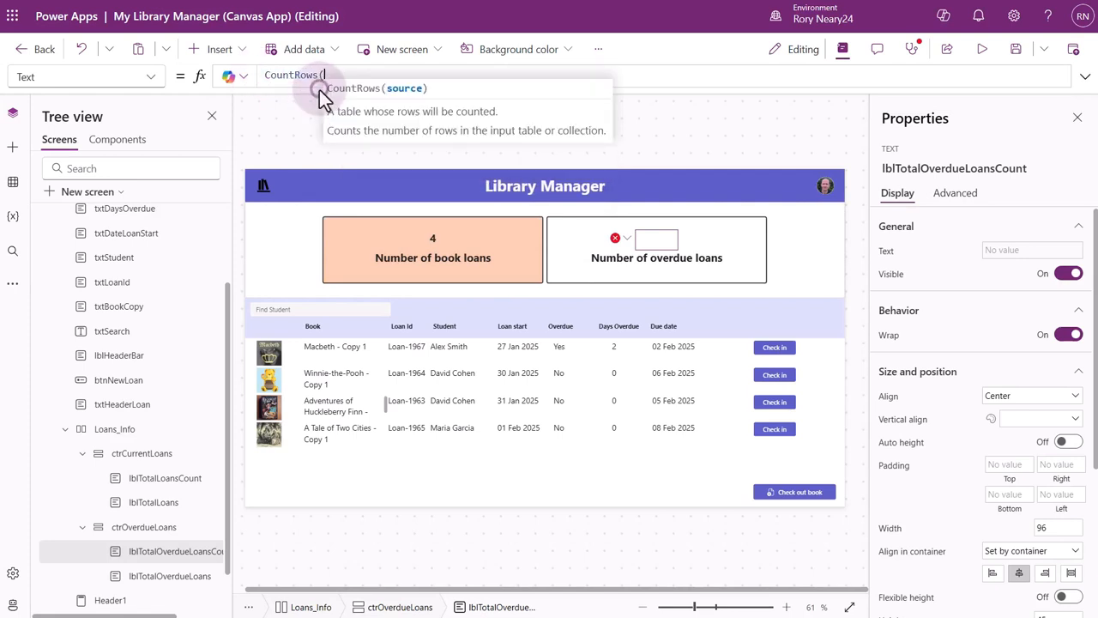
{"action": "type", "text": "filter"}
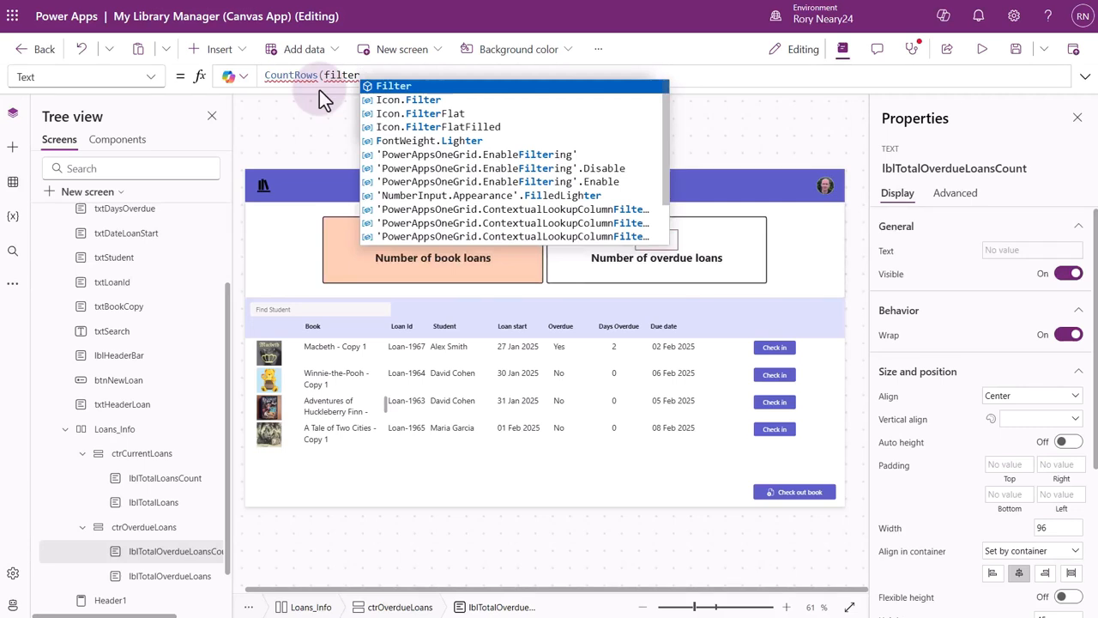
{"action": "key", "text": "Tab"}
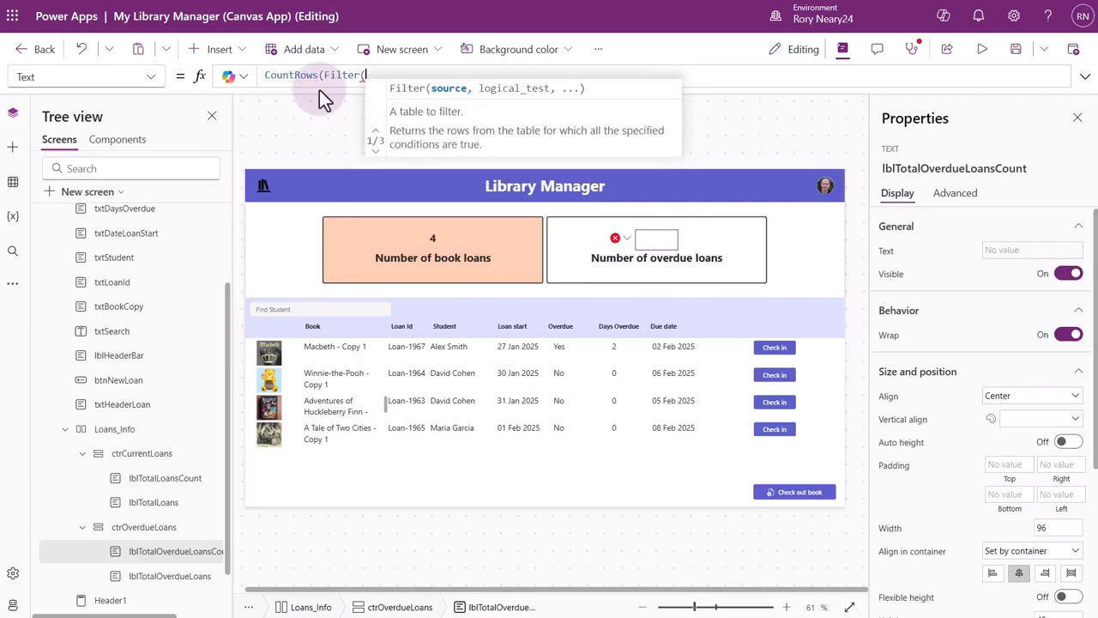
{"action": "type", "text": "gal"}
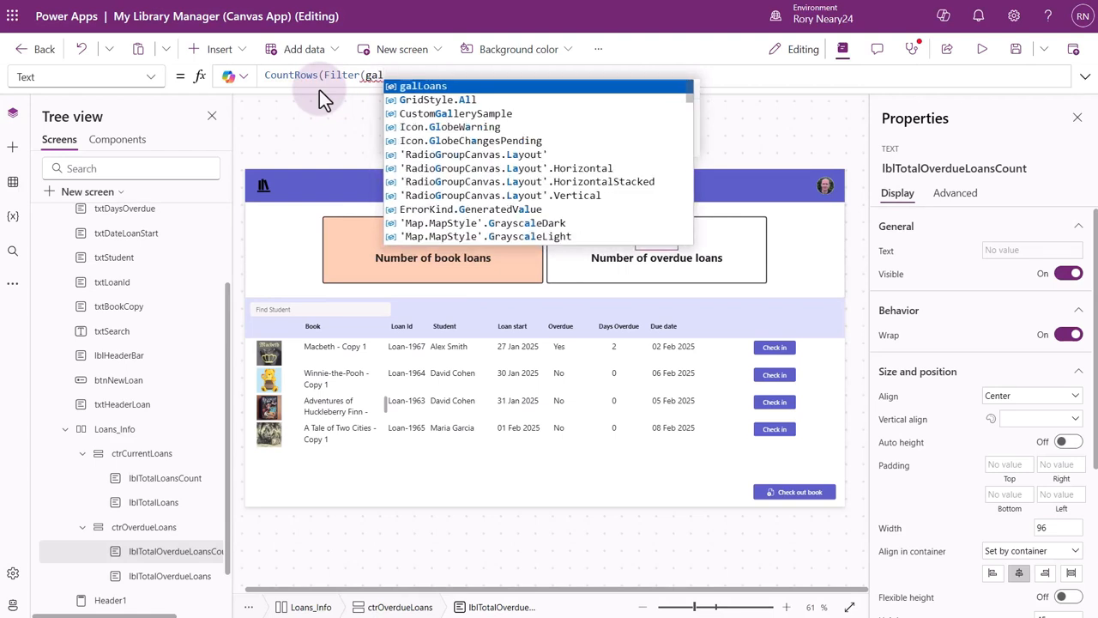
{"action": "left_click", "coordinate": [415, 87]}
{"action": "type", "text": ".a"}
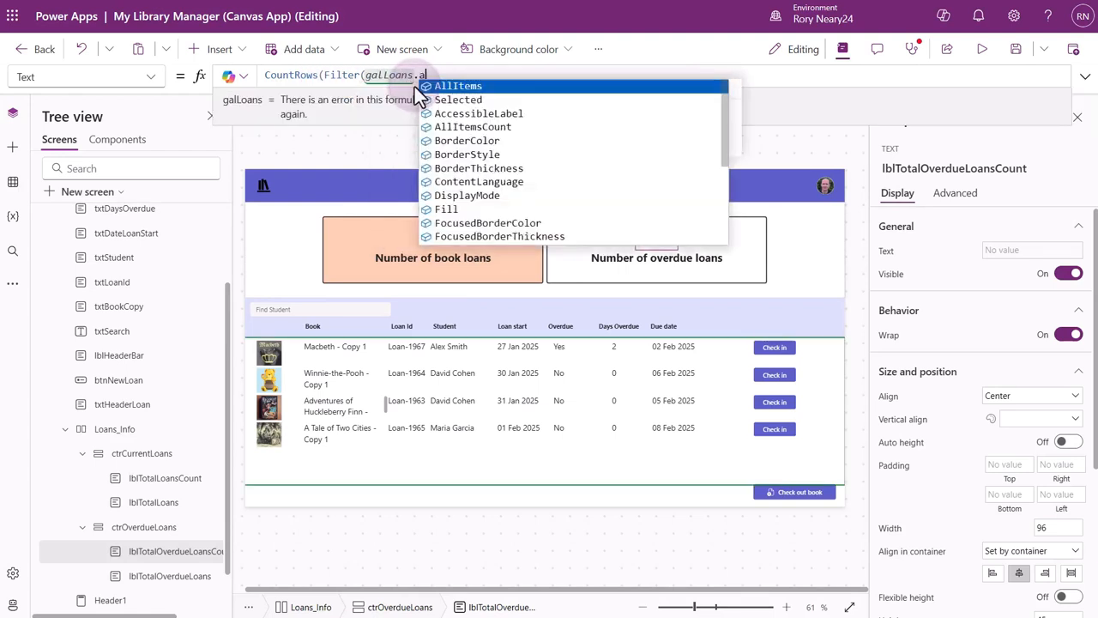
{"action": "type", "text": "ll"}
{"action": "left_click", "coordinate": [420, 83]}
{"action": "left_click", "coordinate": [462, 87]}
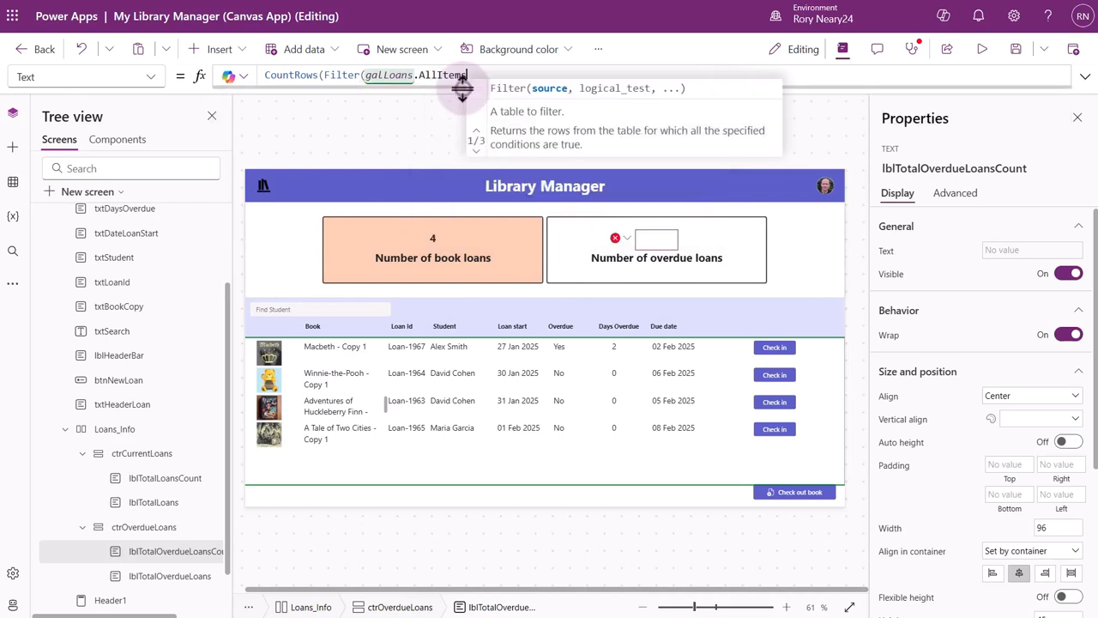
{"action": "type", "text": "."}
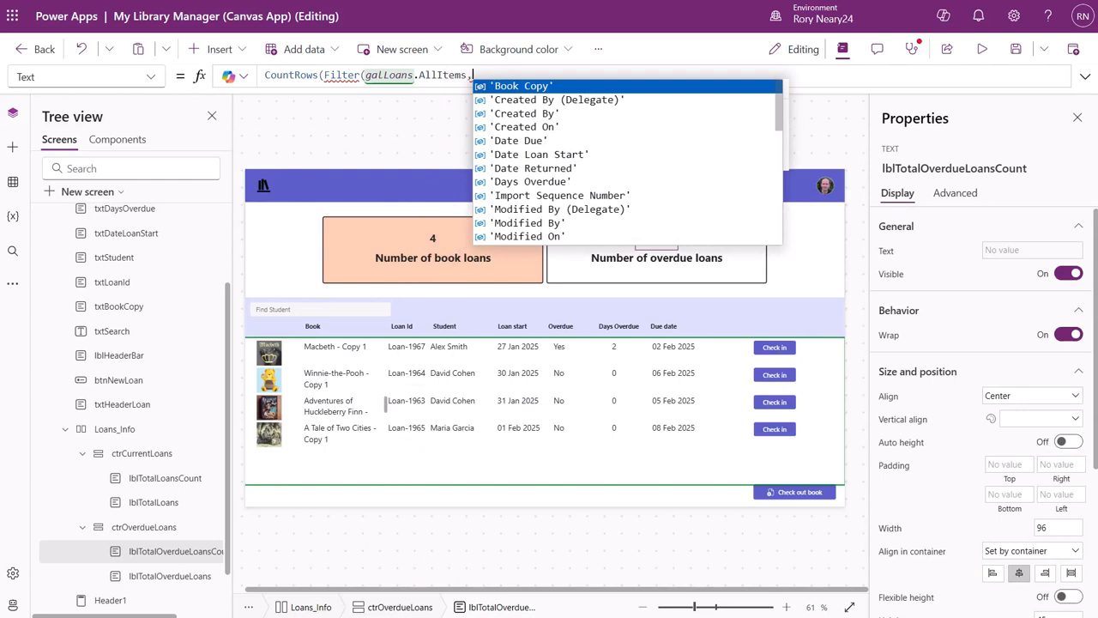
{"action": "key", "text": "BackSpace"}
{"action": "type", "text": ","}
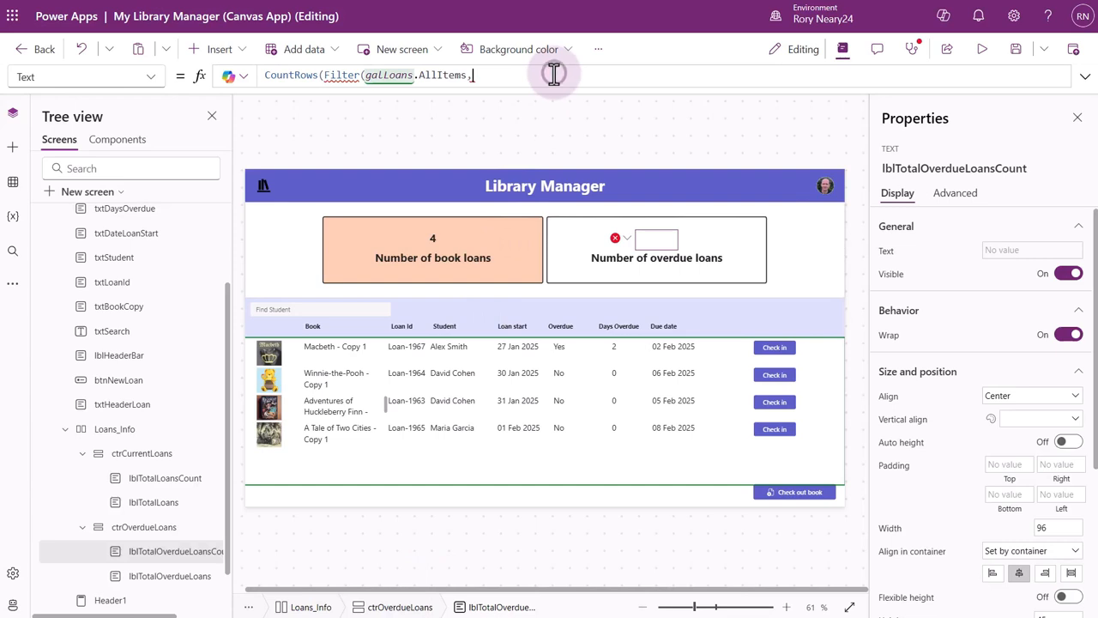
{"action": "type", "text": "days"}
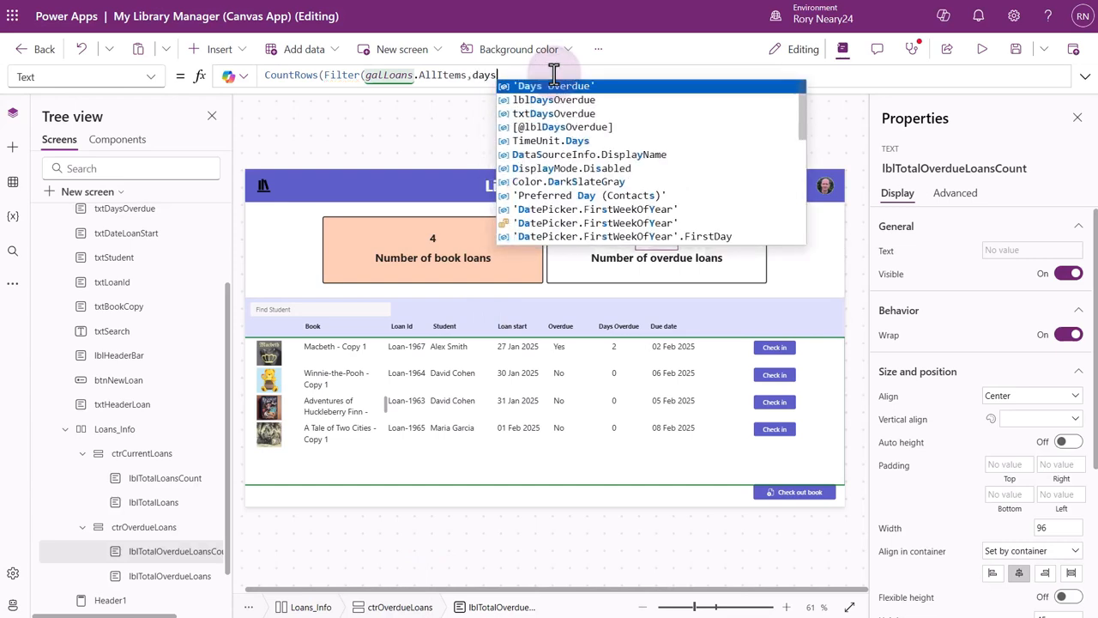
{"action": "left_click", "coordinate": [626, 91]}
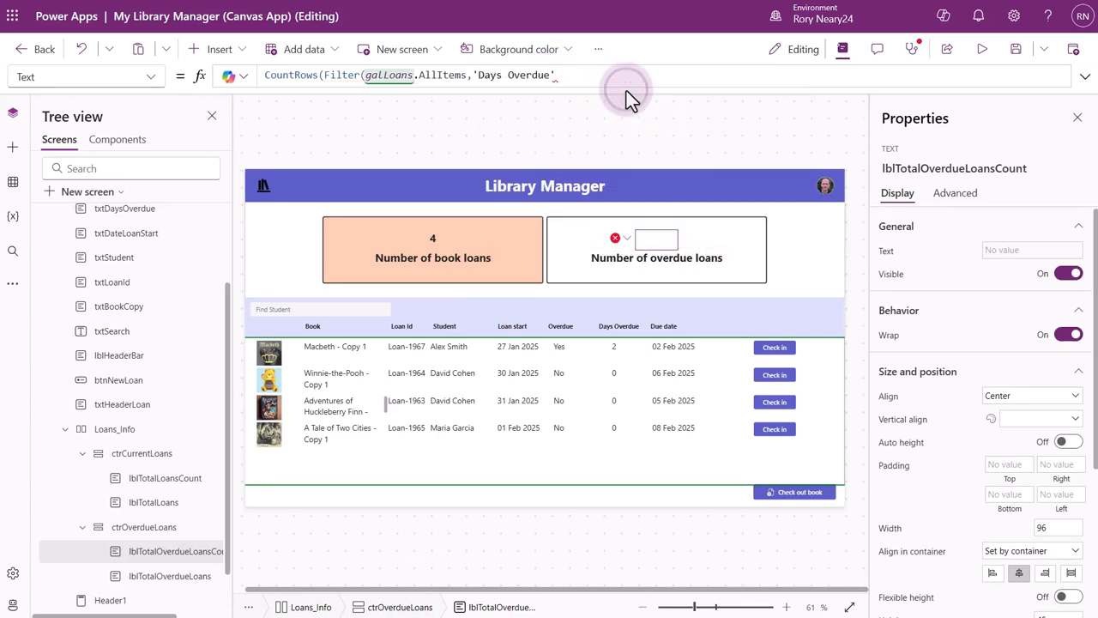
{"action": "type", "text": ">0)"}
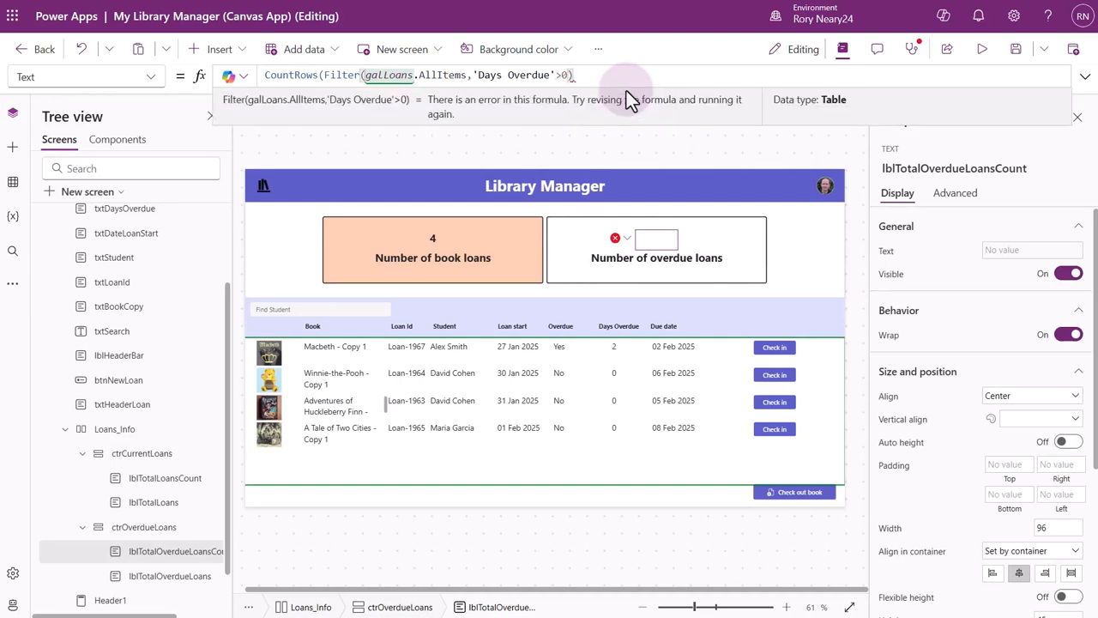
{"action": "type", "text": ")"}
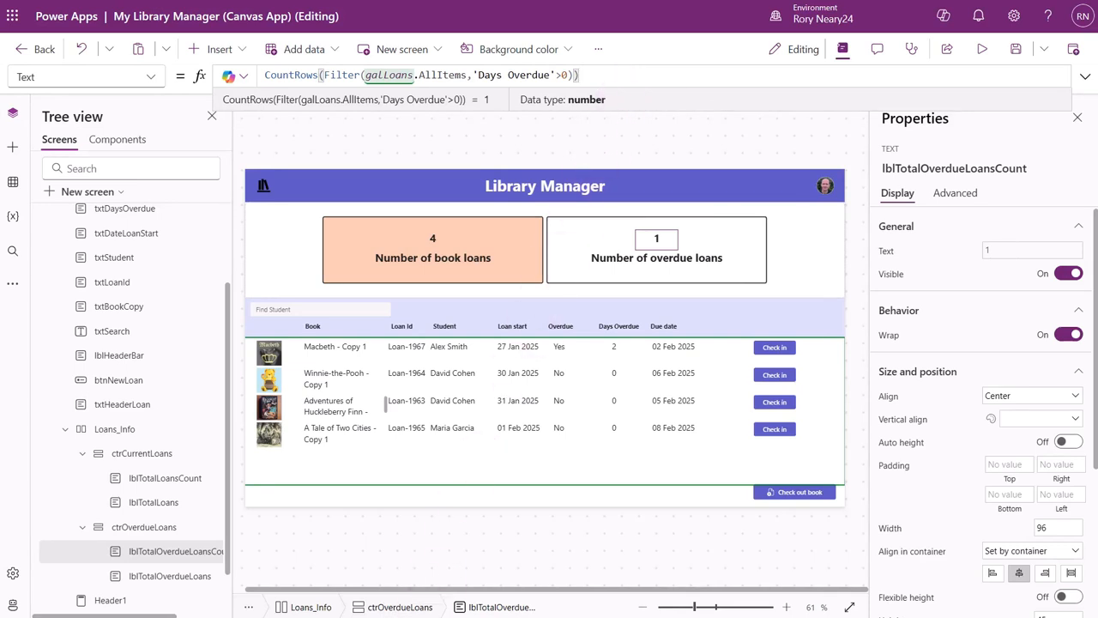
Preview the app and check in the Adventures of Huckleberry Finn loan and the overdue Macbeth - Copy 1 loan.
{"action": "left_click", "coordinate": [980, 58]}
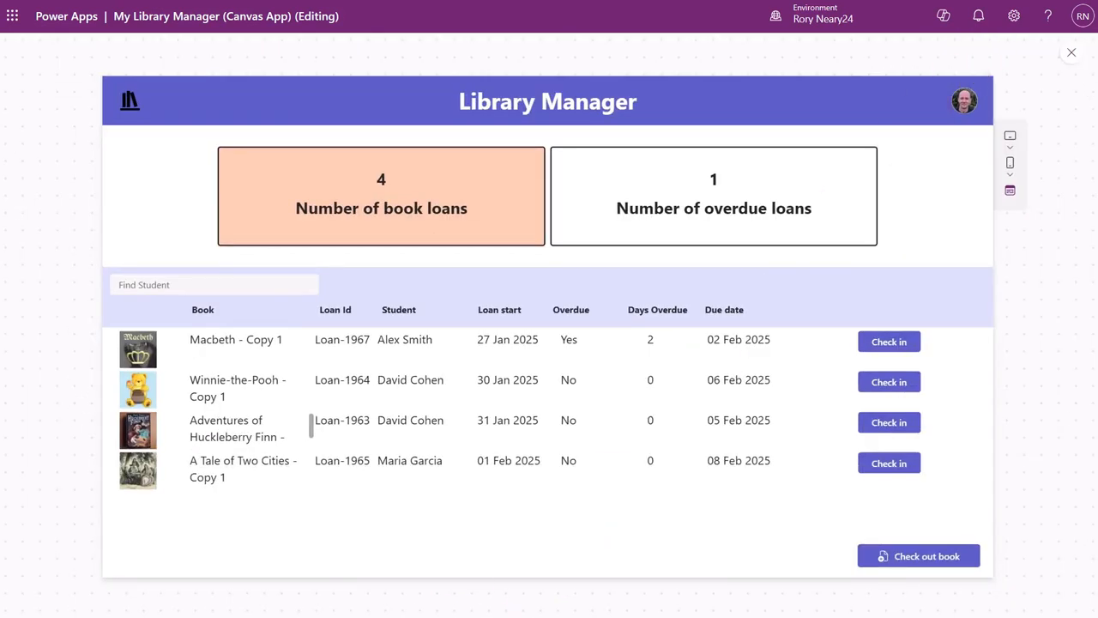
{"action": "left_click", "coordinate": [889, 426]}
{"action": "left_click", "coordinate": [889, 426]}
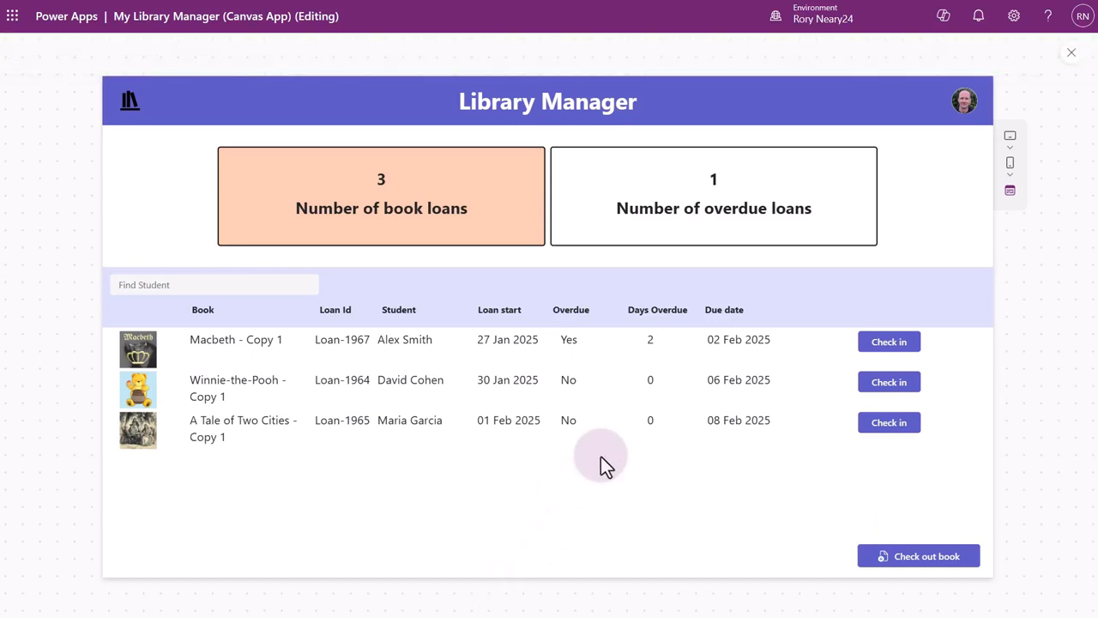
{"action": "left_click", "coordinate": [890, 345]}
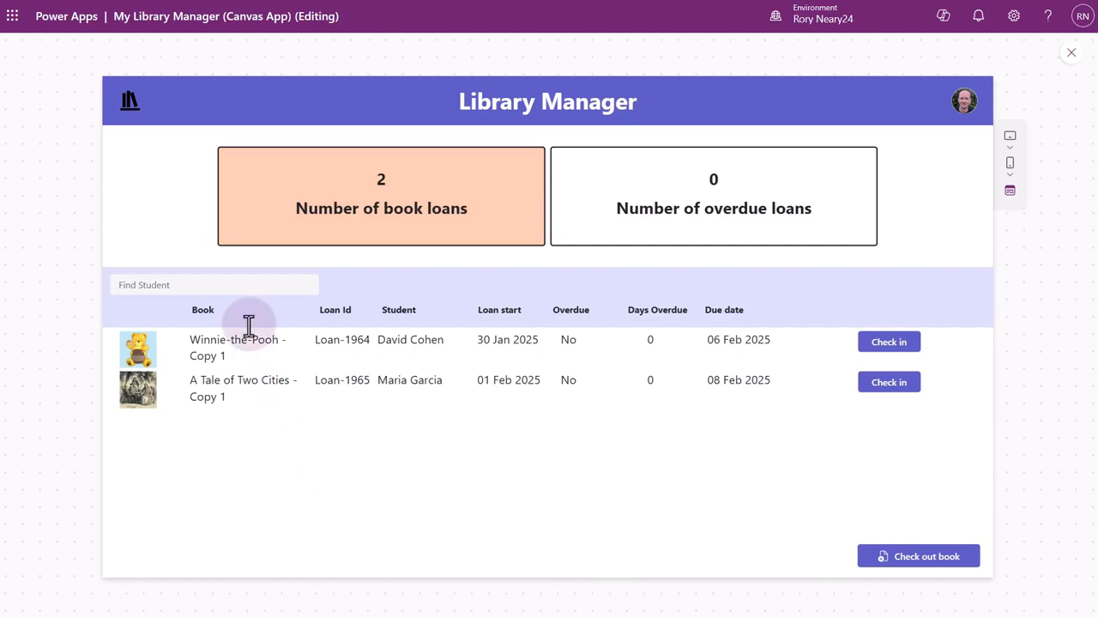
Filter the loans list by a student's first name to test the loan counts, and close the preview.
{"action": "left_click", "coordinate": [237, 286]}
{"action": "type", "text": "david"}
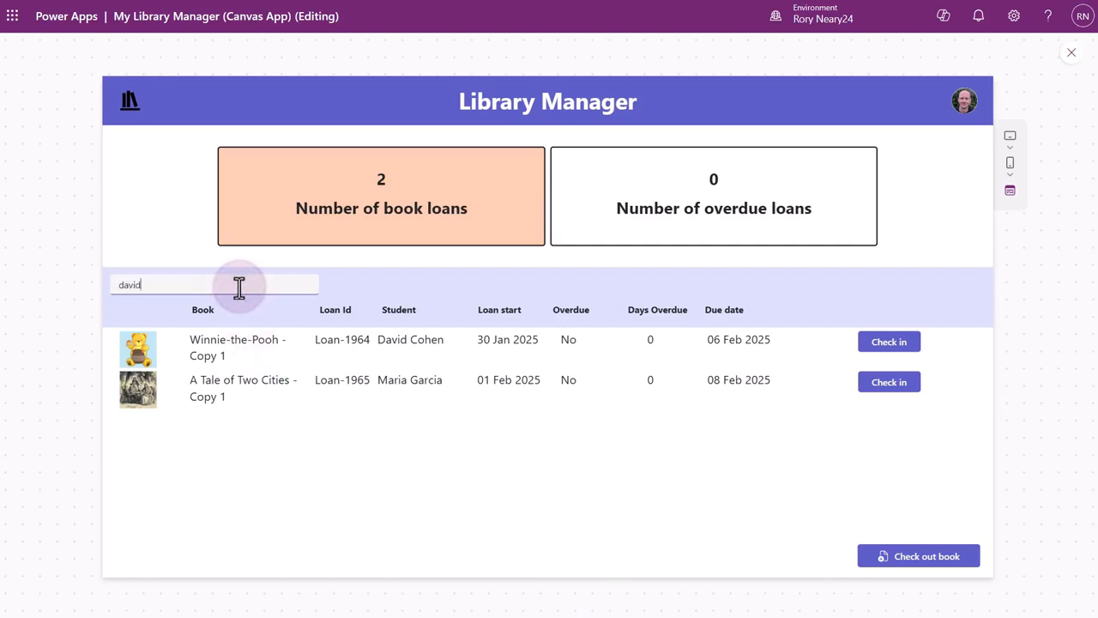
{"action": "left_click", "coordinate": [392, 287]}
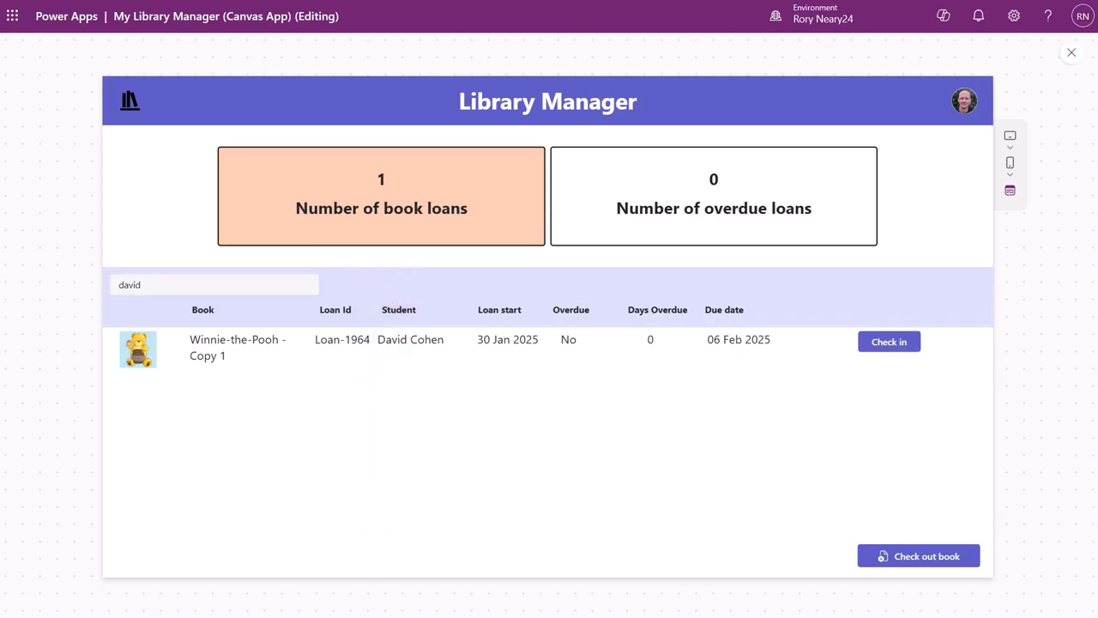
{"action": "key", "text": "Escape"}
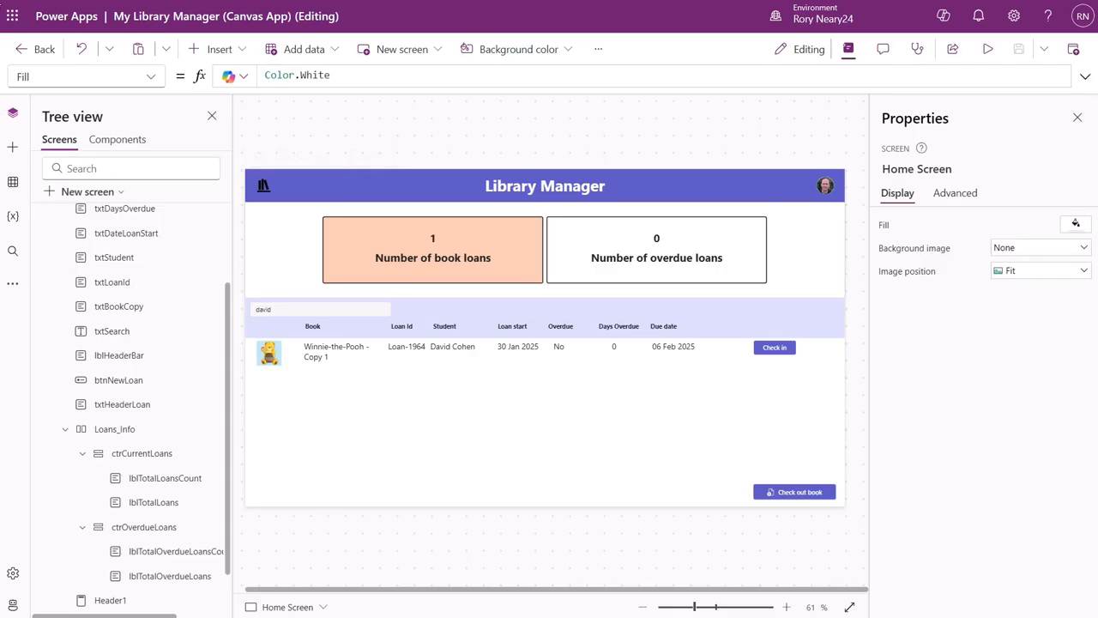